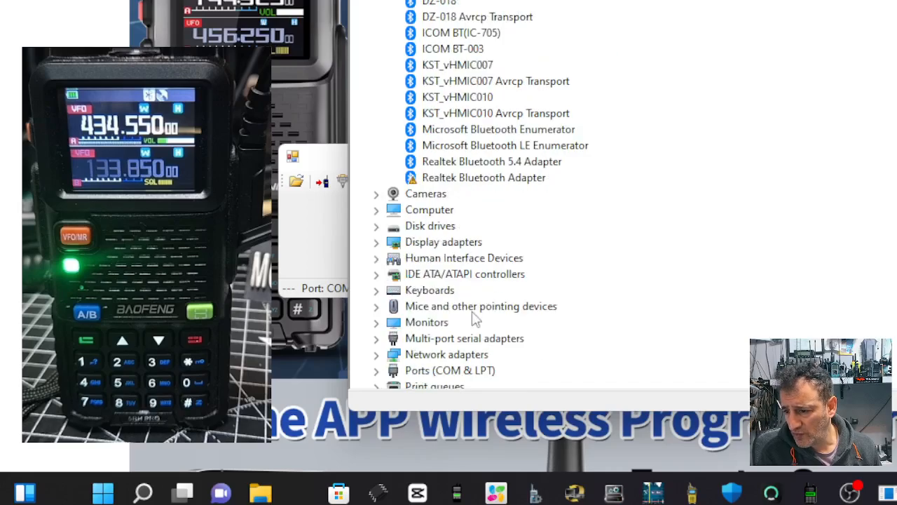
Step: Look up the COM port of the USB-SERIAL CH340 cable under Ports (COM & LPT) in Device Manager
{"action": "double_click", "coordinate": [482, 371]}
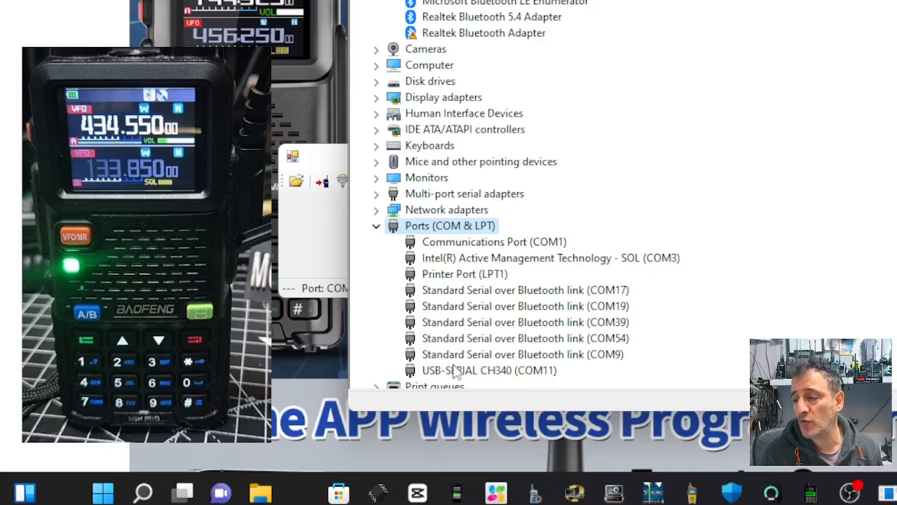
{"action": "left_click_drag", "start_coordinate": [729, 1], "coordinate": [445, 0]}
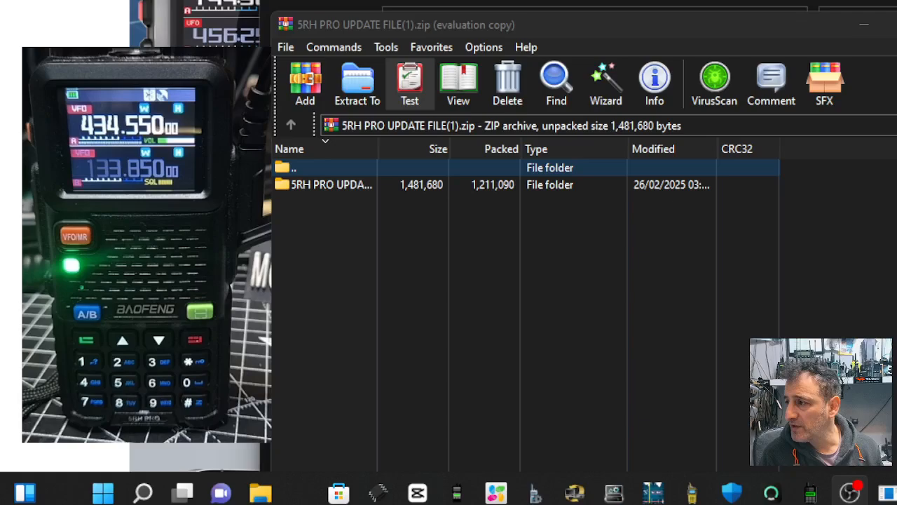
Step: Examine the contents of the 5RH PRO UPDATE FILE folder in the update archive and the downloaded files
{"action": "double_click", "coordinate": [323, 184]}
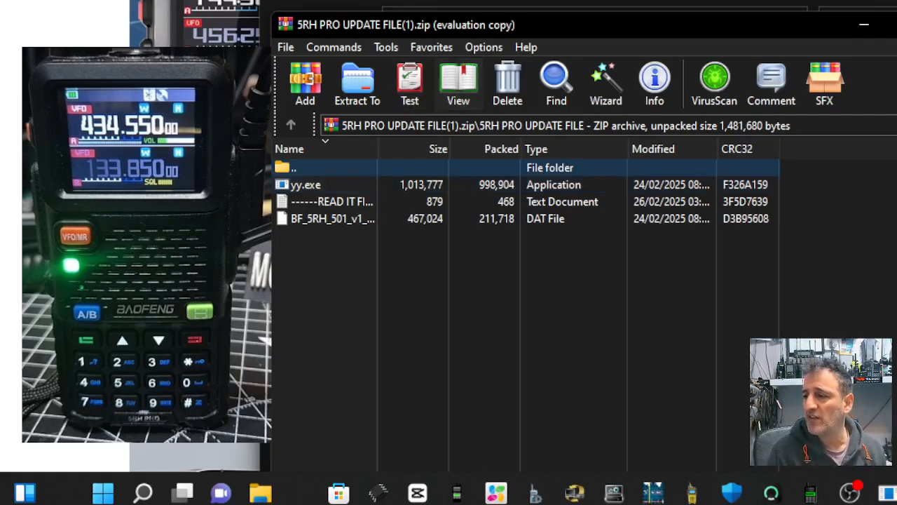
{"action": "left_click", "coordinate": [260, 493]}
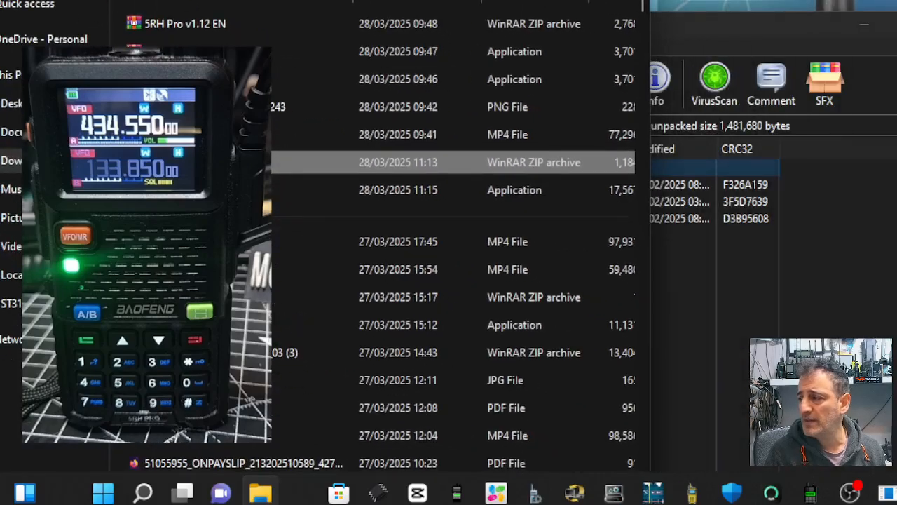
{"action": "left_click", "coordinate": [260, 493]}
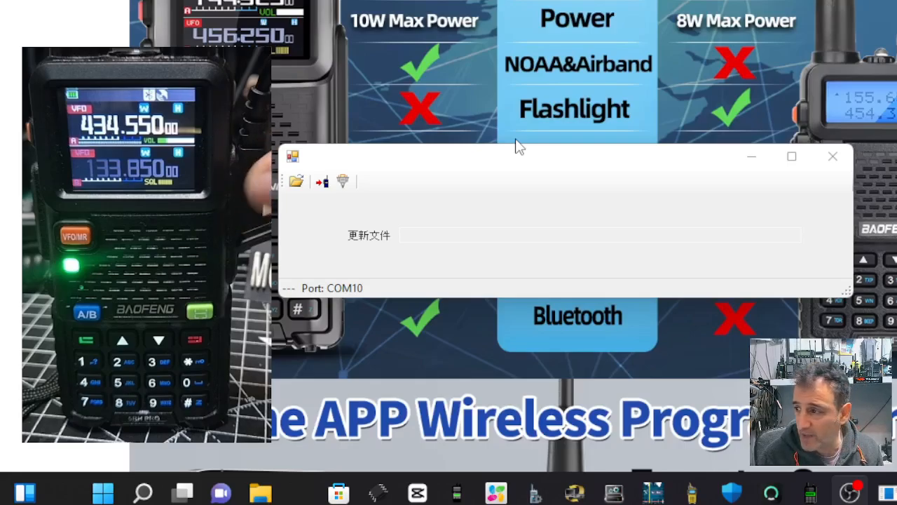
Step: Set the firmware updater's serial port to COM11 and save the port setting
{"action": "left_click", "coordinate": [345, 187]}
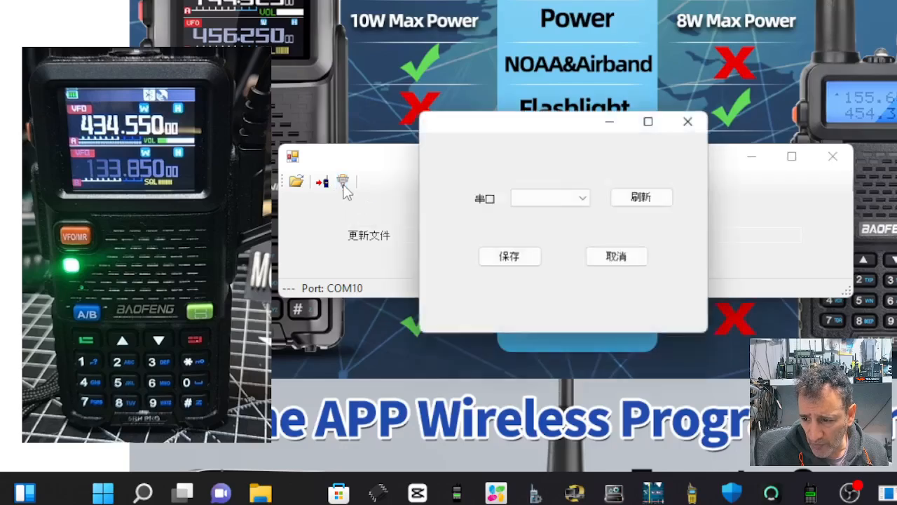
{"action": "left_click", "coordinate": [586, 200]}
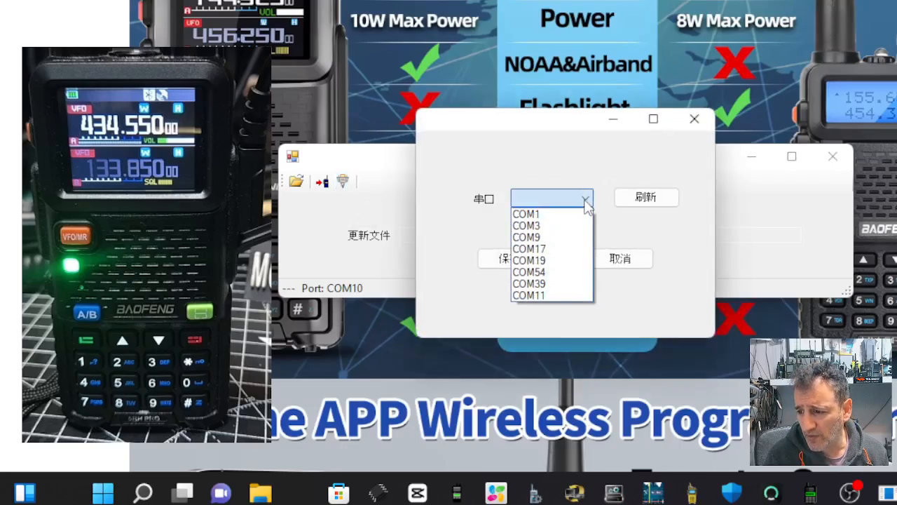
{"action": "left_click", "coordinate": [568, 294]}
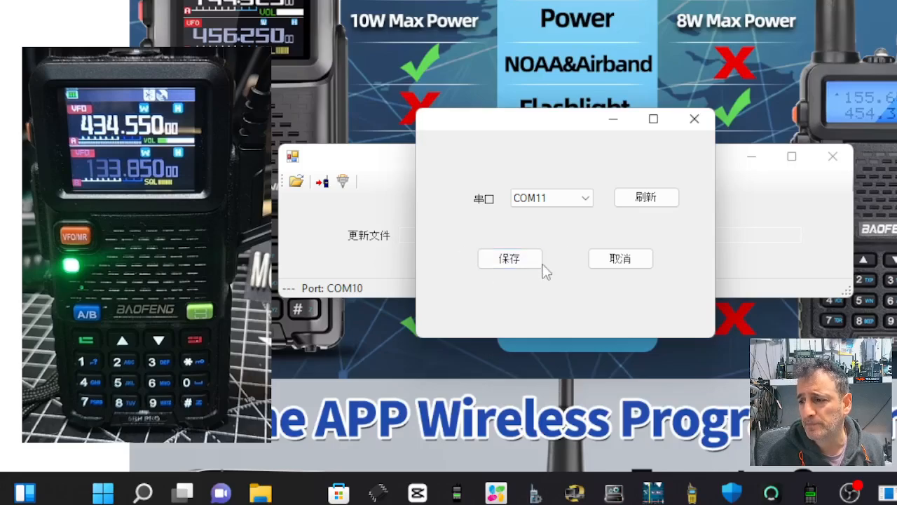
{"action": "left_click", "coordinate": [511, 265]}
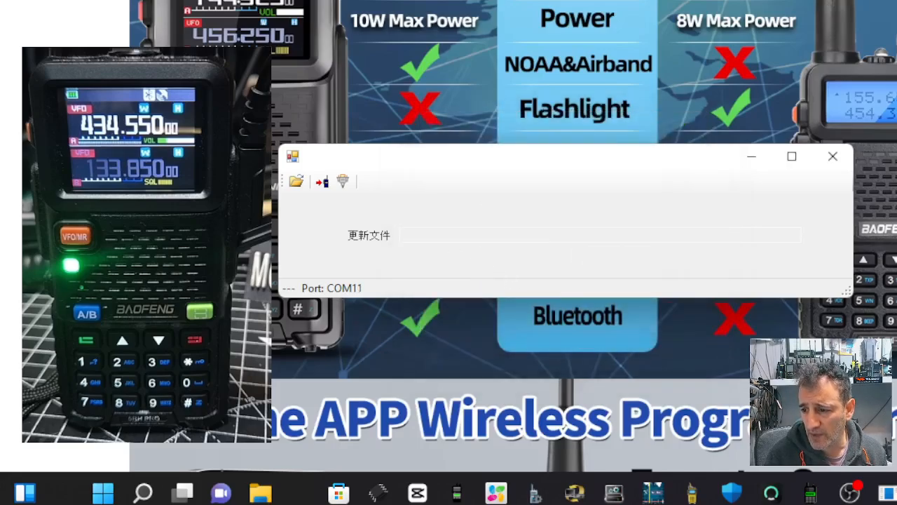
Step: Load BF_5RH_501_v1_1_04(1).dat from Desktop > 5RHHBLUE > 5RH PRO UPDATE FILE as the update file
{"action": "left_click", "coordinate": [296, 182]}
{"action": "left_click_drag", "start_coordinate": [785, 6], "coordinate": [759, 0]}
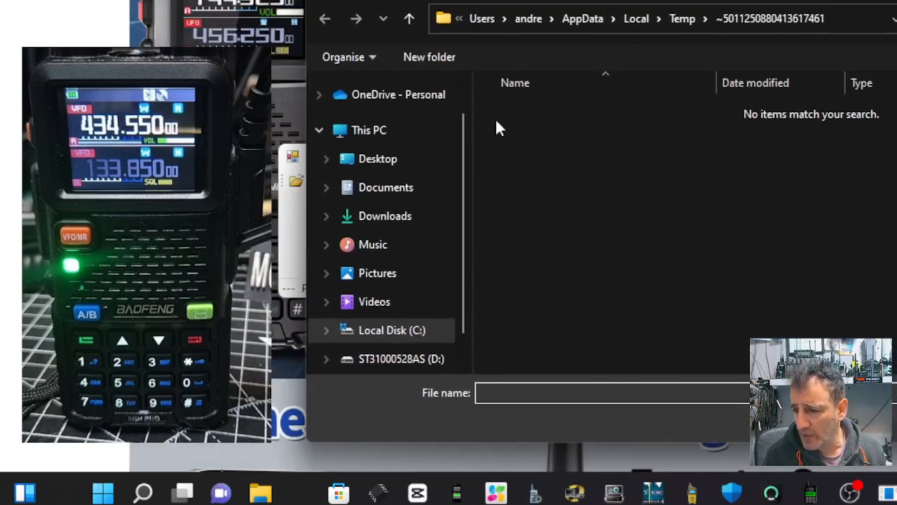
{"action": "left_click", "coordinate": [382, 162]}
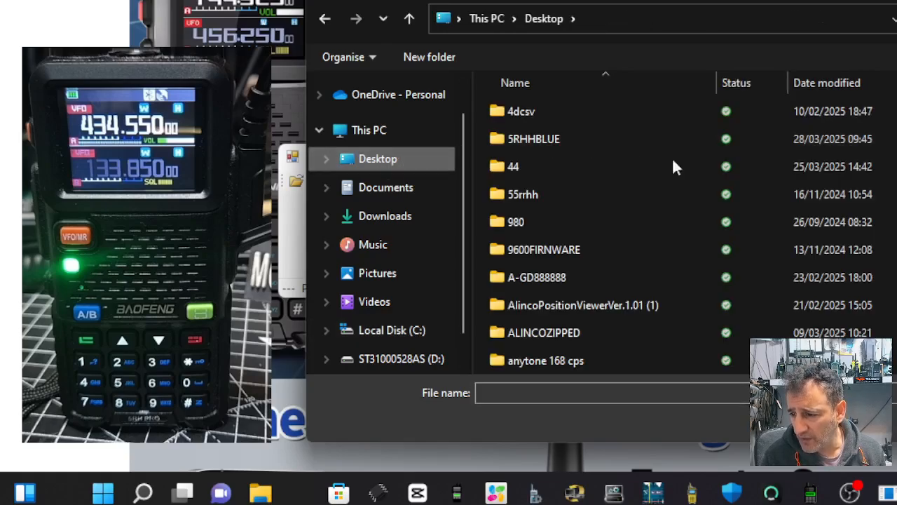
{"action": "double_click", "coordinate": [537, 131]}
{"action": "double_click", "coordinate": [537, 109]}
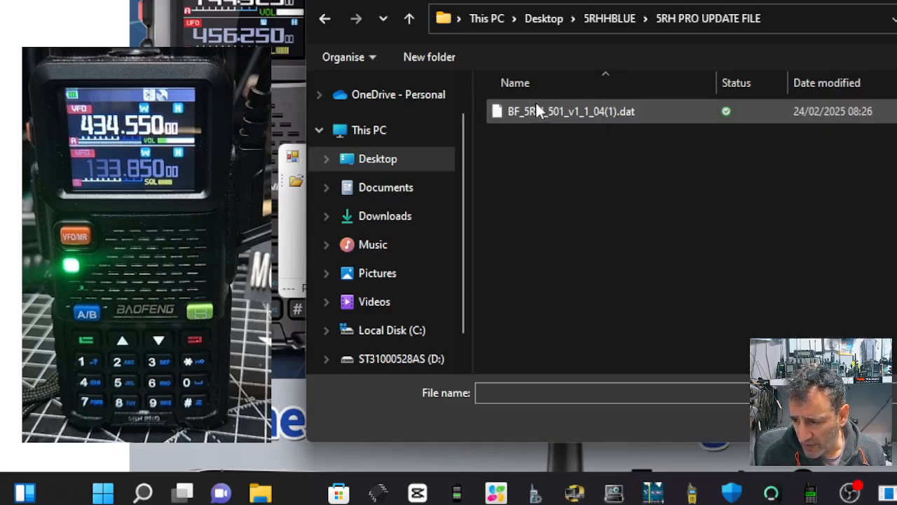
{"action": "double_click", "coordinate": [575, 112]}
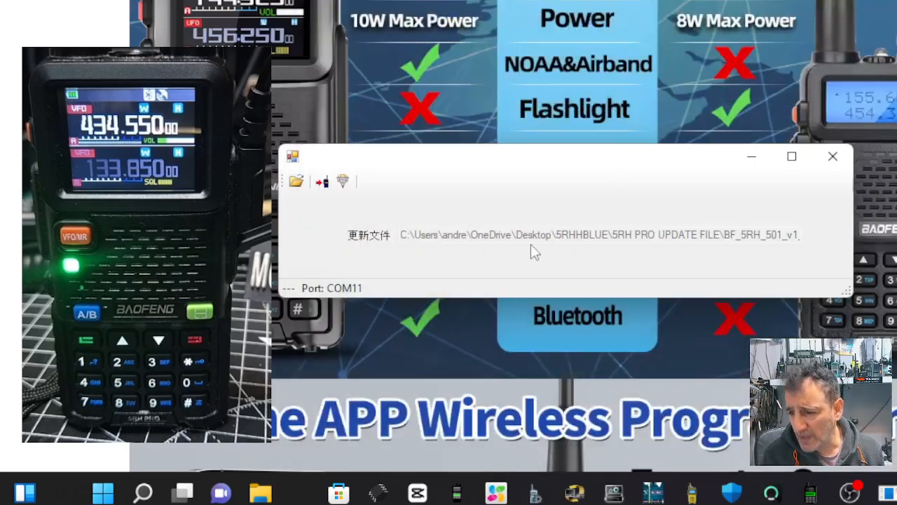
Step: Try to write the firmware to the radio, then cancel the write and close the updater
{"action": "left_click", "coordinate": [323, 182]}
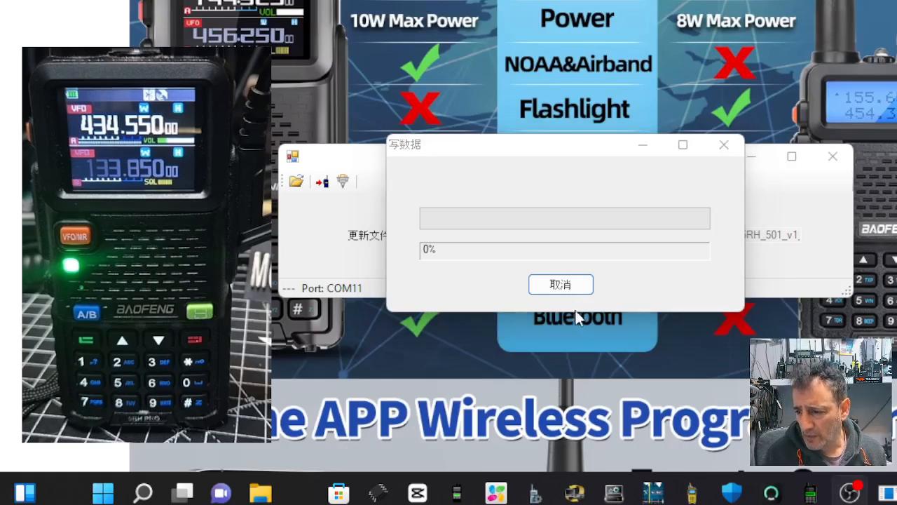
{"action": "left_click", "coordinate": [561, 284]}
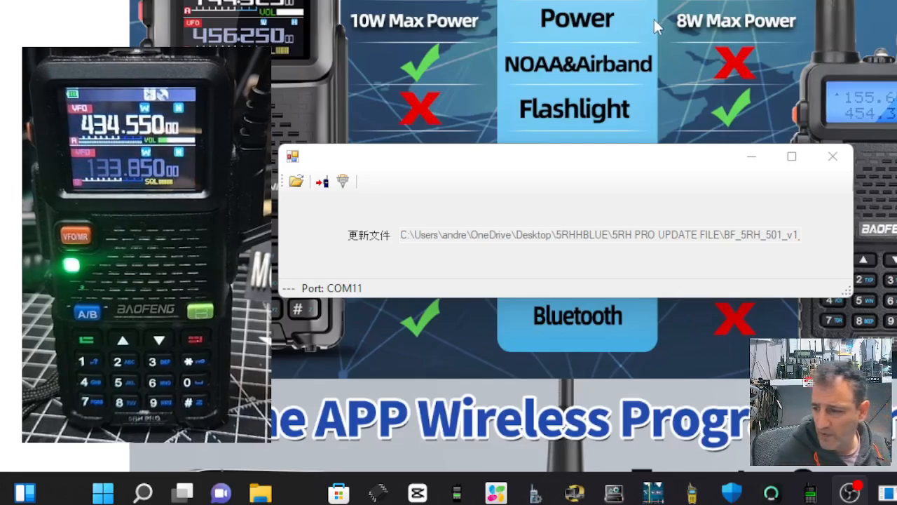
{"action": "left_click", "coordinate": [833, 156]}
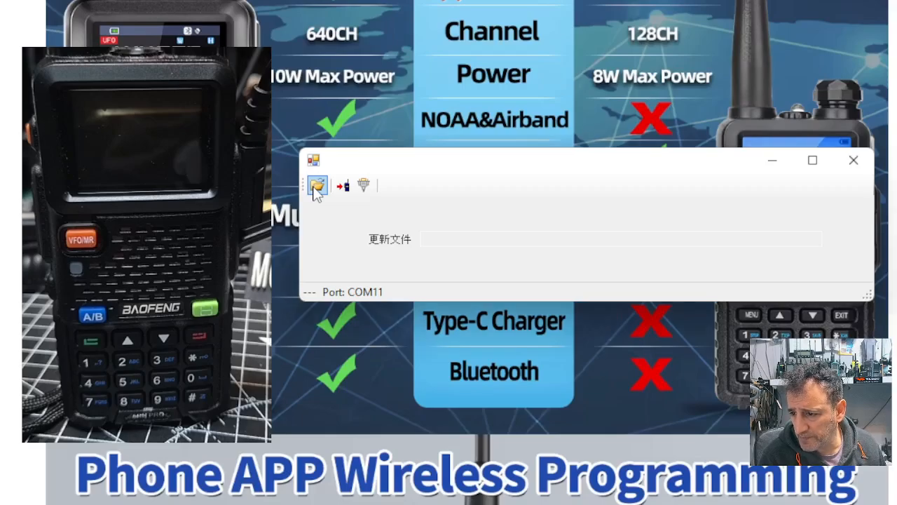
Step: Load the firmware .dat file from the desktop's 5RHHBLUE > 5RH PRO UPDATE FILE folder and write it to the radio
{"action": "left_click", "coordinate": [317, 185]}
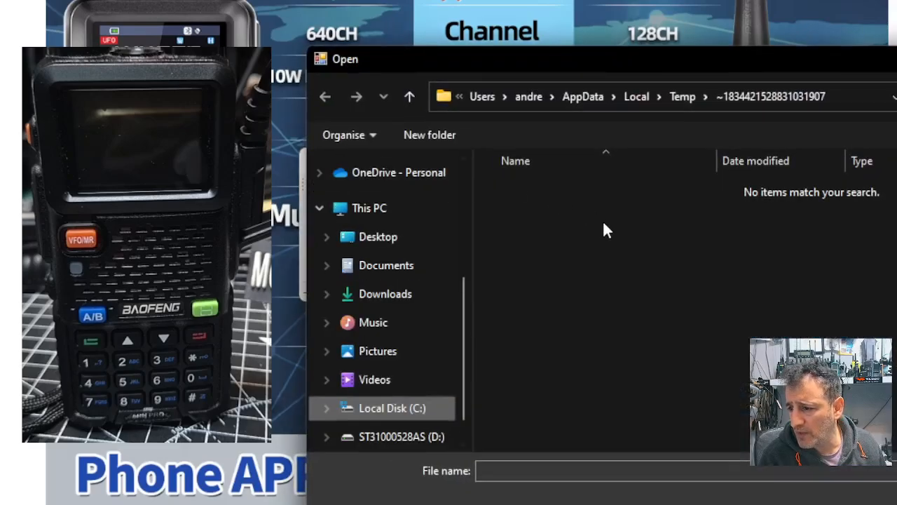
{"action": "left_click", "coordinate": [380, 238]}
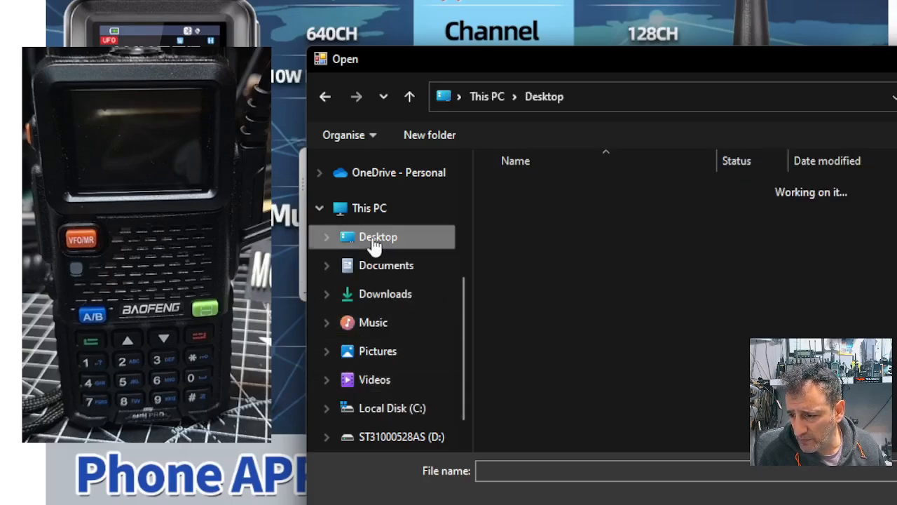
{"action": "double_click", "coordinate": [542, 217]}
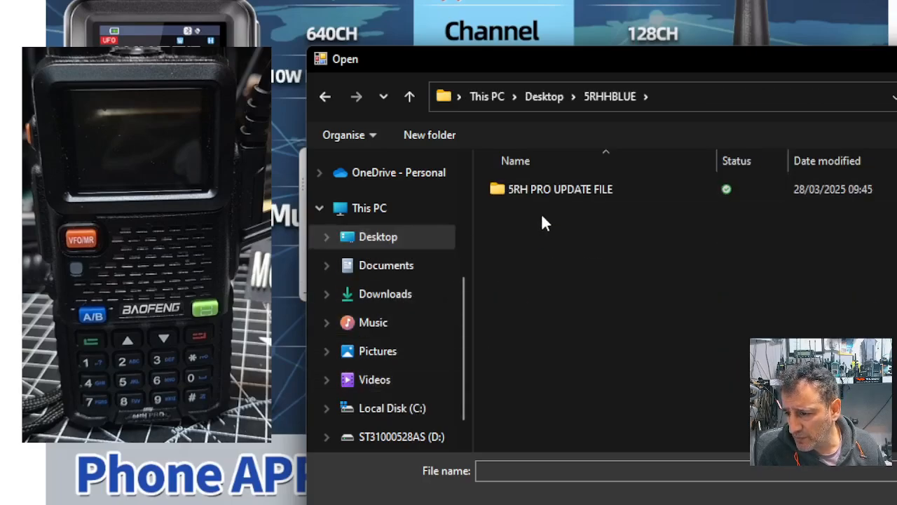
{"action": "double_click", "coordinate": [537, 190]}
{"action": "double_click", "coordinate": [537, 190]}
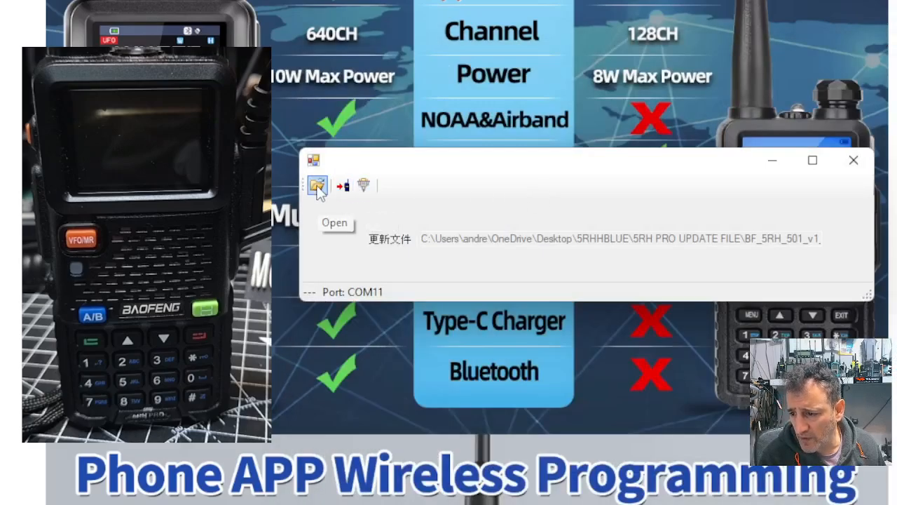
{"action": "left_click", "coordinate": [343, 186]}
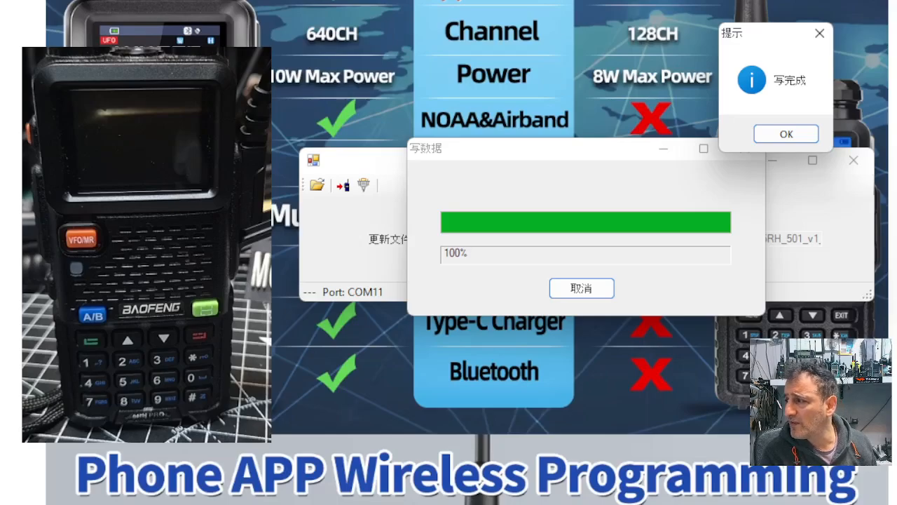
{"action": "left_click", "coordinate": [786, 135]}
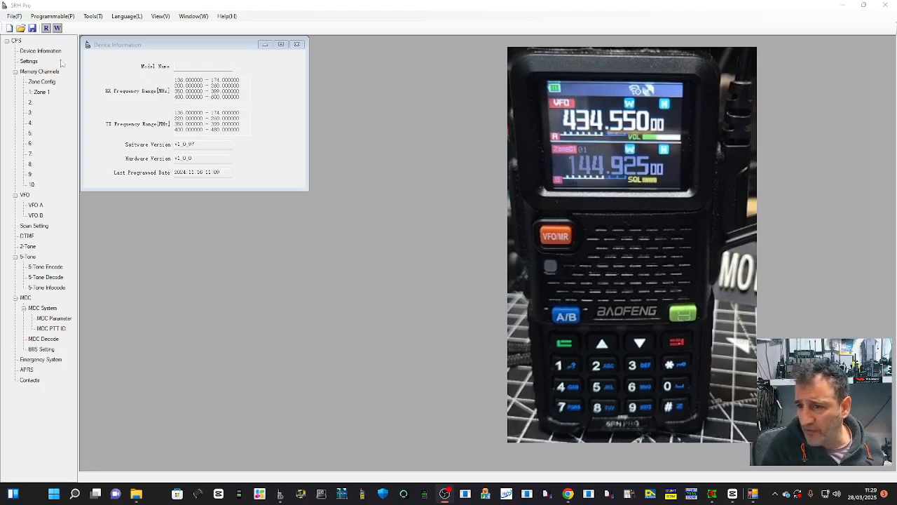
Step: In the 5RH Pro programming software, read the data from the radio through COM11
{"action": "left_click", "coordinate": [54, 17]}
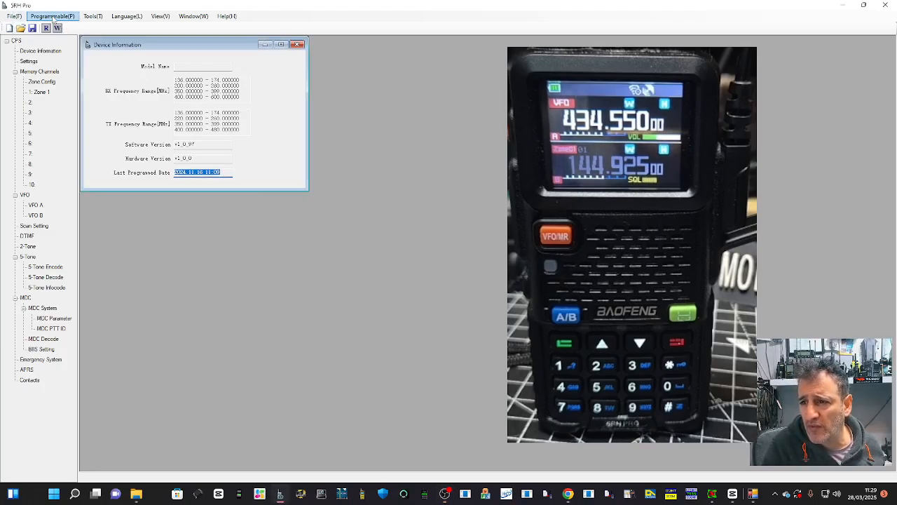
{"action": "left_click", "coordinate": [91, 18]}
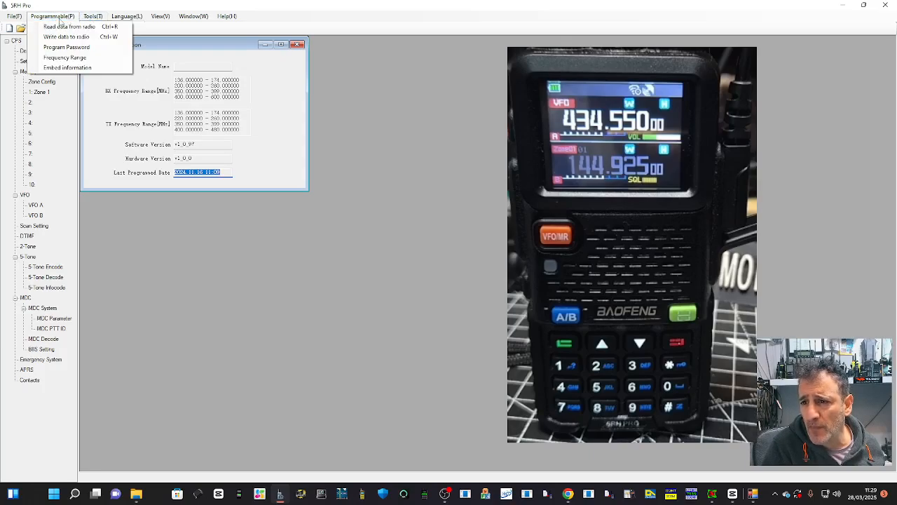
{"action": "left_click", "coordinate": [61, 28]}
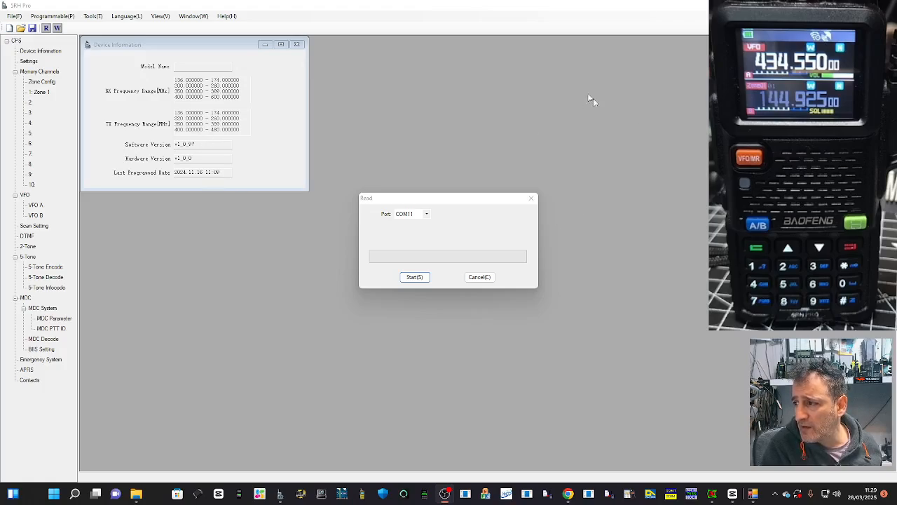
{"action": "left_click", "coordinate": [415, 277]}
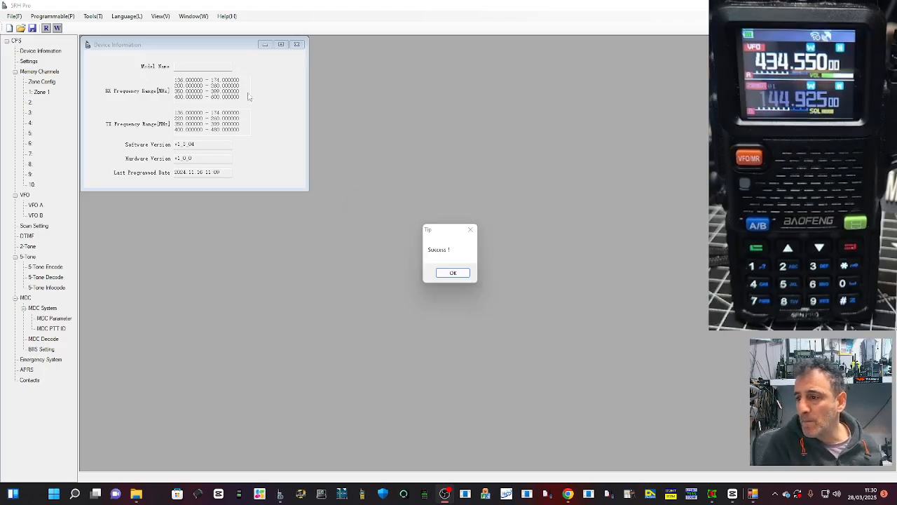
{"action": "left_click", "coordinate": [453, 273]}
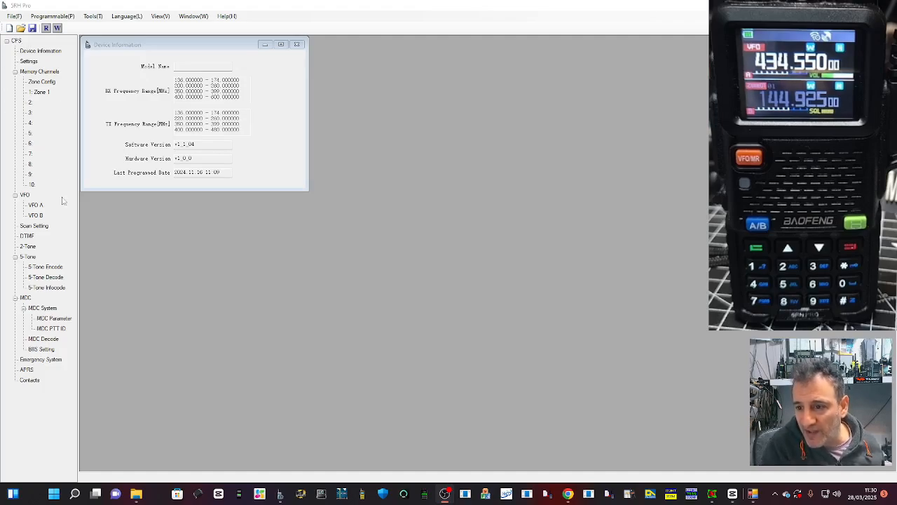
Step: Open the radio's Settings and set Band A Channel Display to Frequency+Name
{"action": "left_click", "coordinate": [28, 61]}
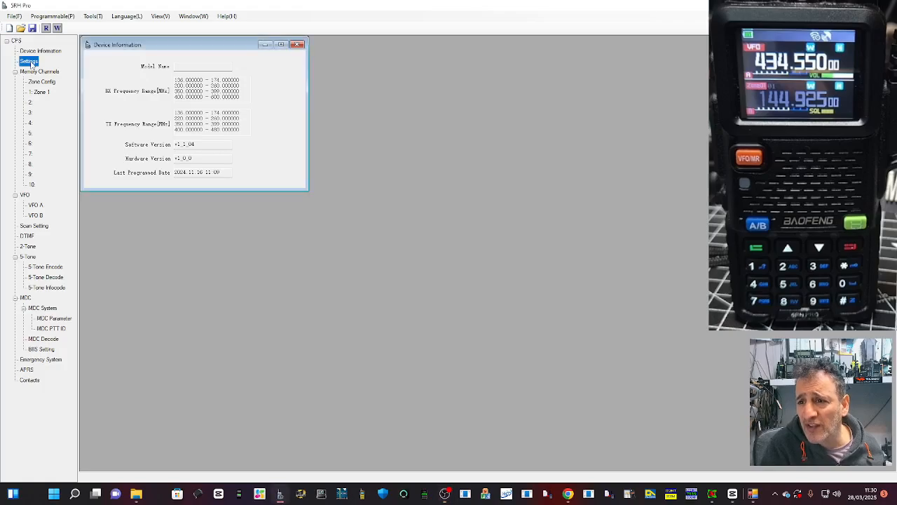
{"action": "left_click_drag", "start_coordinate": [313, 47], "coordinate": [417, 120]}
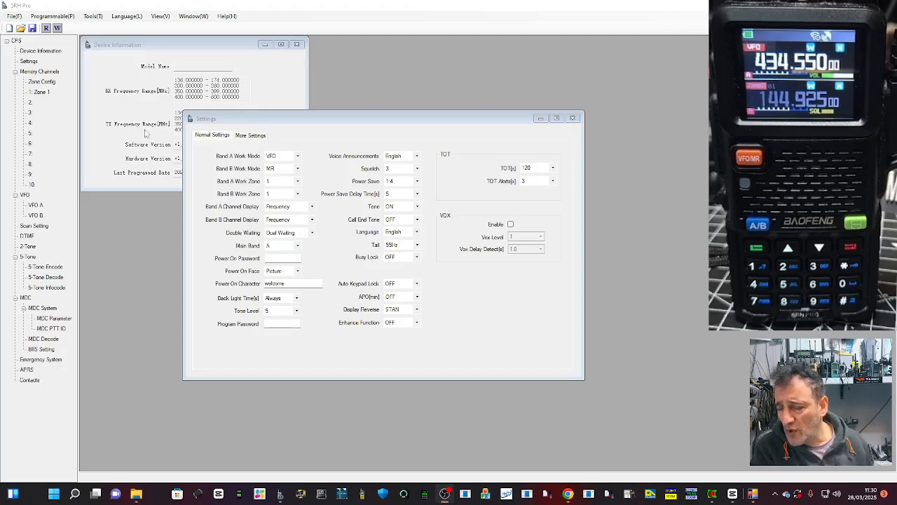
{"action": "left_click", "coordinate": [313, 208]}
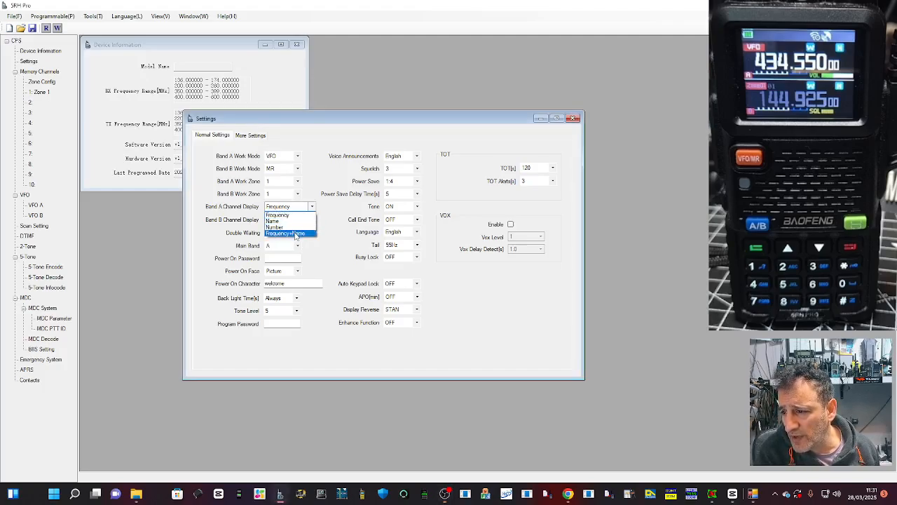
{"action": "left_click", "coordinate": [295, 234]}
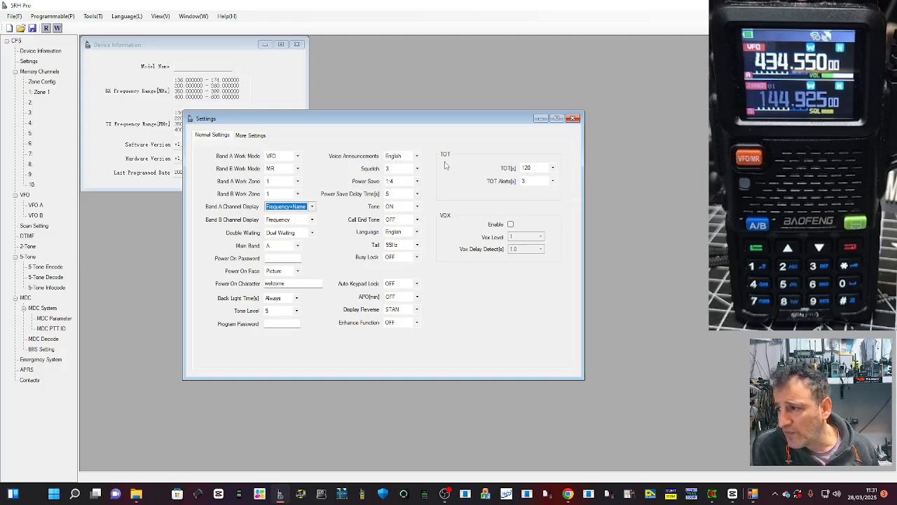
Step: Set the TOT time to 210 seconds and check the Enhance Function options
{"action": "left_click", "coordinate": [552, 167]}
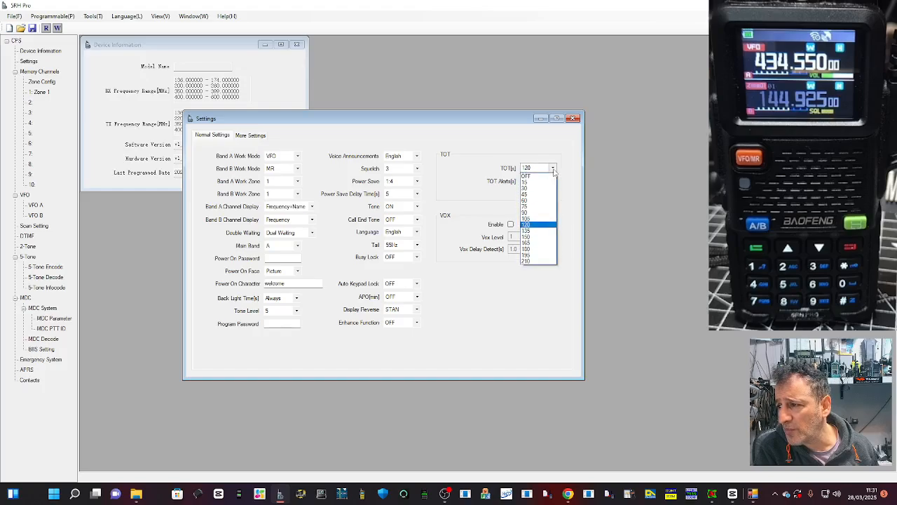
{"action": "left_click", "coordinate": [542, 263]}
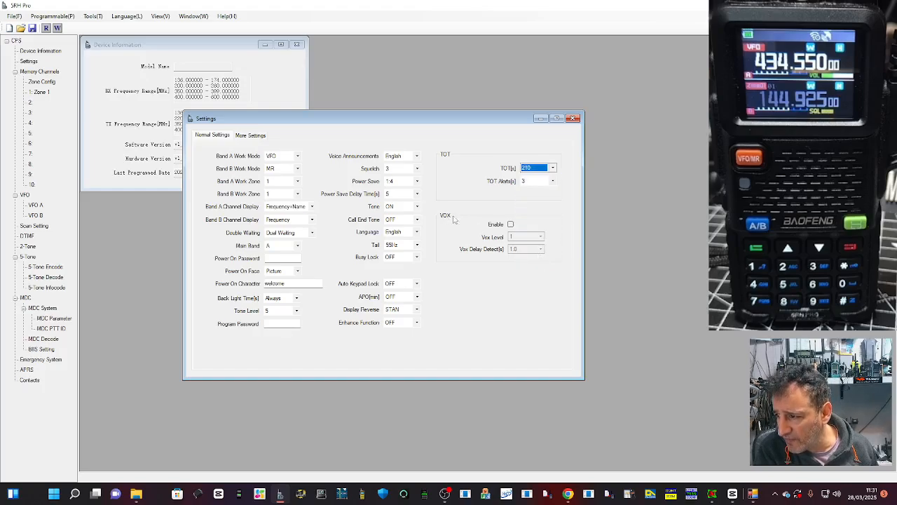
{"action": "left_click", "coordinate": [417, 323]}
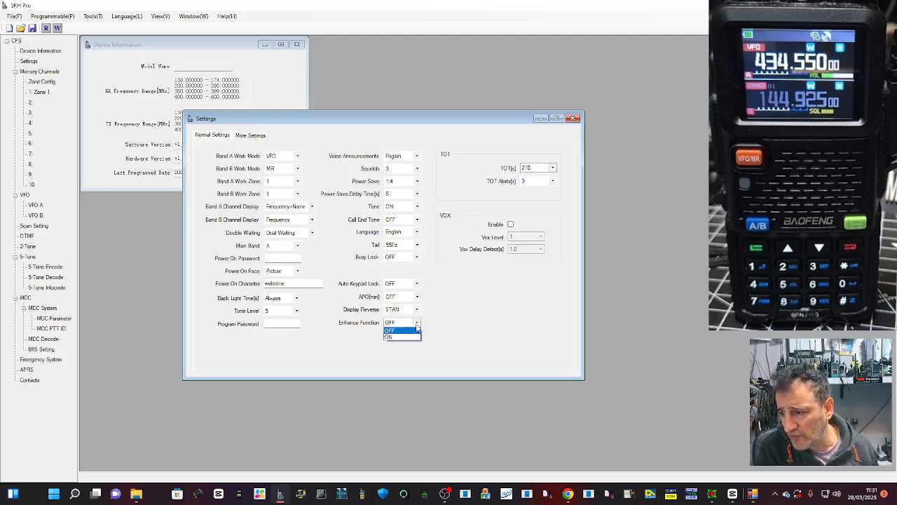
{"action": "left_click", "coordinate": [417, 328]}
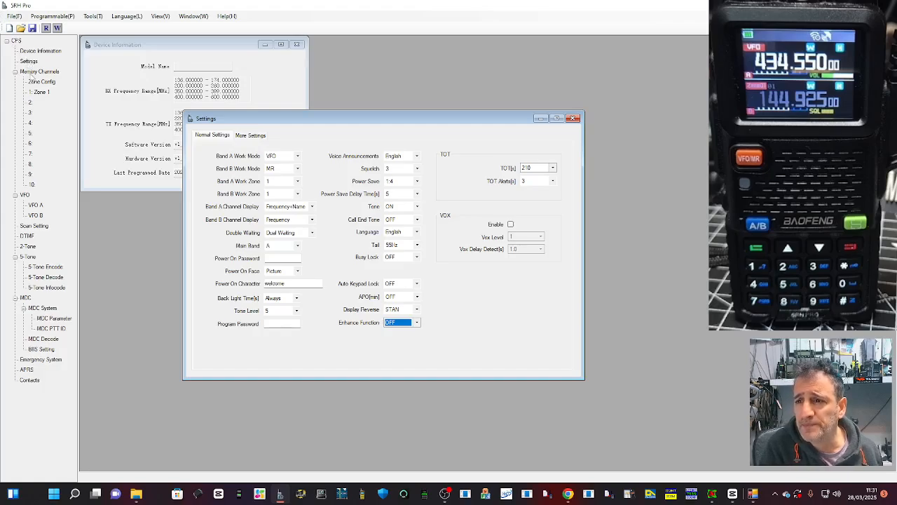
Step: View the radio's Device Information and check the programming software's revision in the About box
{"action": "left_click", "coordinate": [30, 52]}
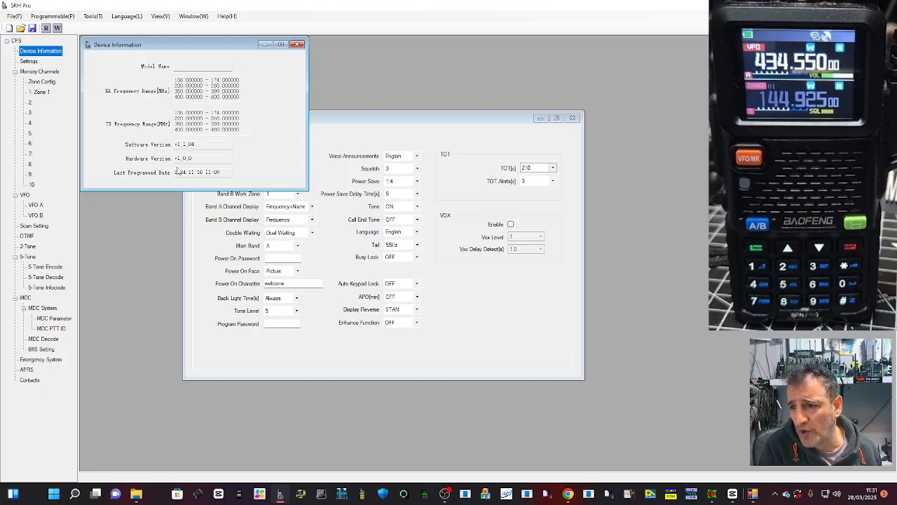
{"action": "left_click", "coordinate": [226, 16]}
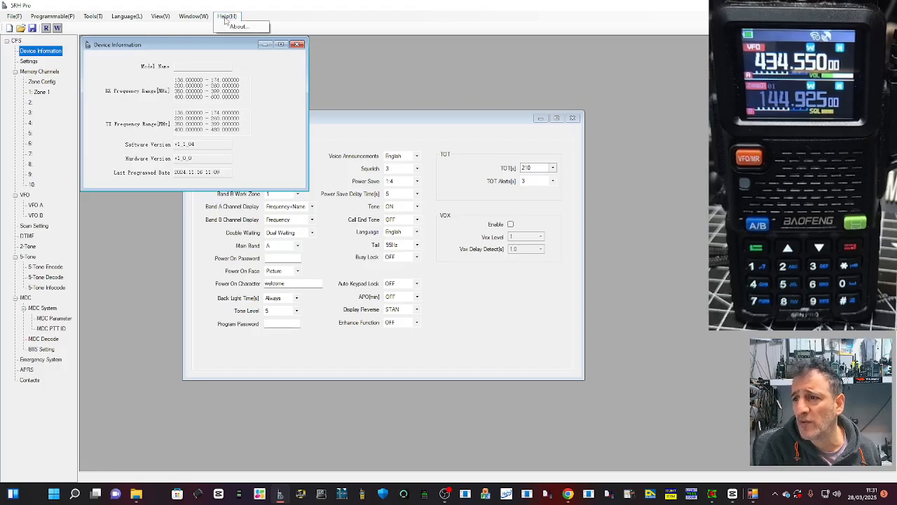
{"action": "left_click", "coordinate": [236, 27]}
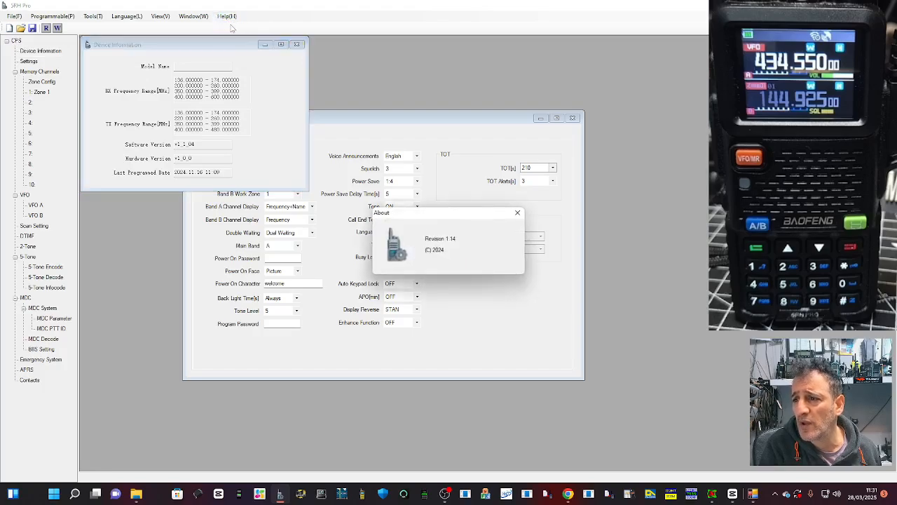
{"action": "left_click", "coordinate": [517, 214]}
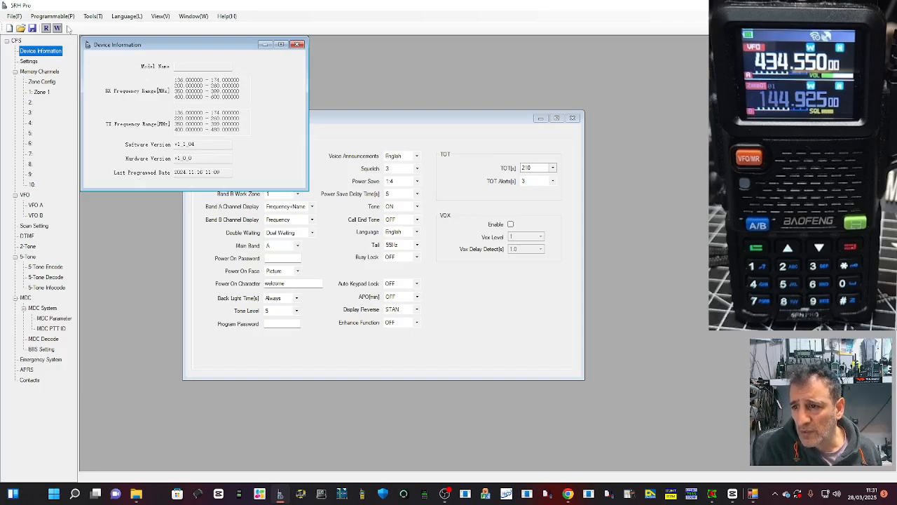
Step: Look over the interface language and programming commands, and inspect the Boot Picture upload options
{"action": "left_click", "coordinate": [122, 16]}
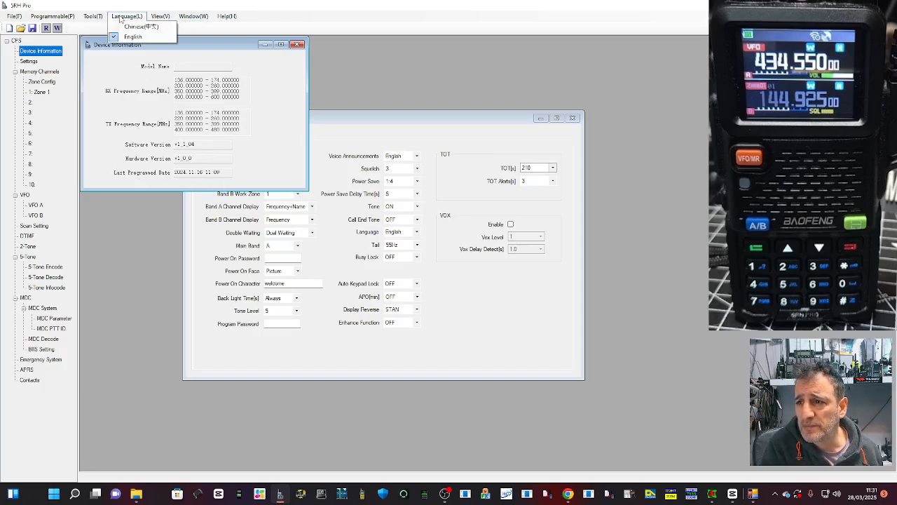
{"action": "left_click", "coordinate": [52, 16]}
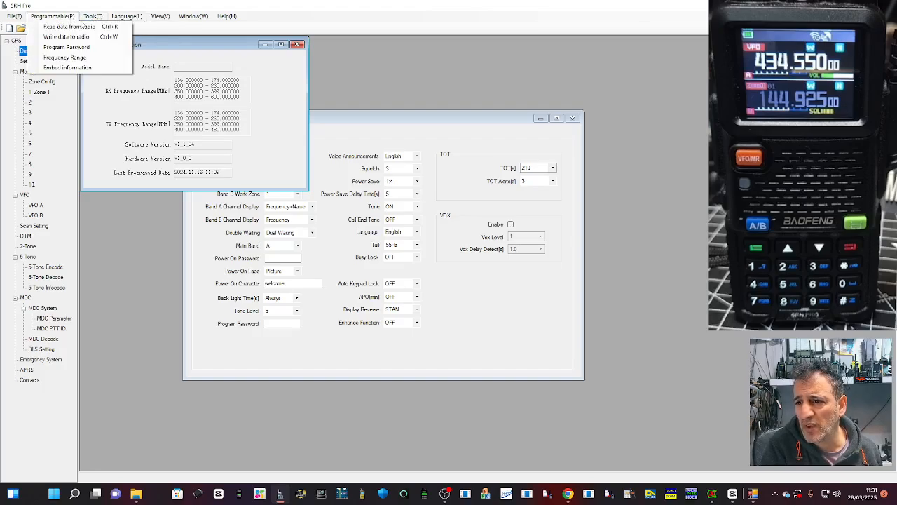
{"action": "left_click", "coordinate": [111, 27]}
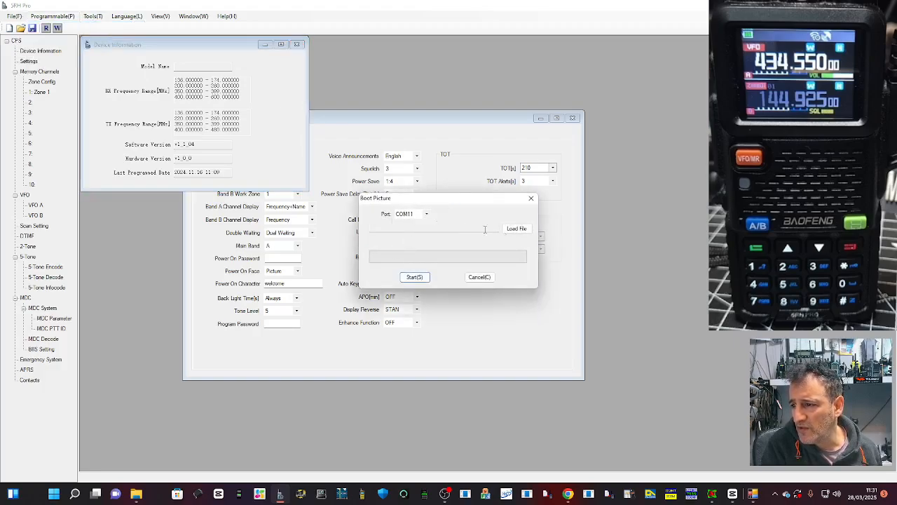
{"action": "left_click", "coordinate": [531, 198]}
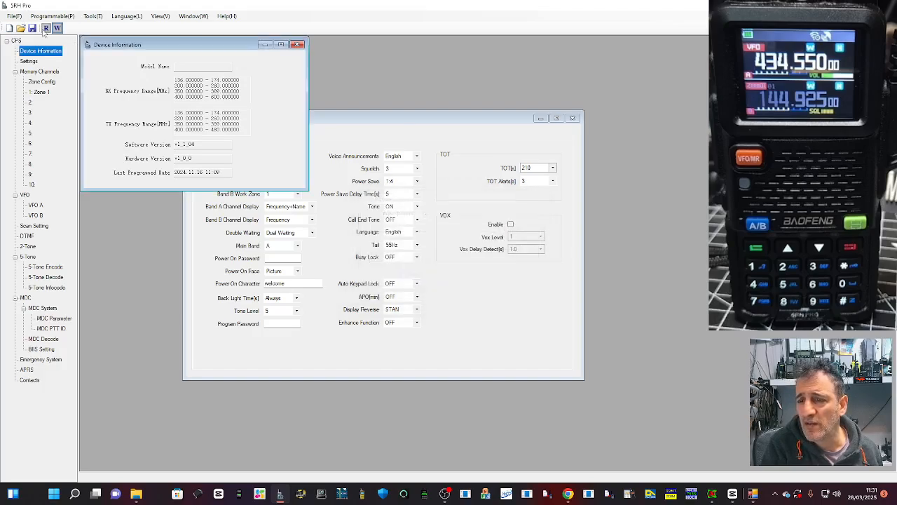
Step: Examine the memory channels' Zone Config table and the channel list of Zone 1
{"action": "double_click", "coordinate": [42, 72]}
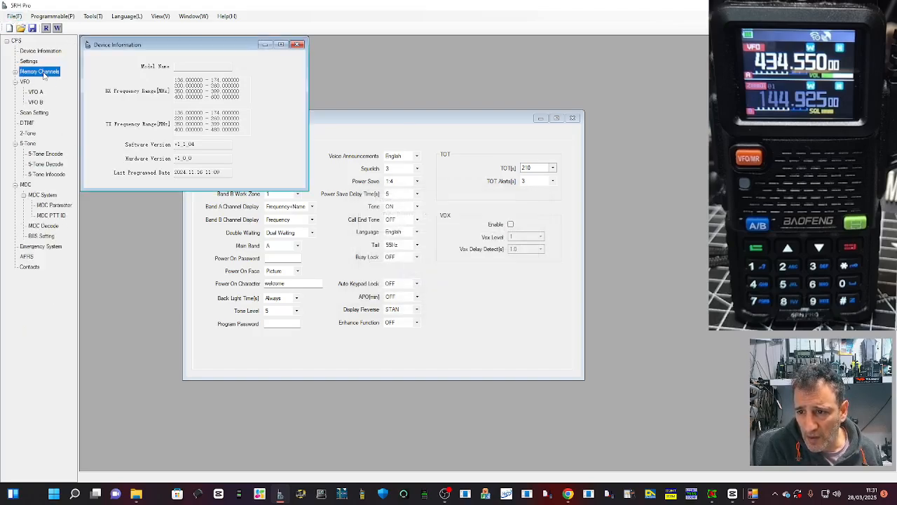
{"action": "double_click", "coordinate": [41, 73]}
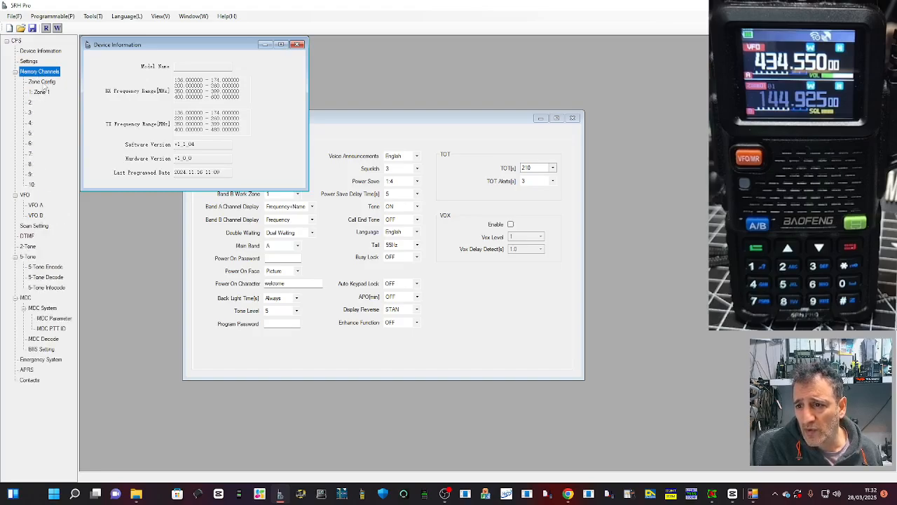
{"action": "left_click", "coordinate": [41, 82]}
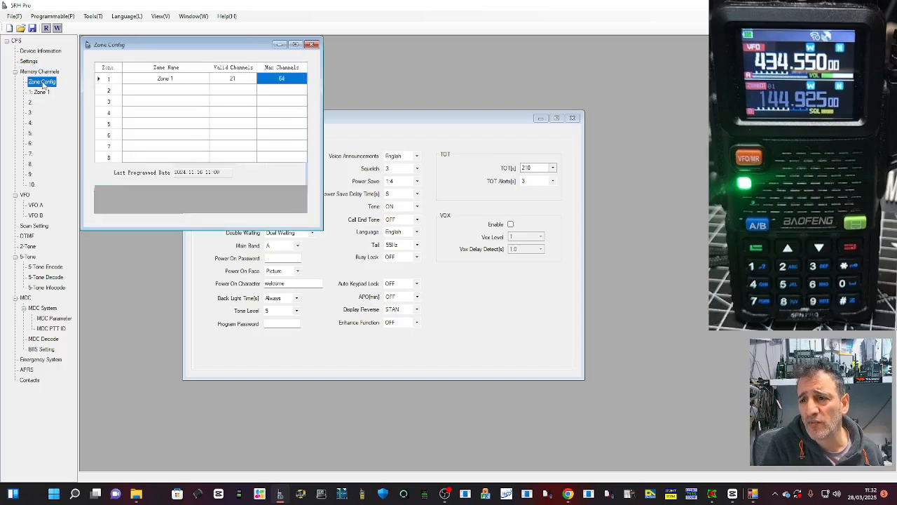
{"action": "left_click", "coordinate": [44, 93]}
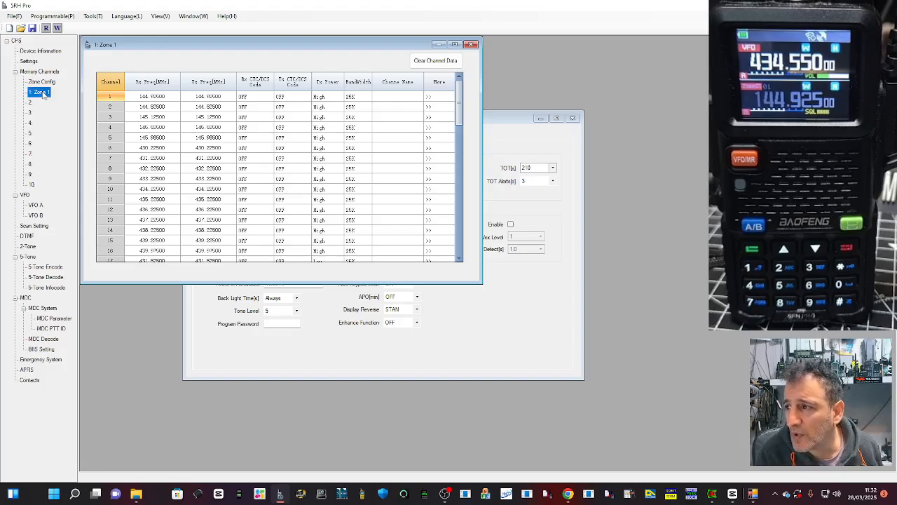
{"action": "left_click", "coordinate": [103, 47]}
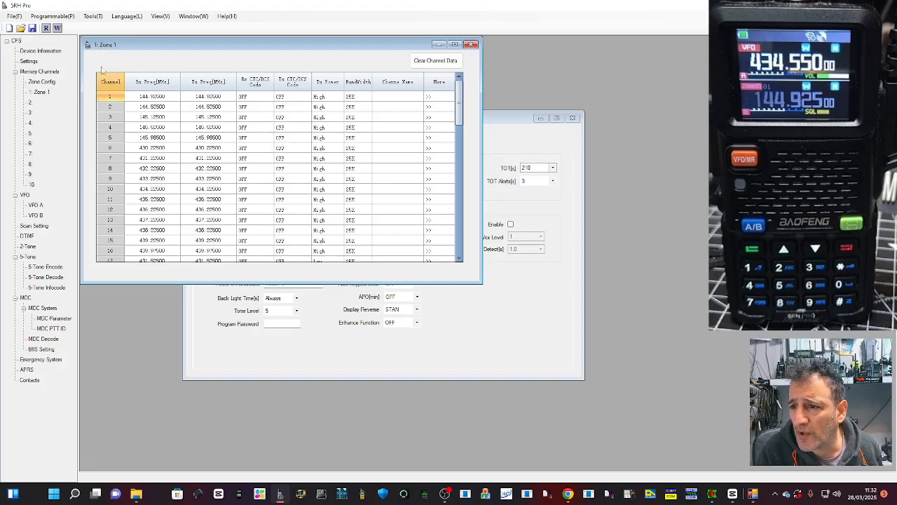
{"action": "left_click", "coordinate": [40, 92]}
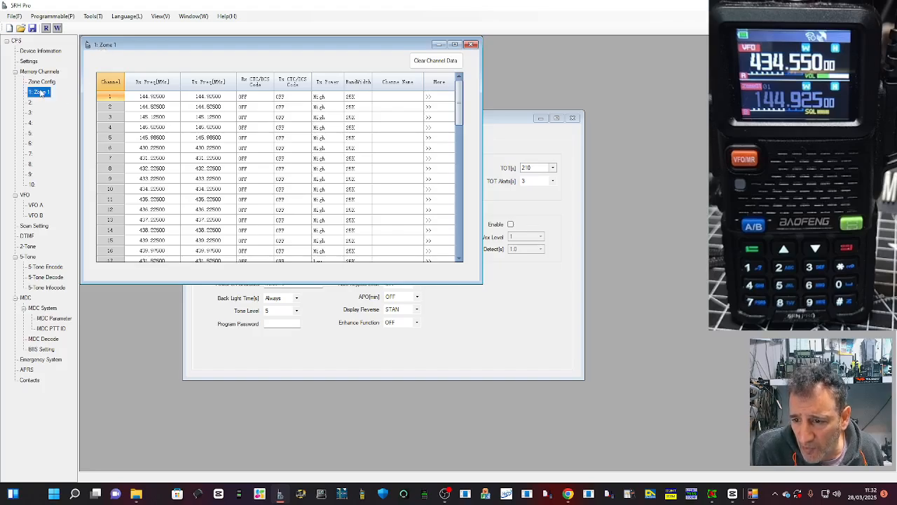
Step: Review the 2-Tone, 5-Tone Encode, MDC Parameter, MDC PTT ID, MDC Decode, BIIS Setting and Emergency System pages
{"action": "left_click", "coordinate": [29, 247]}
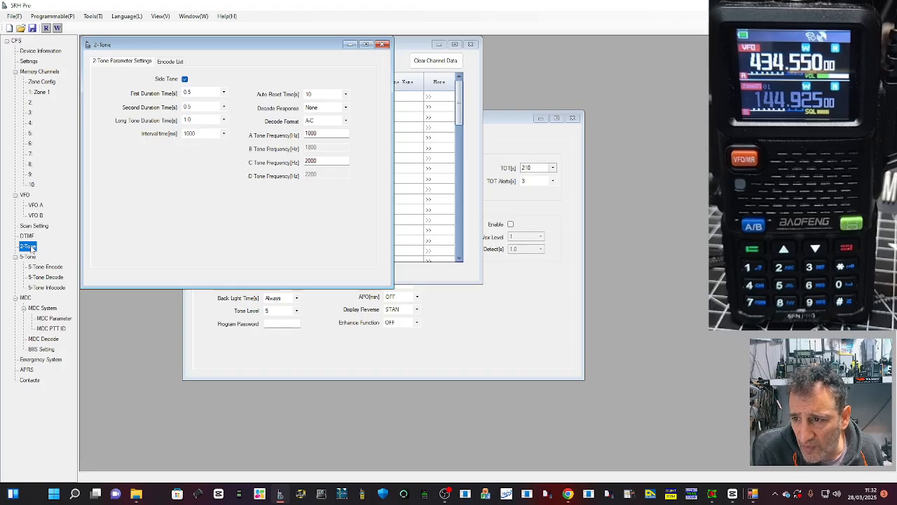
{"action": "left_click", "coordinate": [39, 267]}
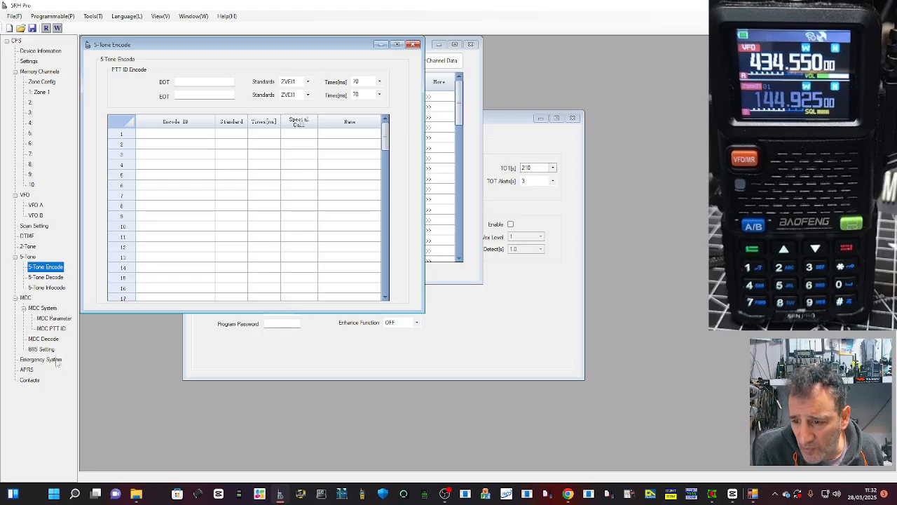
{"action": "left_click", "coordinate": [46, 319]}
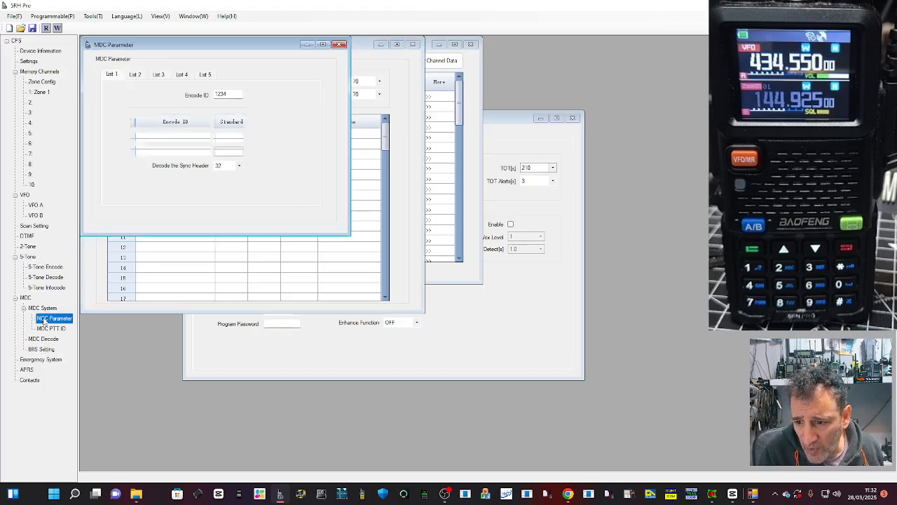
{"action": "left_click", "coordinate": [52, 328]}
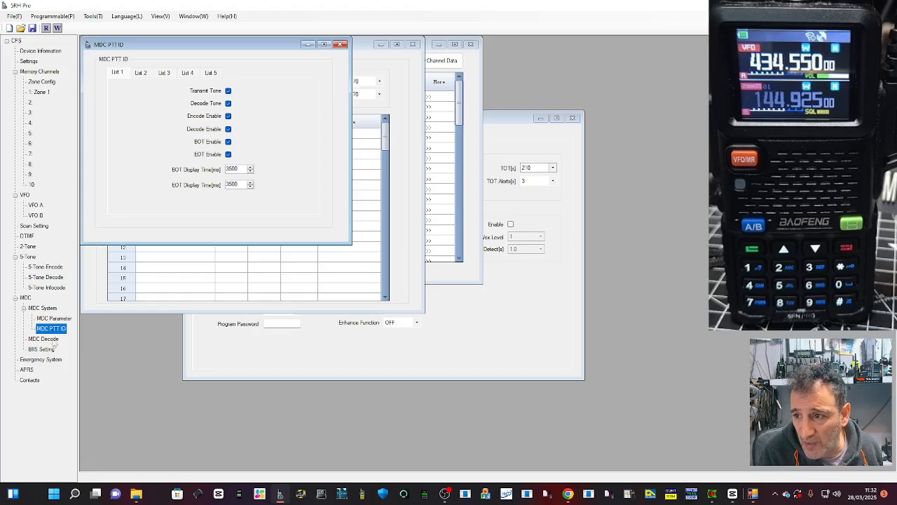
{"action": "left_click", "coordinate": [50, 340]}
{"action": "left_click", "coordinate": [53, 348]}
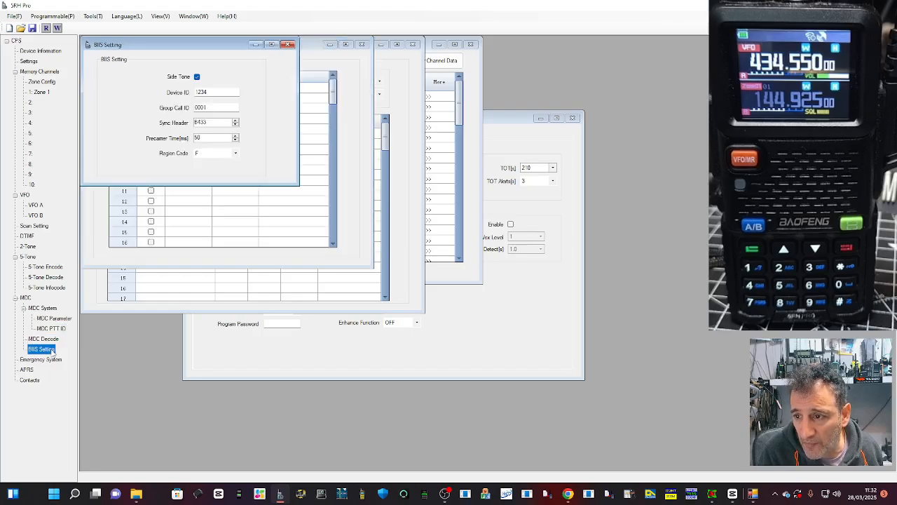
{"action": "left_click", "coordinate": [47, 359]}
Step: In the APRS settings, set the Self SSID to -4 and enter the operator's call sign in the Self field
{"action": "left_click", "coordinate": [28, 370]}
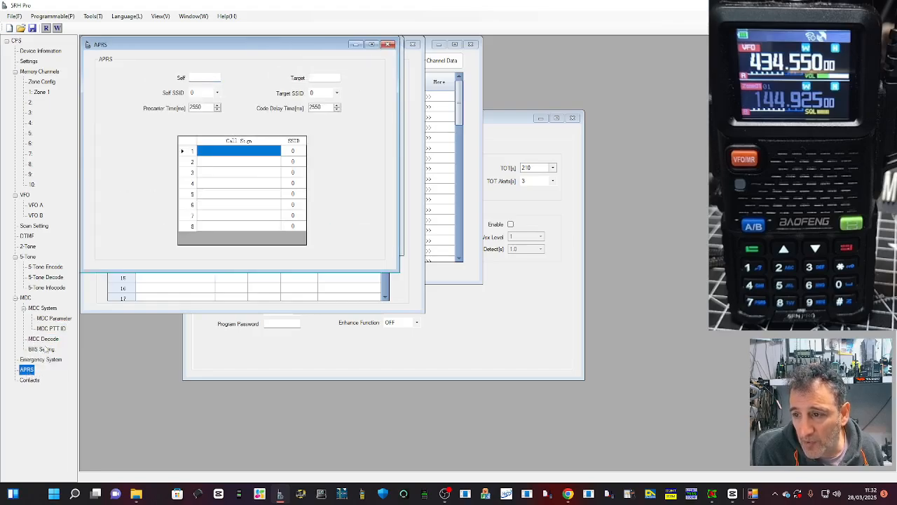
{"action": "left_click", "coordinate": [203, 77]}
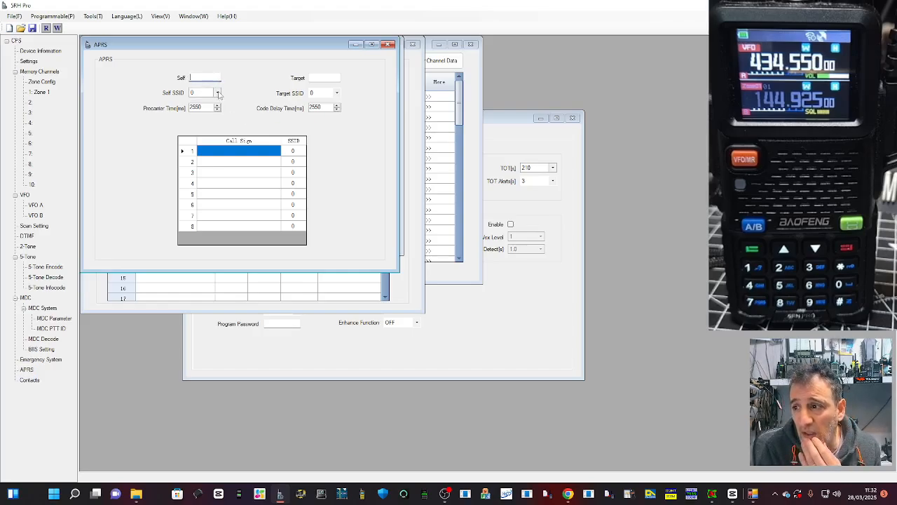
{"action": "left_click", "coordinate": [218, 93]}
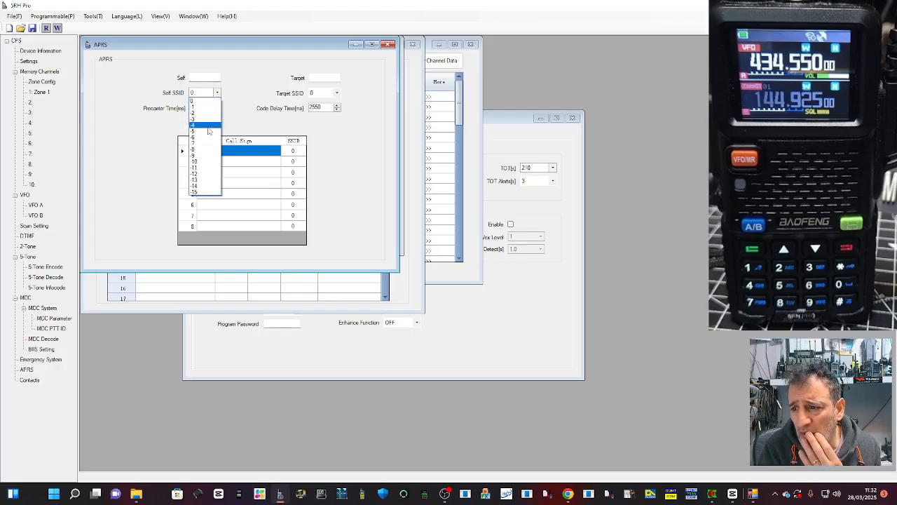
{"action": "left_click", "coordinate": [208, 126]}
{"action": "left_click", "coordinate": [206, 77]}
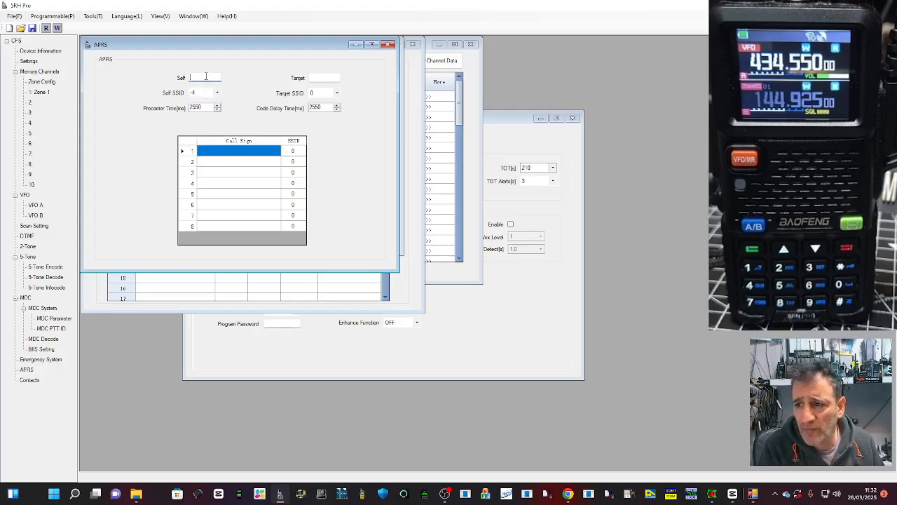
{"action": "type", "text": "M0"}
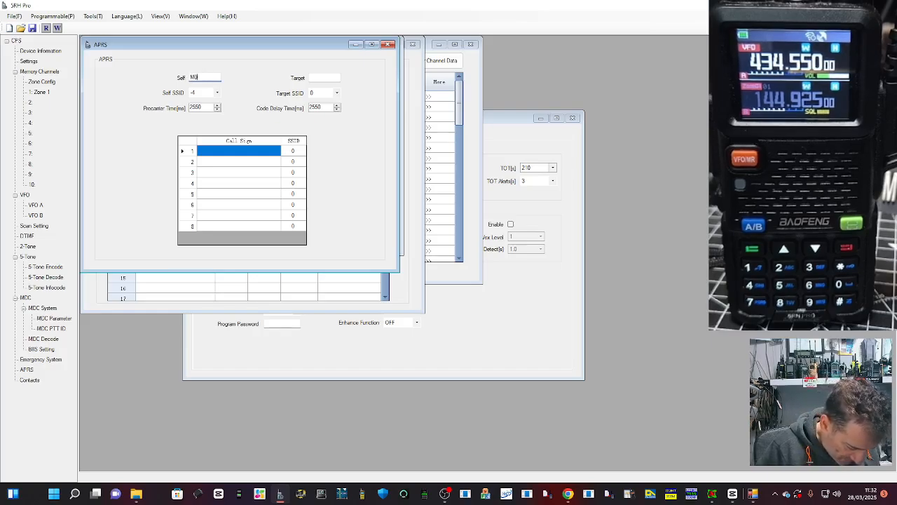
{"action": "type", "text": "FXB"}
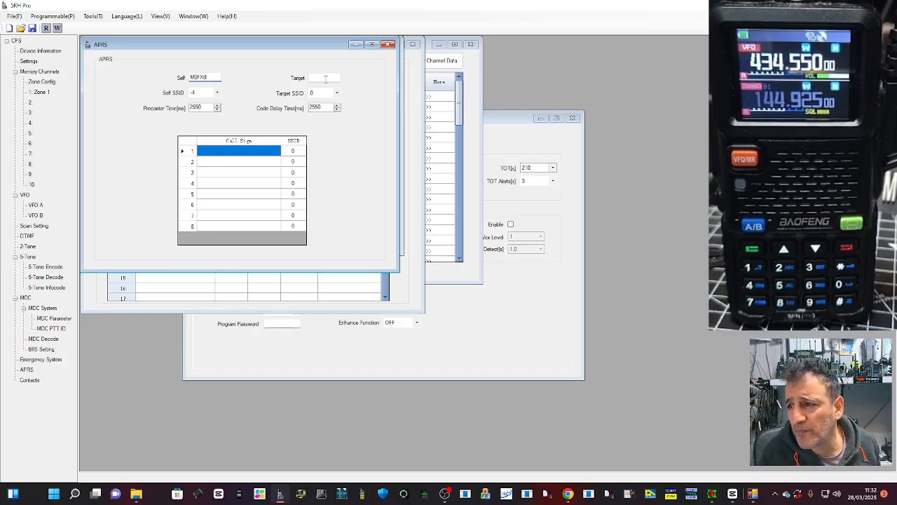
Step: Enter the operator's call sign as the APRS Target and set the Target SSID to -5
{"action": "left_click", "coordinate": [326, 79]}
{"action": "type", "text": "M0"}
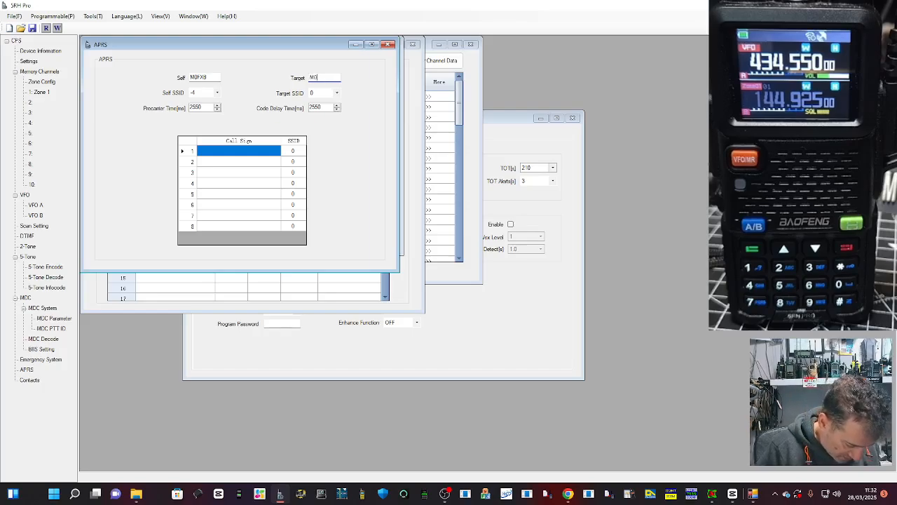
{"action": "type", "text": "FXB"}
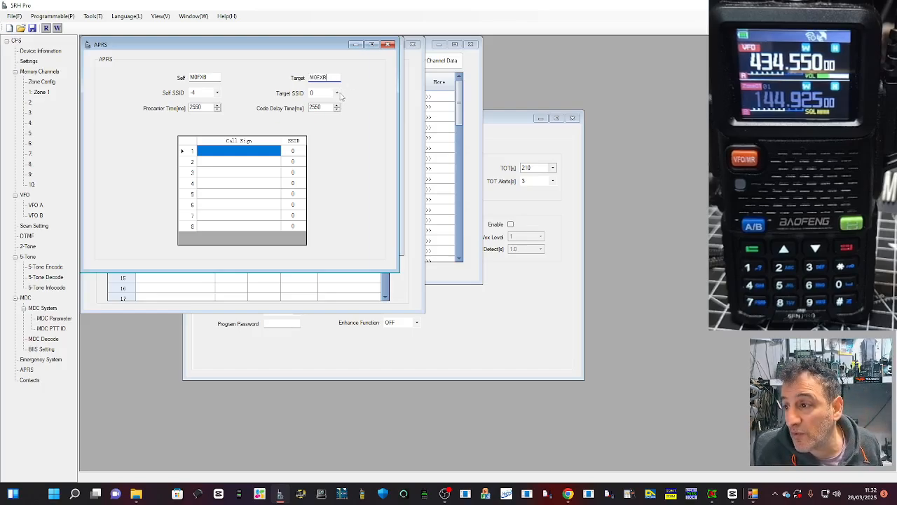
{"action": "left_click", "coordinate": [337, 93]}
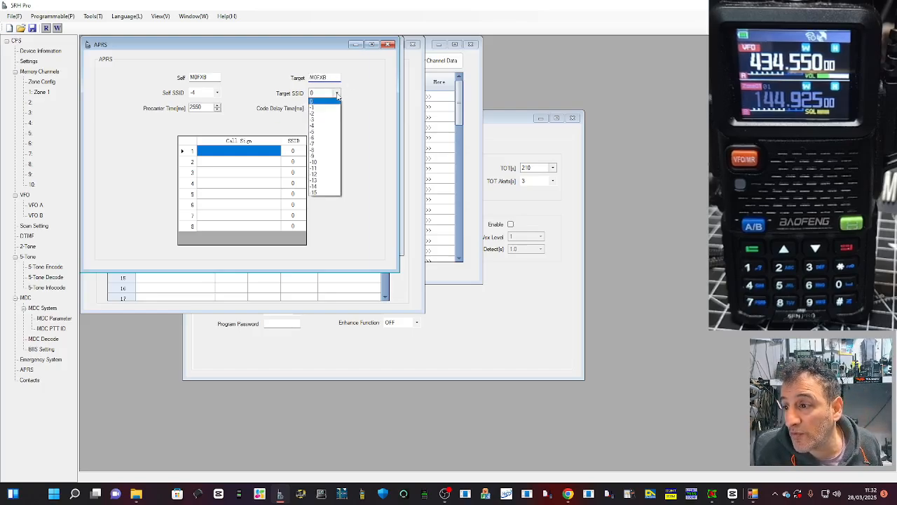
{"action": "left_click", "coordinate": [328, 134]}
Step: Add the operator's call sign to row 1 of the APRS Call Sign table with SSID -5
{"action": "left_click", "coordinate": [239, 152]}
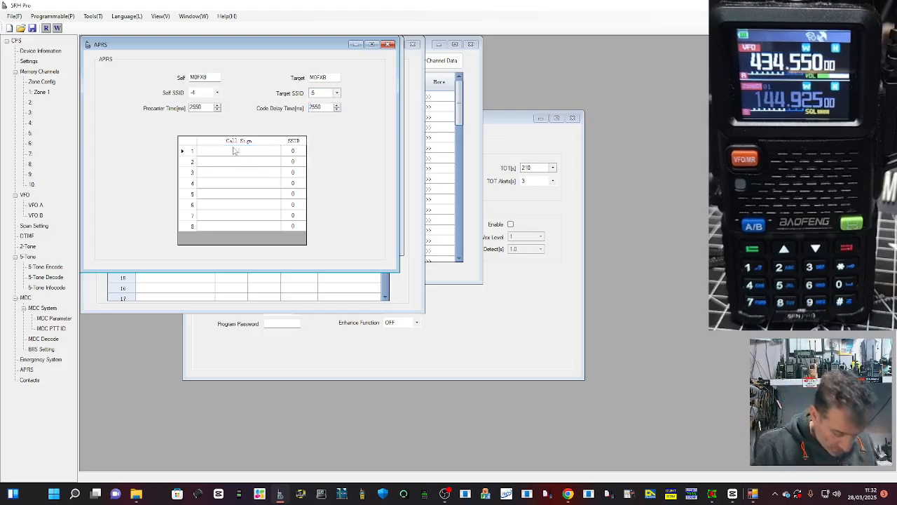
{"action": "type", "text": "M0FXB"}
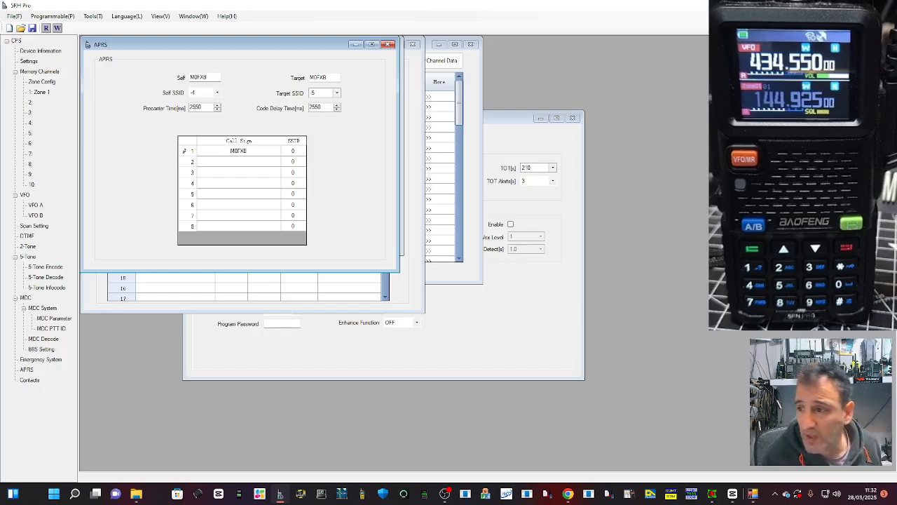
{"action": "left_click", "coordinate": [297, 151]}
{"action": "left_click", "coordinate": [301, 151]}
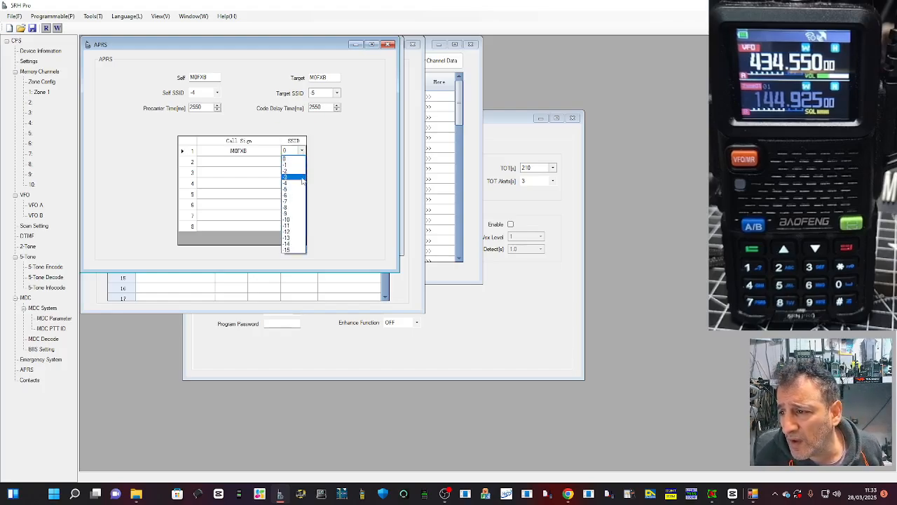
{"action": "left_click", "coordinate": [294, 188]}
Step: Set the APRS Self SSID to -5 and close the APRS and Emergency System windows
{"action": "left_click", "coordinate": [217, 93]}
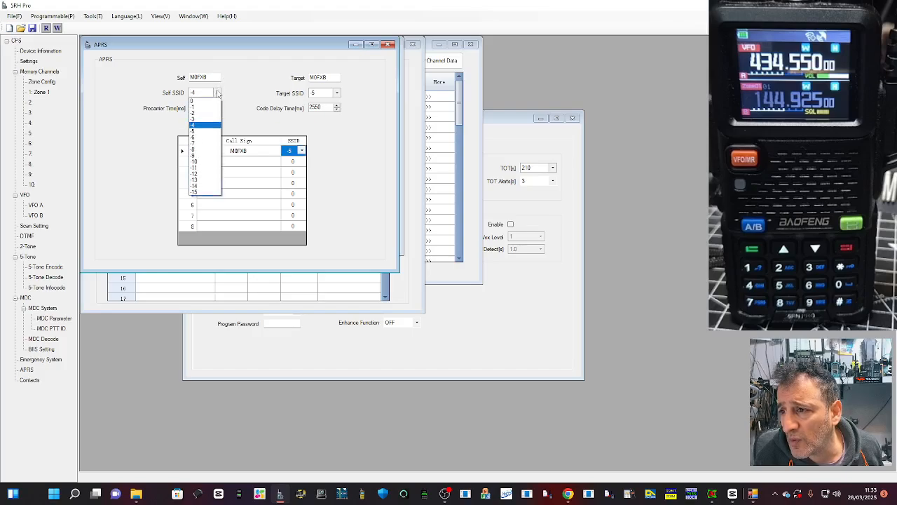
{"action": "left_click", "coordinate": [218, 133]}
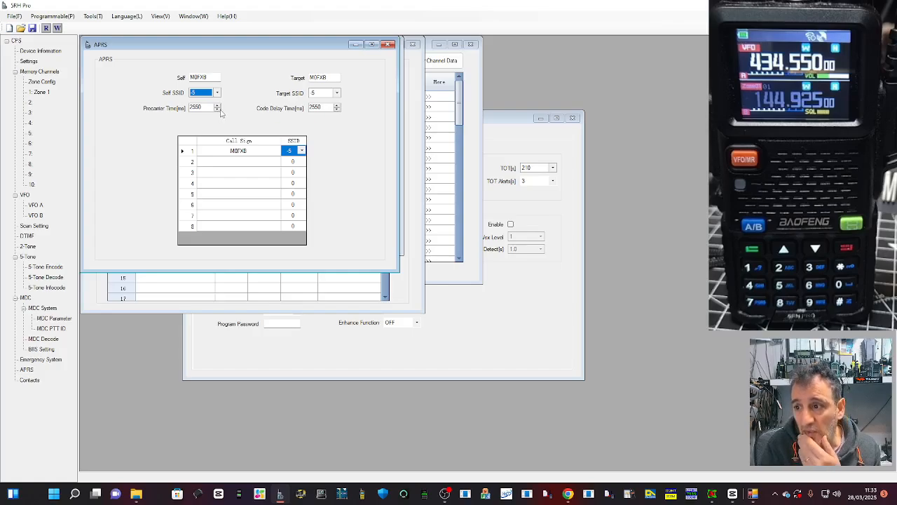
{"action": "left_click", "coordinate": [388, 44]}
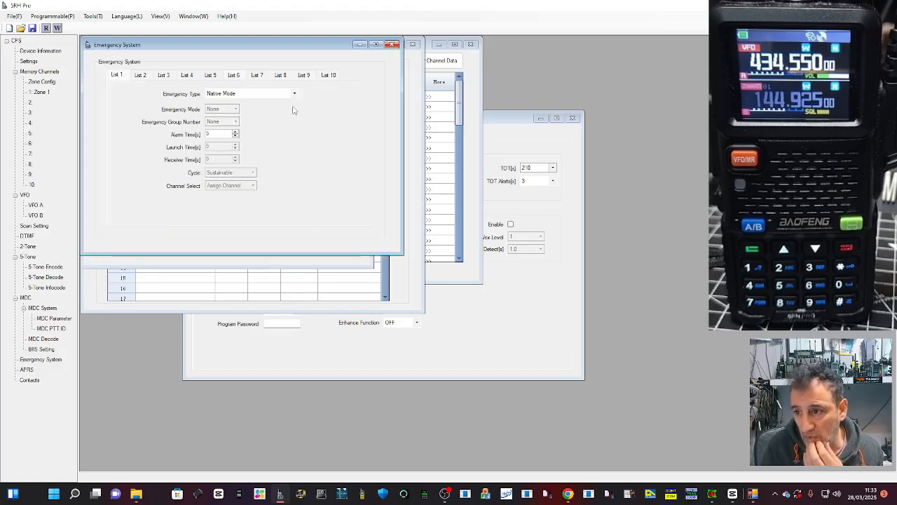
{"action": "left_click", "coordinate": [391, 45]}
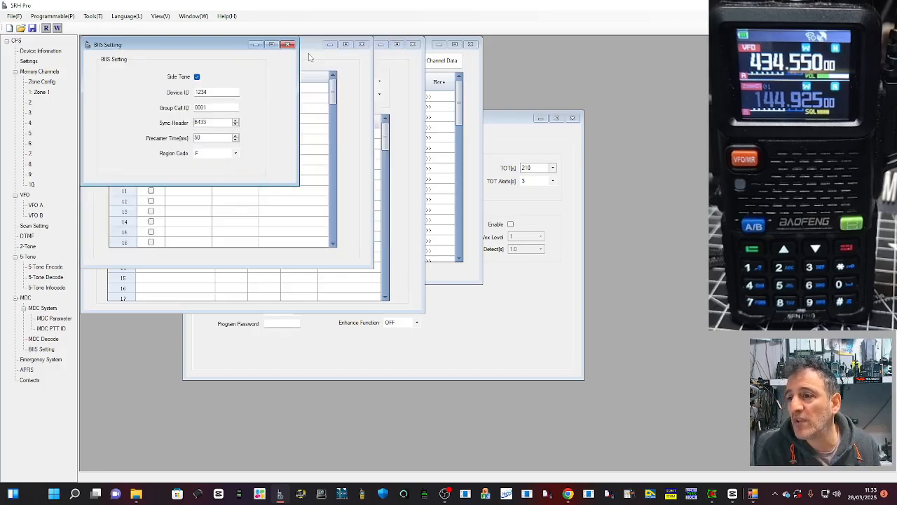
Step: Close the BIIS Setting, MDC Decode, MDC PTT ID and MDC Parameter windows
{"action": "left_click", "coordinate": [287, 44]}
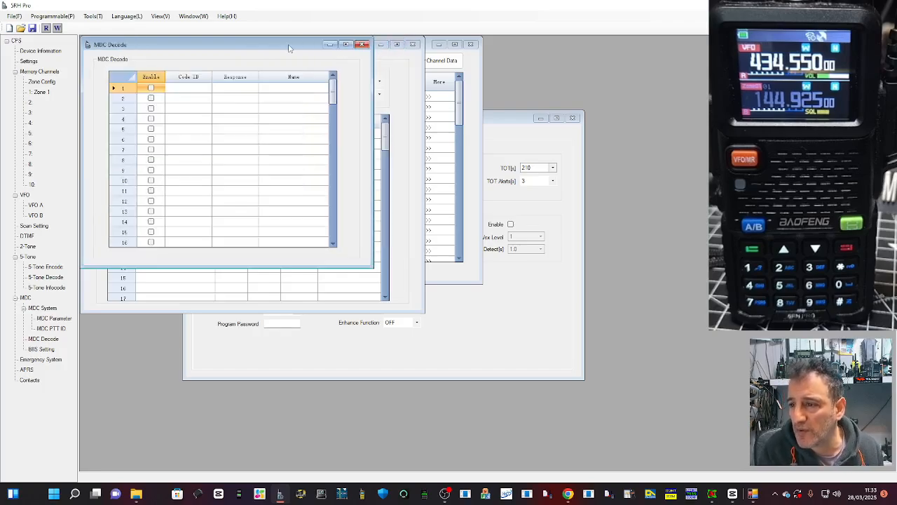
{"action": "left_click", "coordinate": [364, 44]}
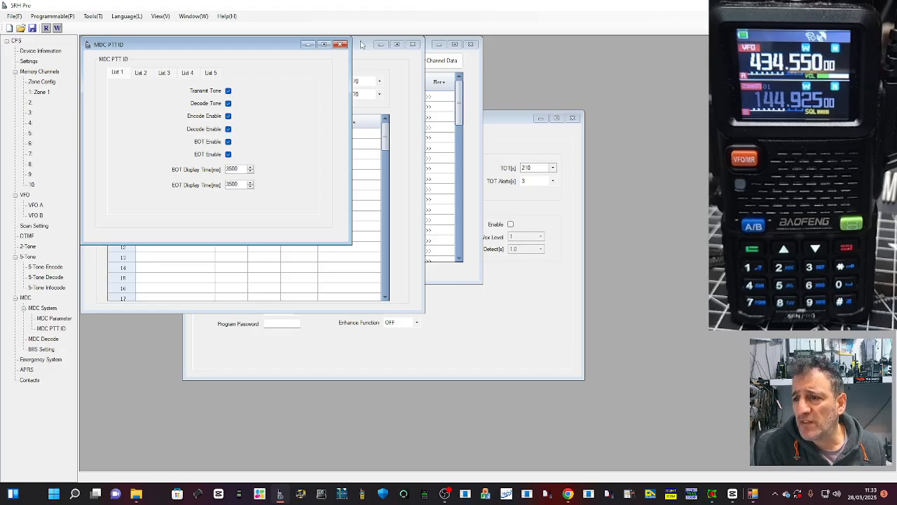
{"action": "left_click", "coordinate": [341, 45]}
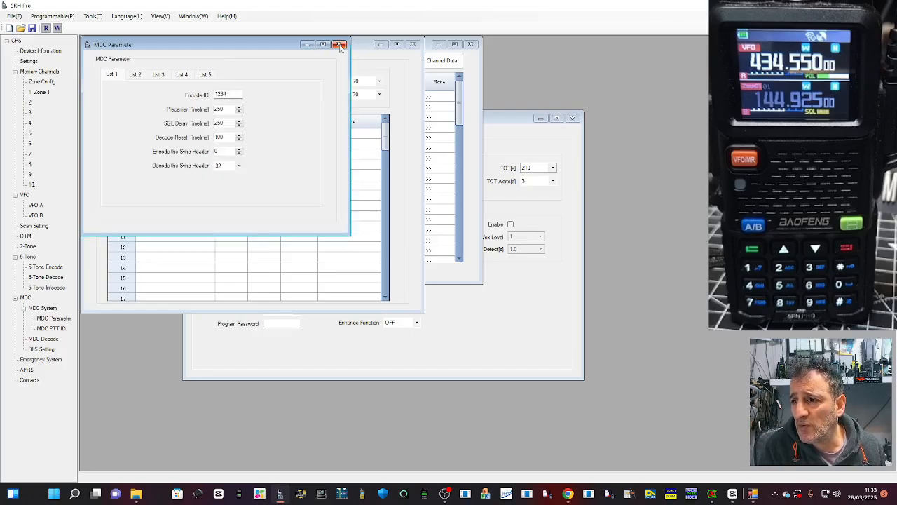
{"action": "left_click", "coordinate": [339, 45]}
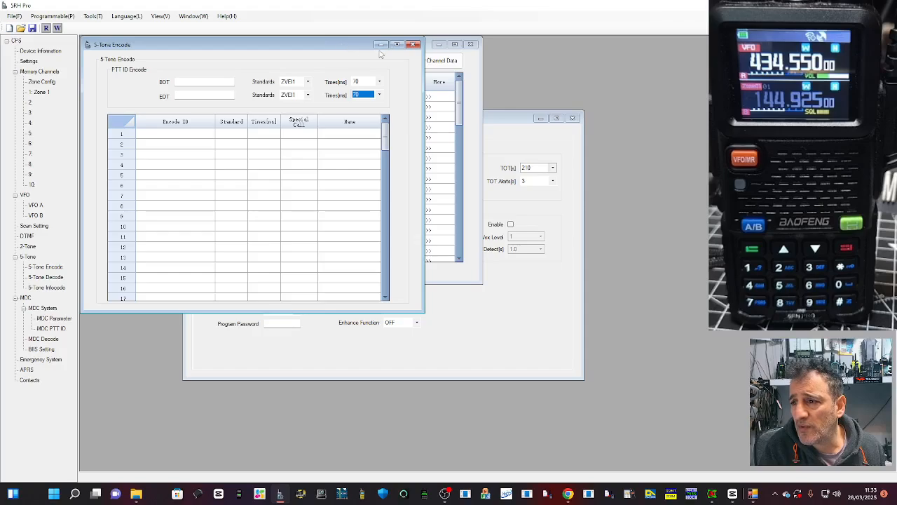
Step: Enter an Encode ID and a name in row 1 of the 5-Tone Encode table, and close the 5-Tone windows
{"action": "left_click", "coordinate": [183, 135]}
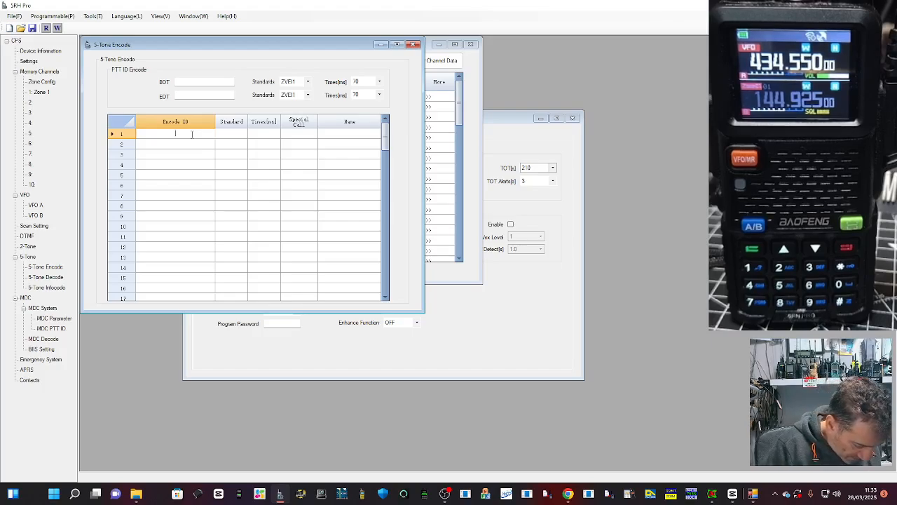
{"action": "type", "text": "13"}
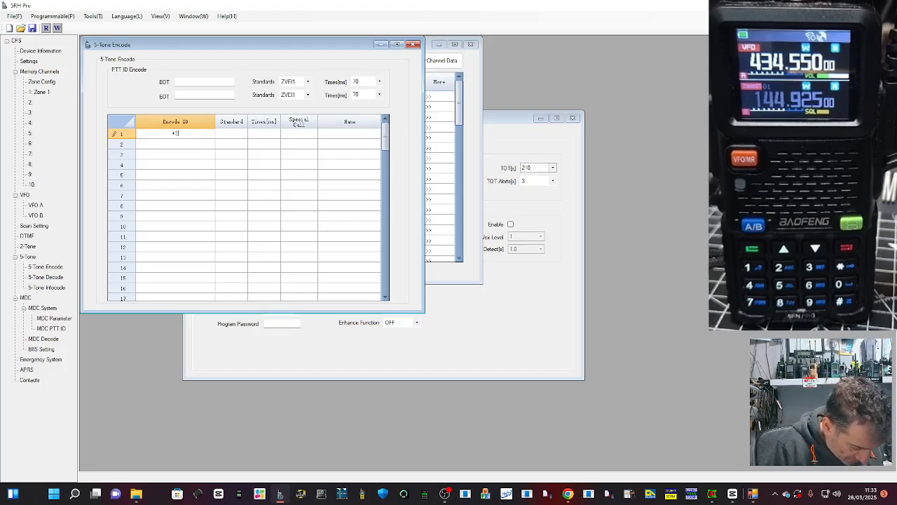
{"action": "type", "text": "41652"}
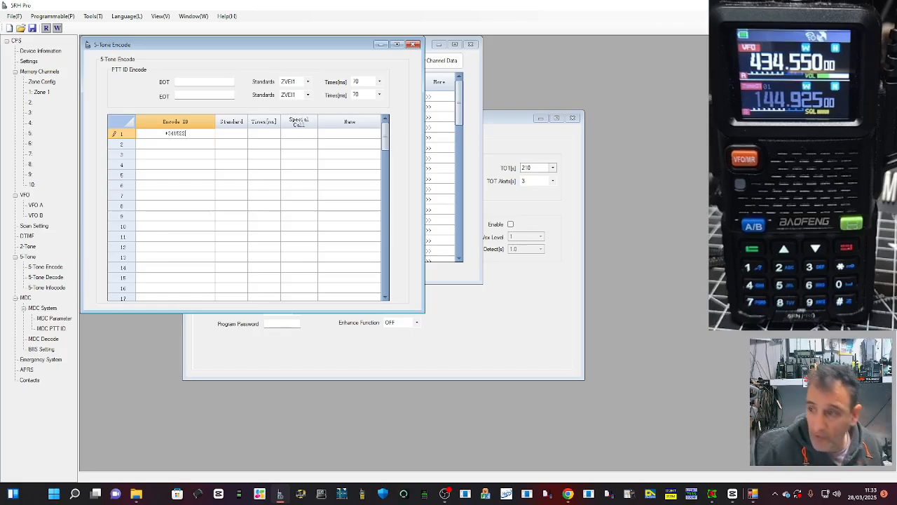
{"action": "left_click", "coordinate": [348, 134]}
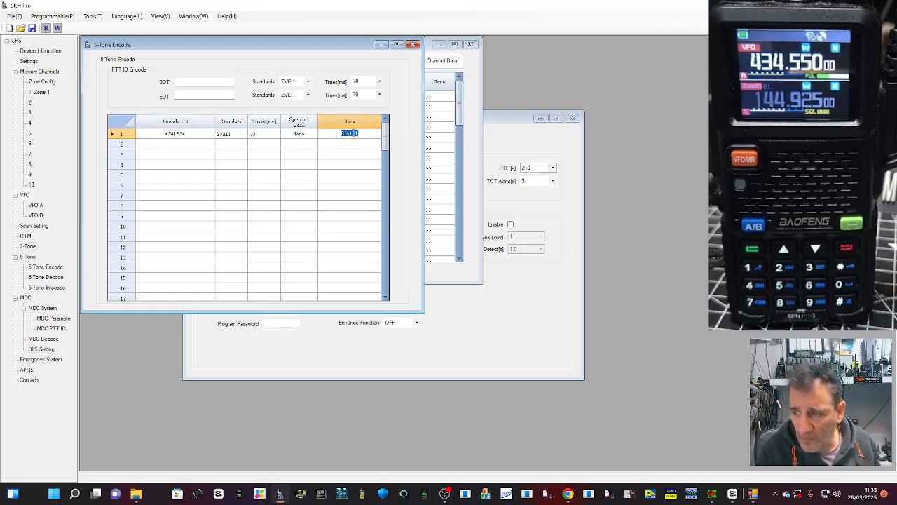
{"action": "type", "text": "K"}
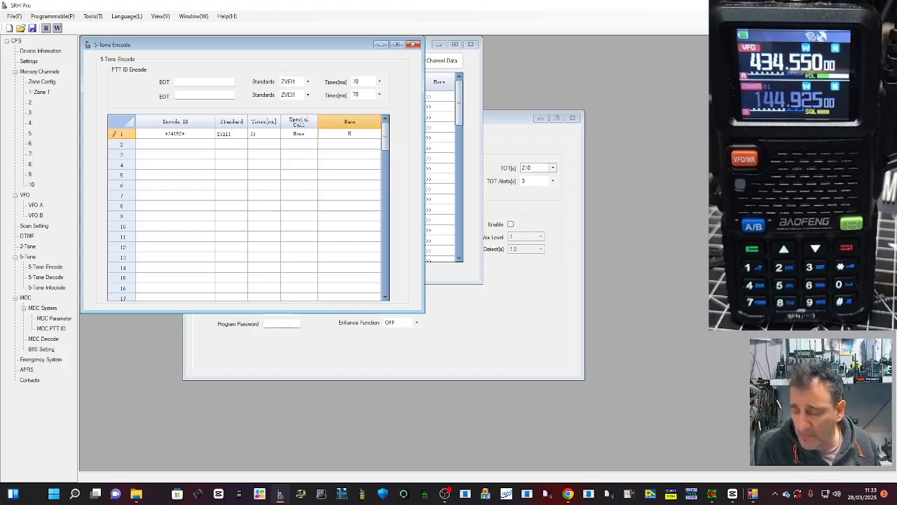
{"action": "type", "text": "KKKKK"}
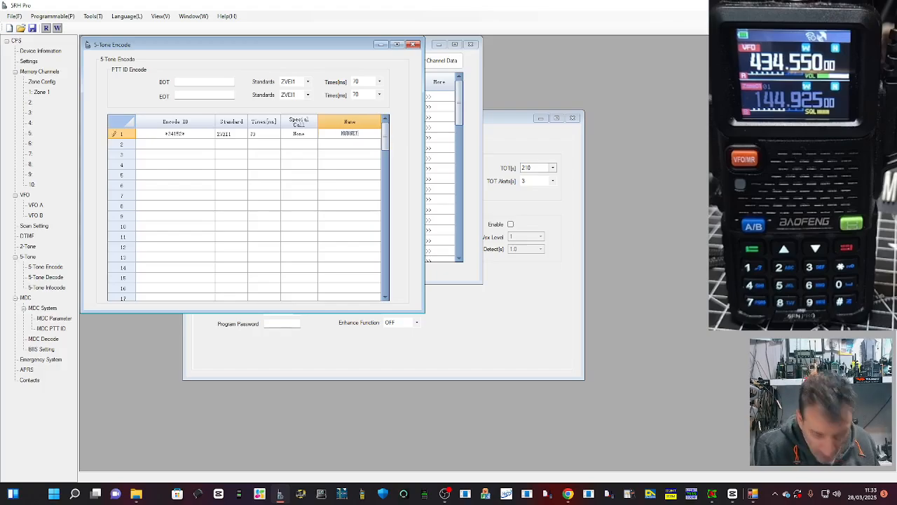
{"action": "left_click", "coordinate": [414, 45]}
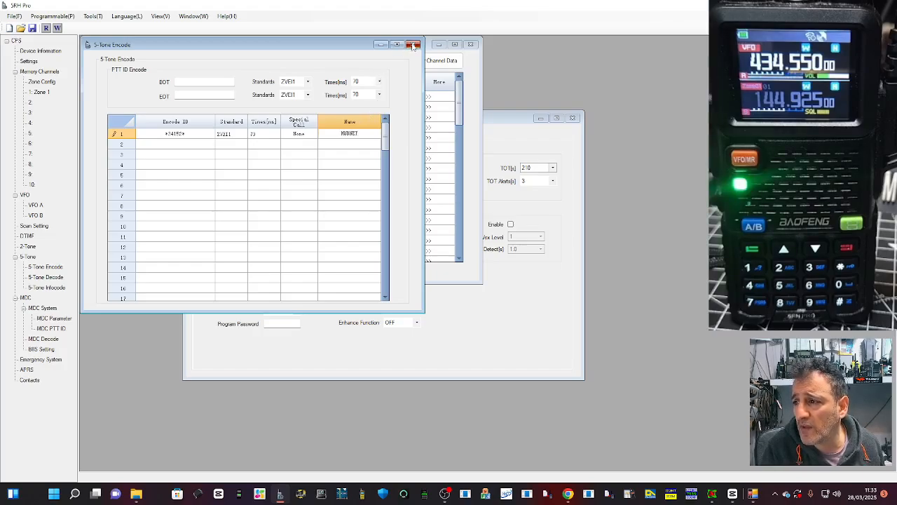
{"action": "left_click", "coordinate": [386, 46]}
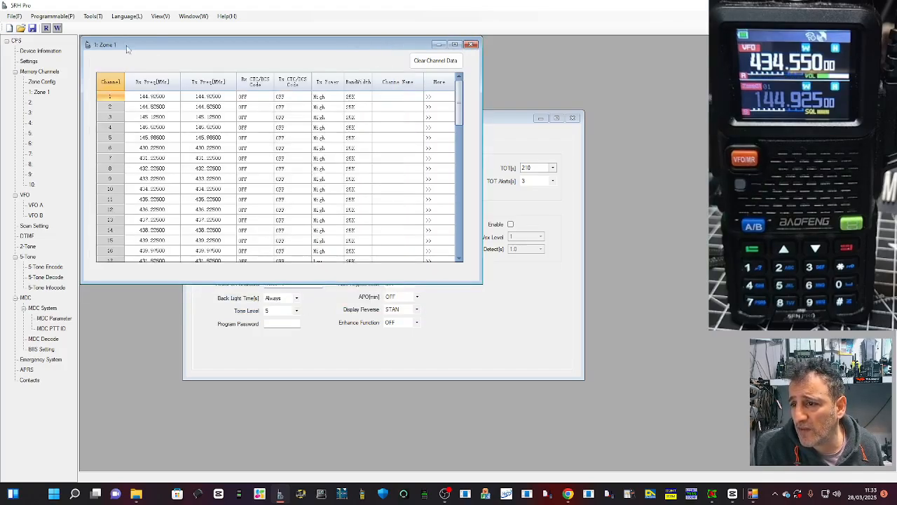
Step: Rename zone 1 as MY CHANNELS in the Zone Config table and close it
{"action": "double_click", "coordinate": [41, 82]}
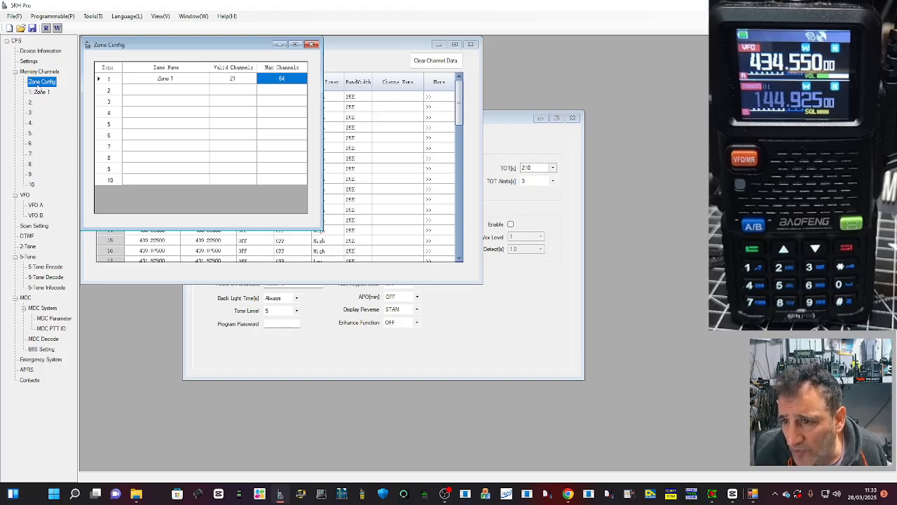
{"action": "double_click", "coordinate": [149, 79]}
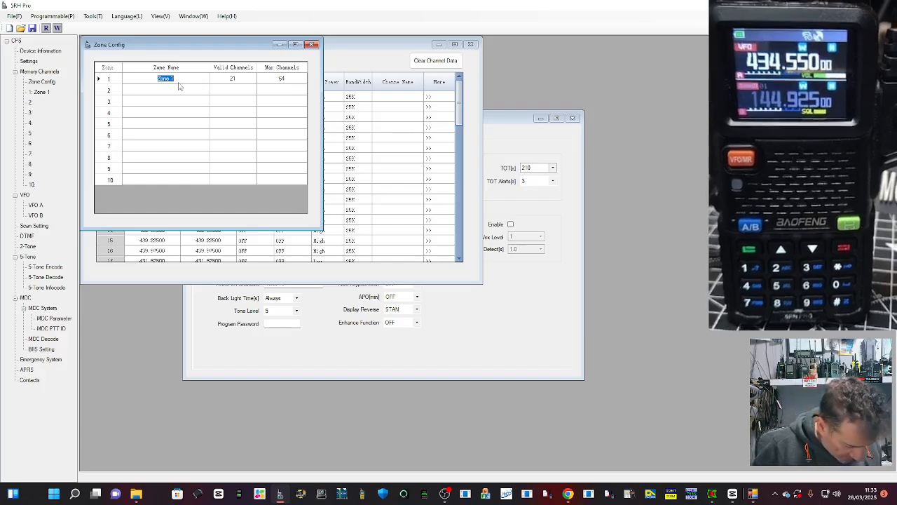
{"action": "type", "text": "M"}
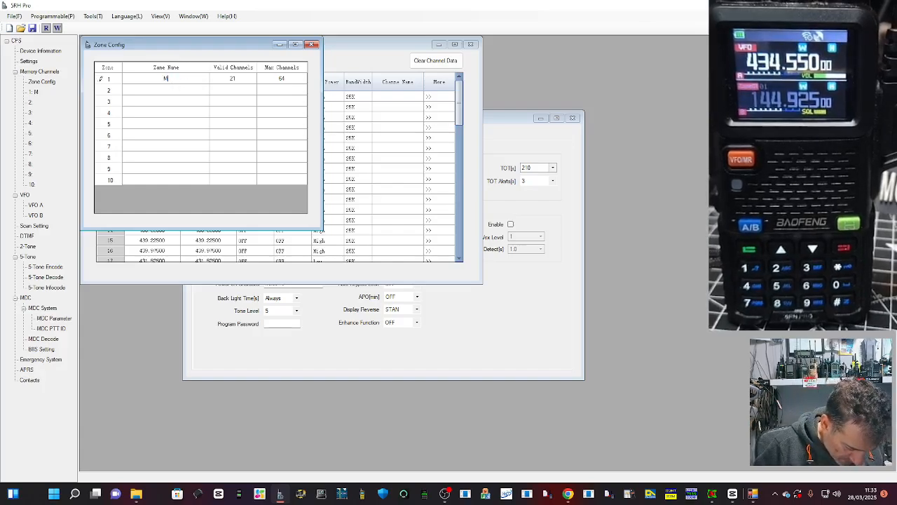
{"action": "type", "text": "Y CHANNELS"}
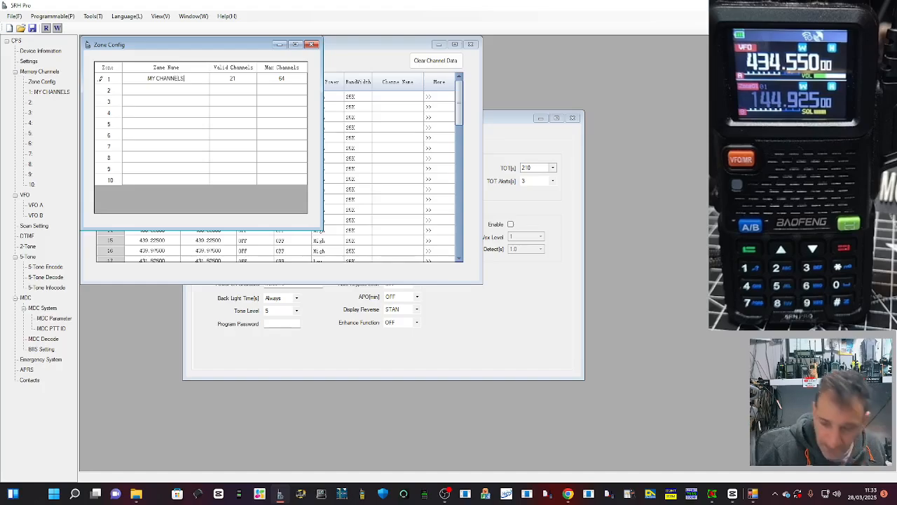
{"action": "left_click", "coordinate": [236, 80]}
{"action": "left_click", "coordinate": [273, 83]}
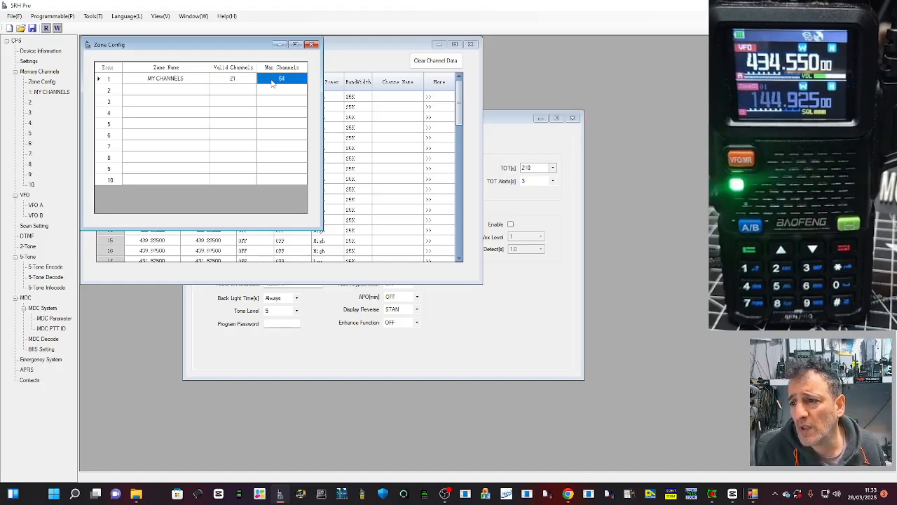
{"action": "left_click", "coordinate": [312, 44]}
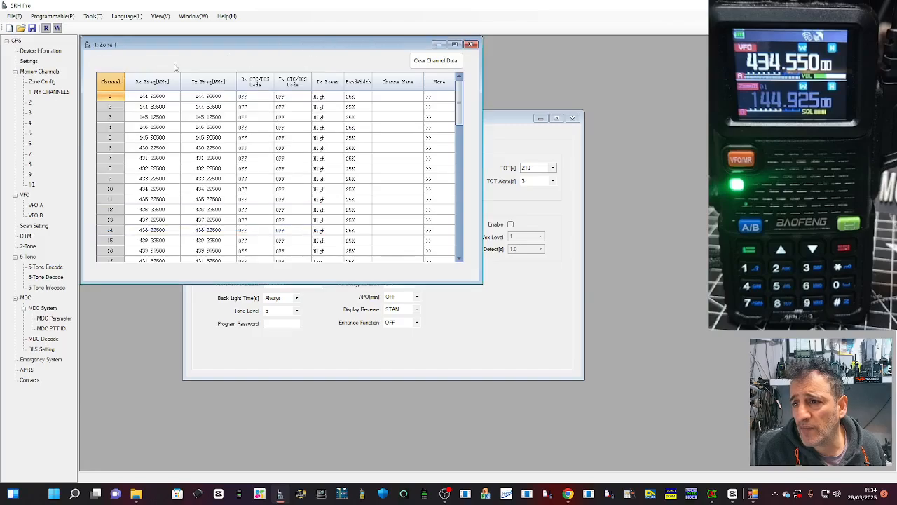
Step: Review the Zone Config table and the channel lists of the MY CHANNELS zone and zone 2
{"action": "left_click", "coordinate": [41, 83]}
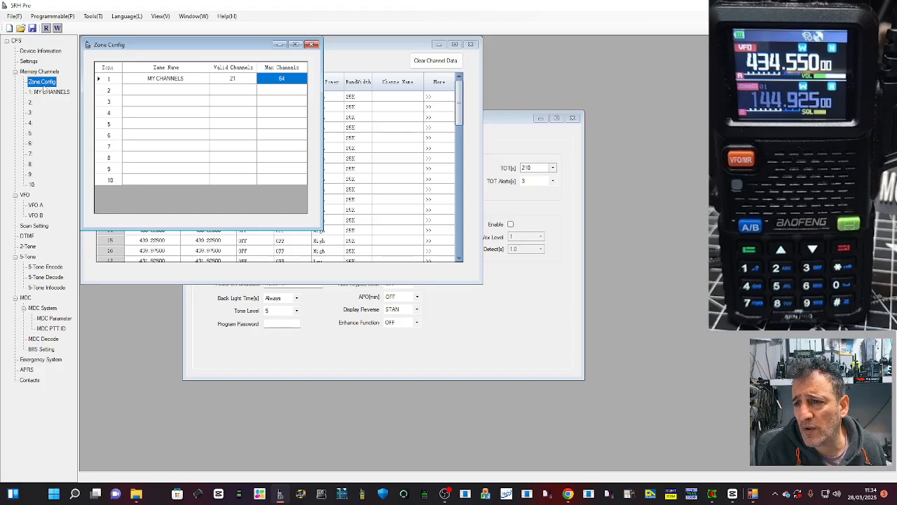
{"action": "left_click", "coordinate": [47, 92]}
{"action": "left_click", "coordinate": [42, 82]}
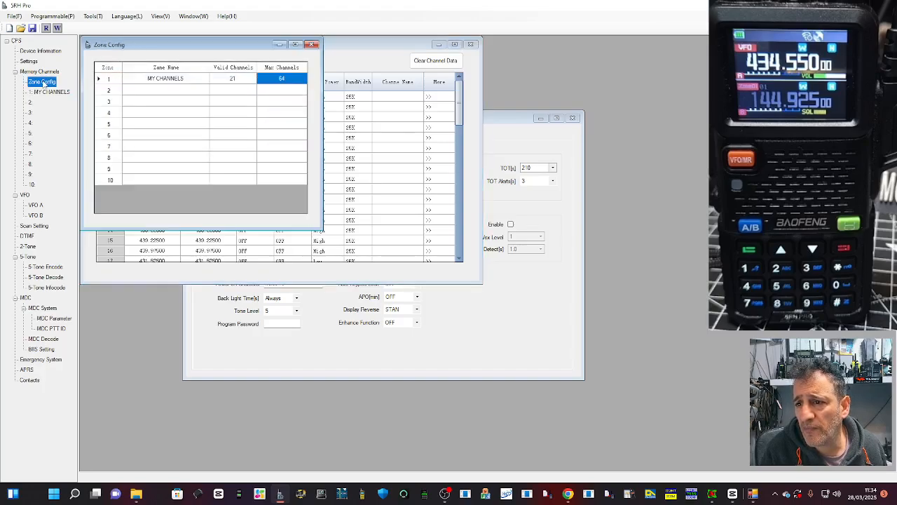
{"action": "left_click", "coordinate": [47, 94]}
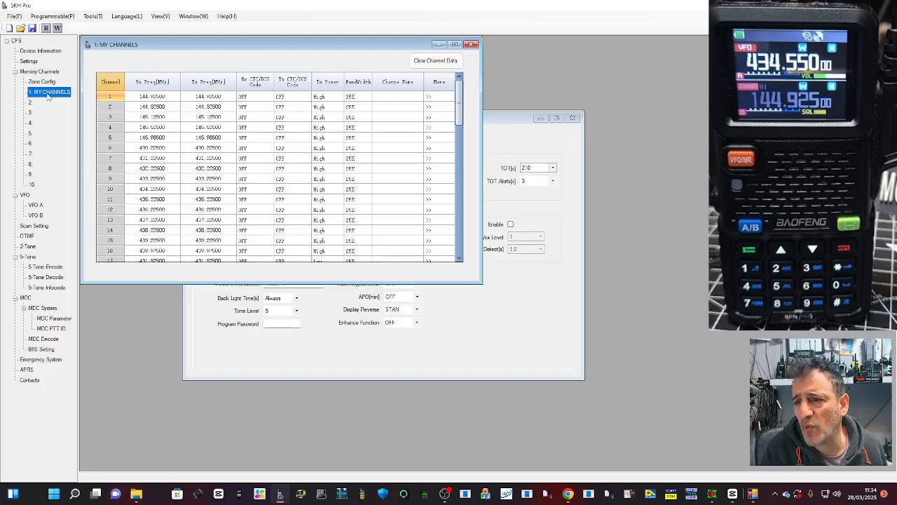
{"action": "left_click", "coordinate": [41, 104]}
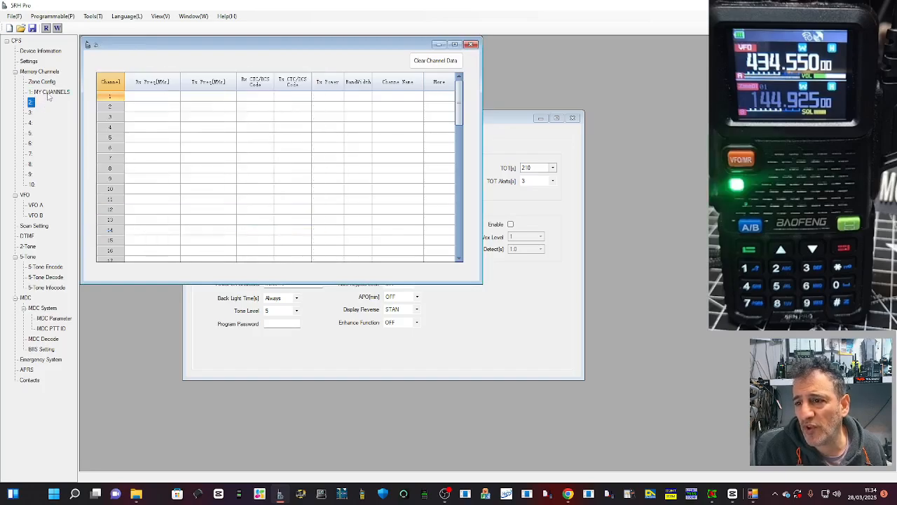
{"action": "left_click", "coordinate": [48, 93]}
{"action": "left_click", "coordinate": [48, 103]}
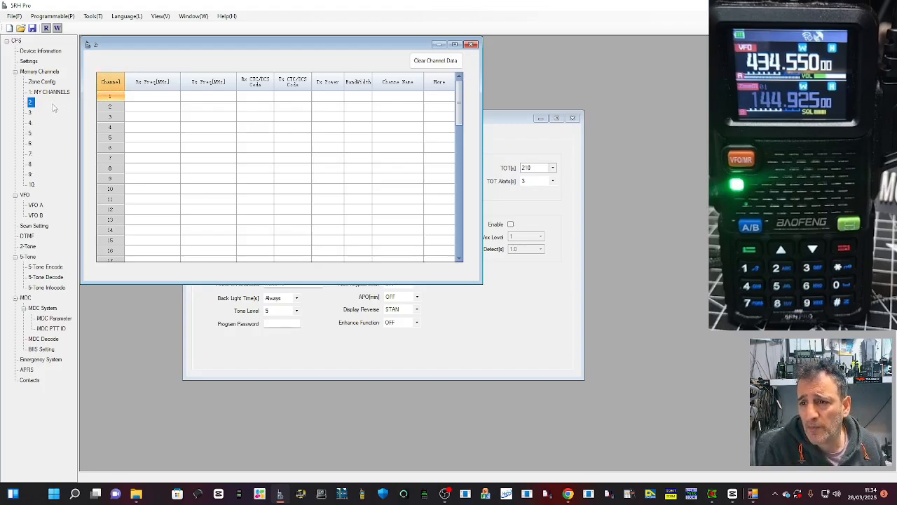
Step: Name zone 2 PMR and zone 3 AIRBAND in the Zone Config table
{"action": "left_click", "coordinate": [42, 83]}
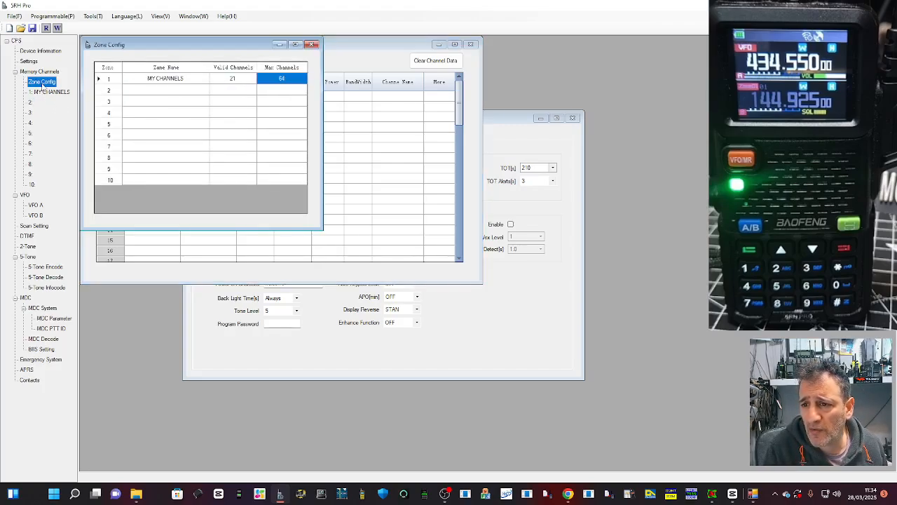
{"action": "left_click", "coordinate": [142, 90]}
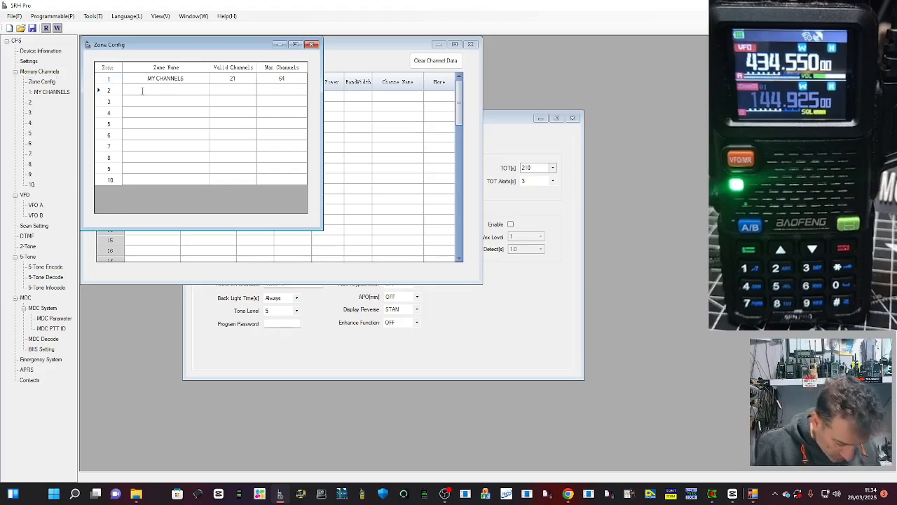
{"action": "type", "text": "PMR"}
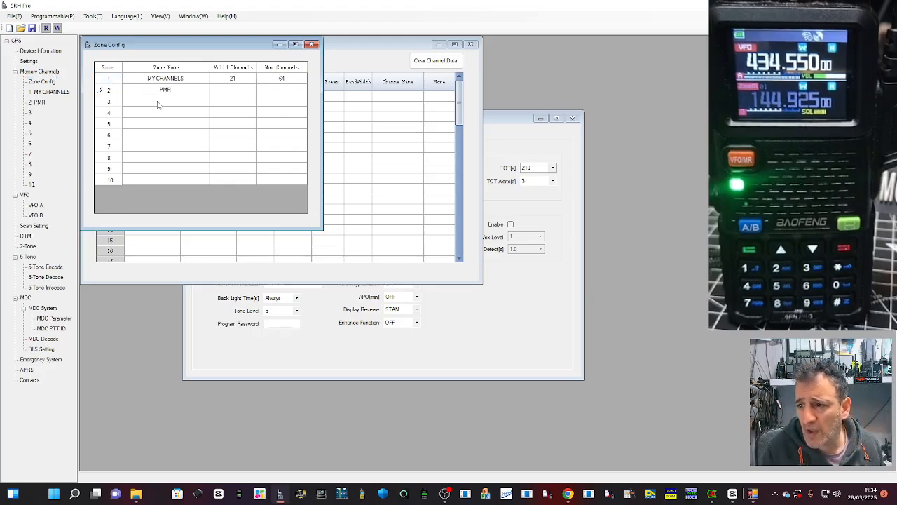
{"action": "left_click", "coordinate": [157, 104]}
{"action": "type", "text": "AIR"}
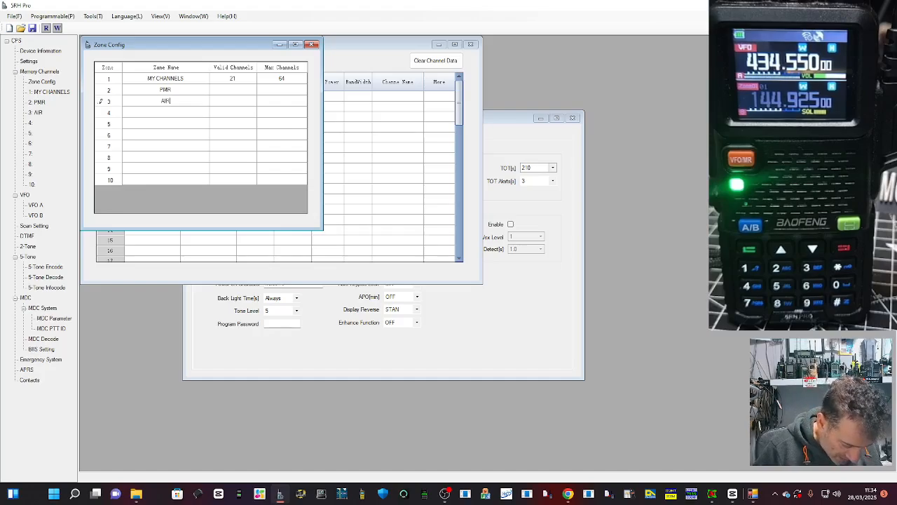
{"action": "type", "text": "BAND"}
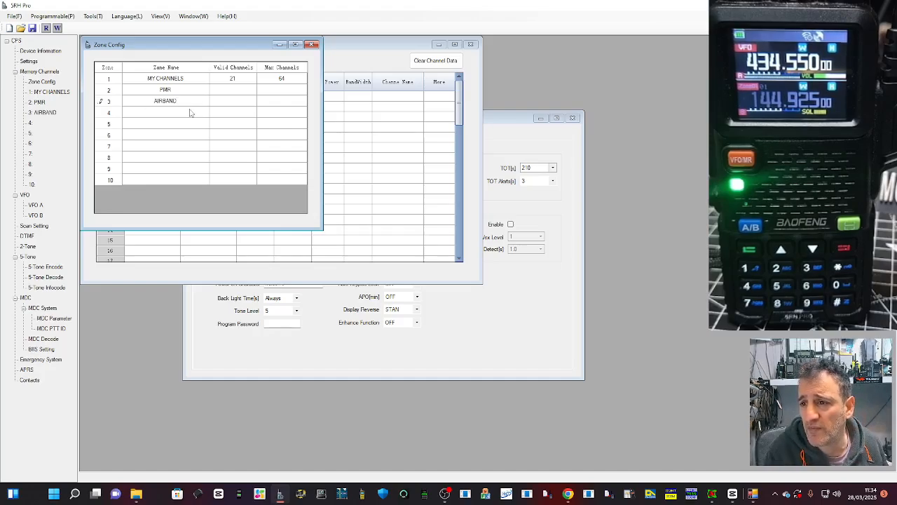
{"action": "type", "text": "REOEATERS"}
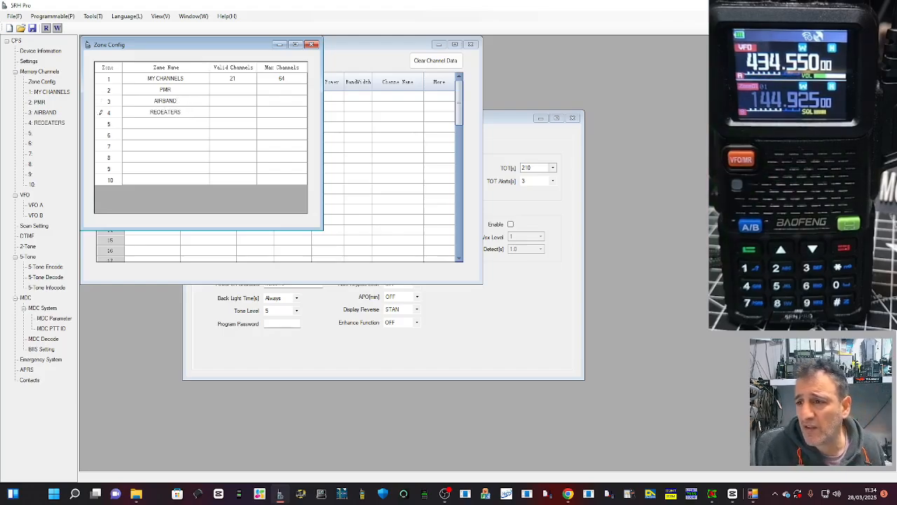
Step: Name zone 4 REPEATERS in the Zone Config table and close it
{"action": "left_click", "coordinate": [162, 111]}
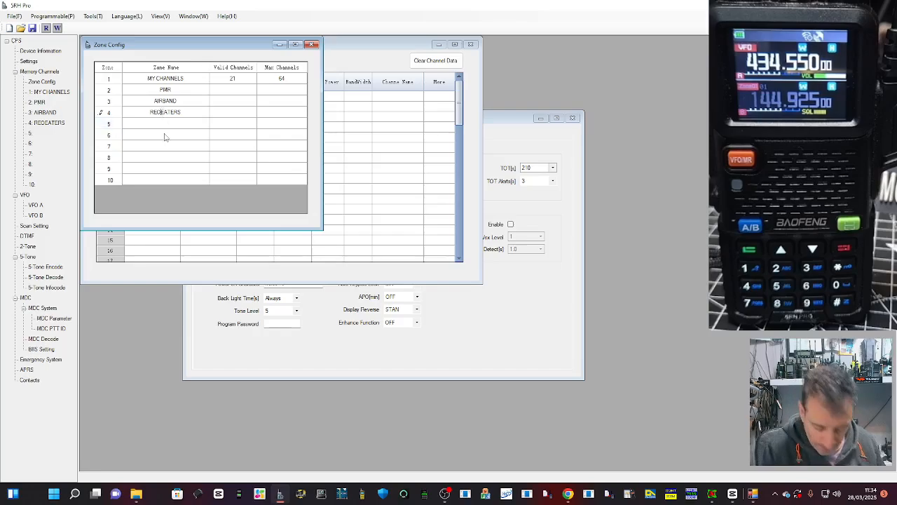
{"action": "key", "text": "BackSpace"}
{"action": "type", "text": "P"}
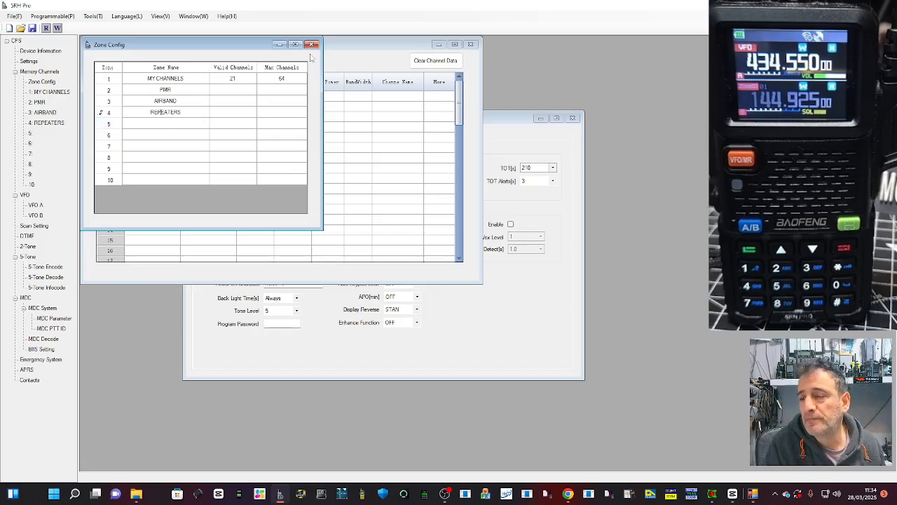
{"action": "left_click", "coordinate": [312, 45]}
Step: Try to enter 133.850 MHz as the receive frequency of channel 1 in the AIRBAND zone
{"action": "left_click", "coordinate": [37, 92]}
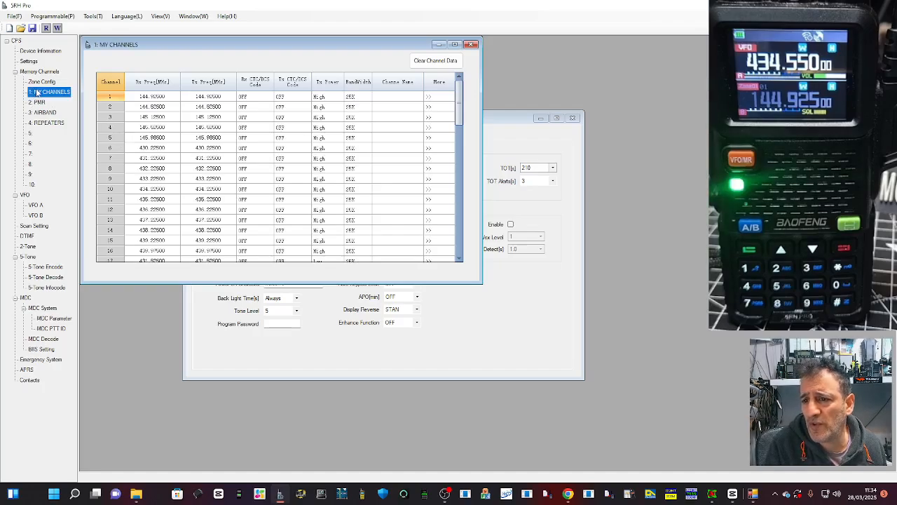
{"action": "left_click", "coordinate": [44, 112]}
{"action": "left_click", "coordinate": [140, 95]}
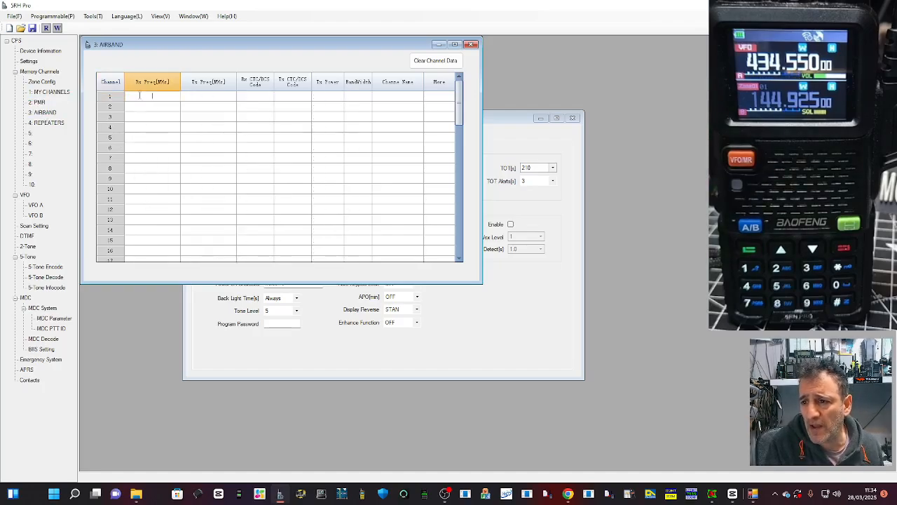
{"action": "type", "text": "133"}
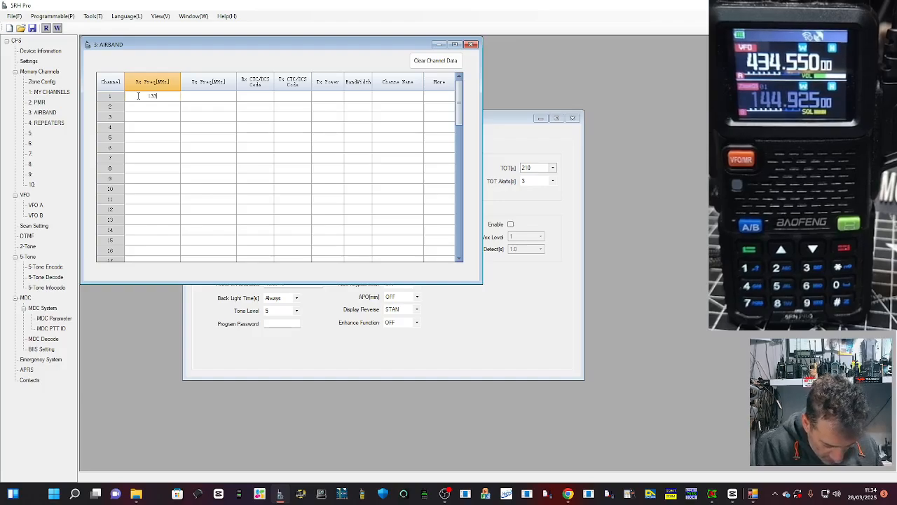
{"action": "type", "text": ".85"}
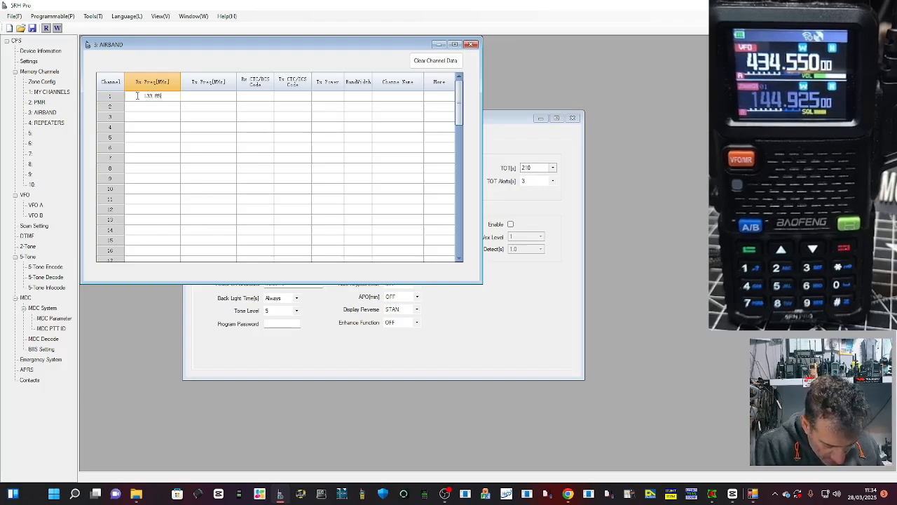
{"action": "type", "text": "0"}
{"action": "left_click", "coordinate": [139, 106]}
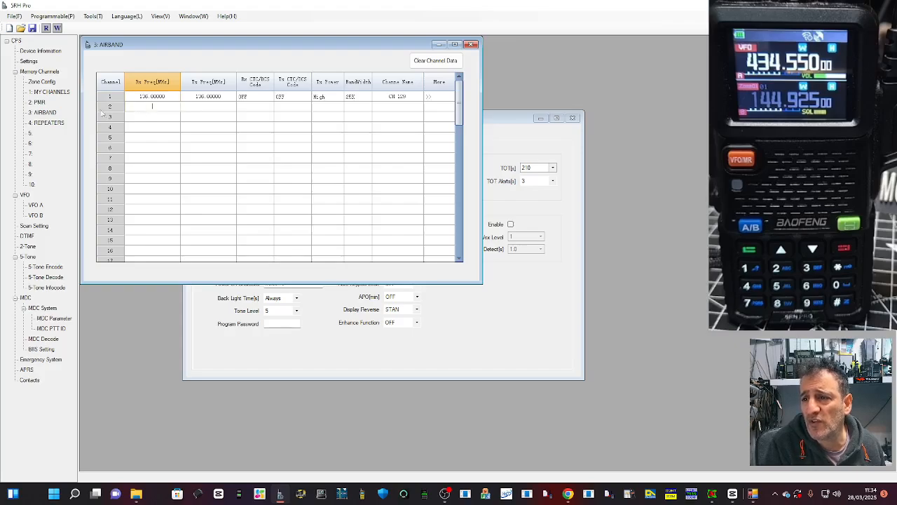
Step: Try again to enter 133 MHz as AIRBAND channel 1's receive frequency, and close the zone's channel list
{"action": "left_click", "coordinate": [146, 99]}
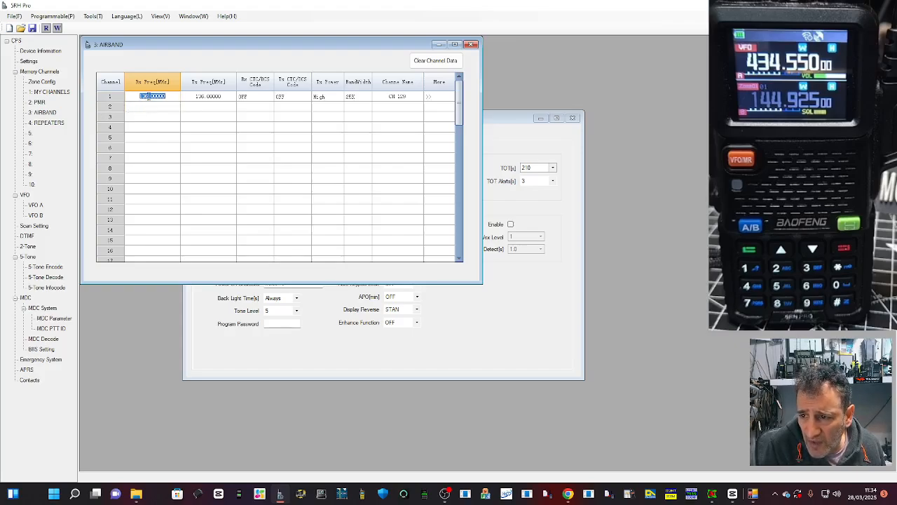
{"action": "left_click", "coordinate": [145, 97]}
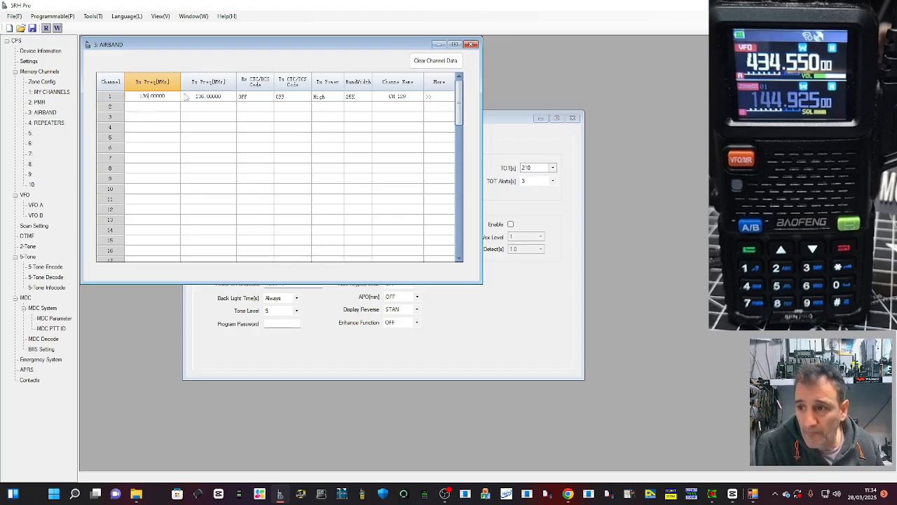
{"action": "double_click", "coordinate": [173, 95]}
{"action": "type", "text": "133.850"}
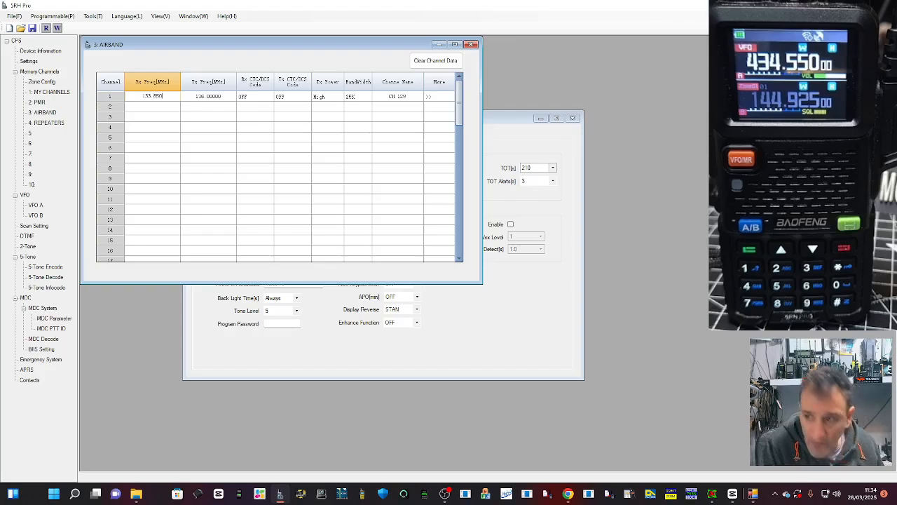
{"action": "left_click", "coordinate": [167, 106]}
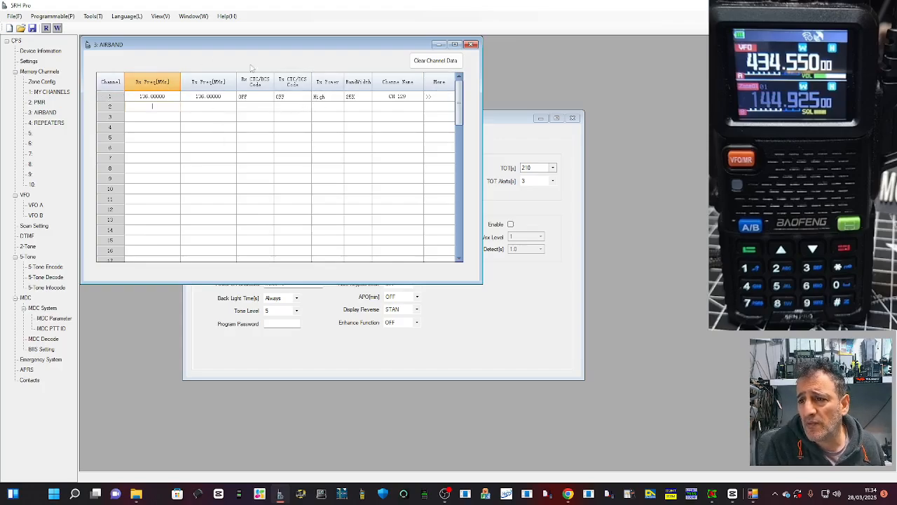
{"action": "left_click", "coordinate": [473, 45]}
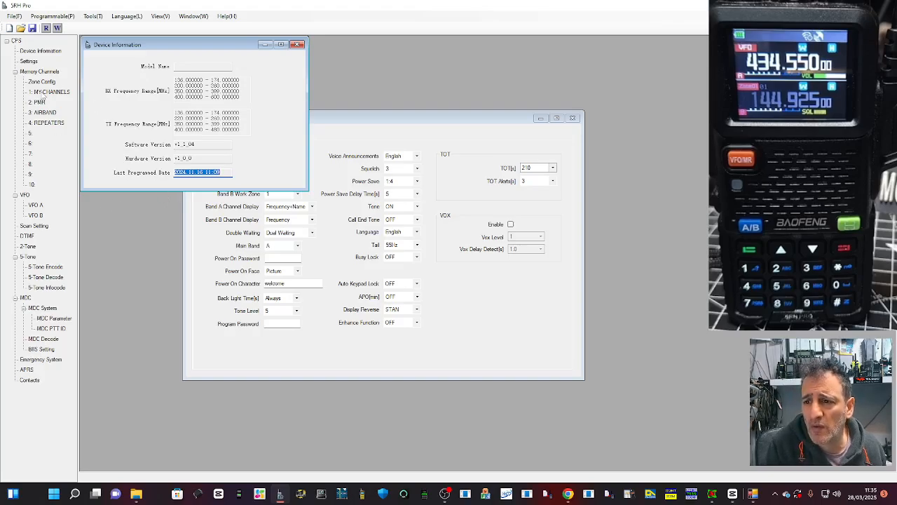
Step: Set the receive frequency of channel 1 in the MY CHANNELS zone to 434.550 MHz
{"action": "left_click", "coordinate": [43, 93]}
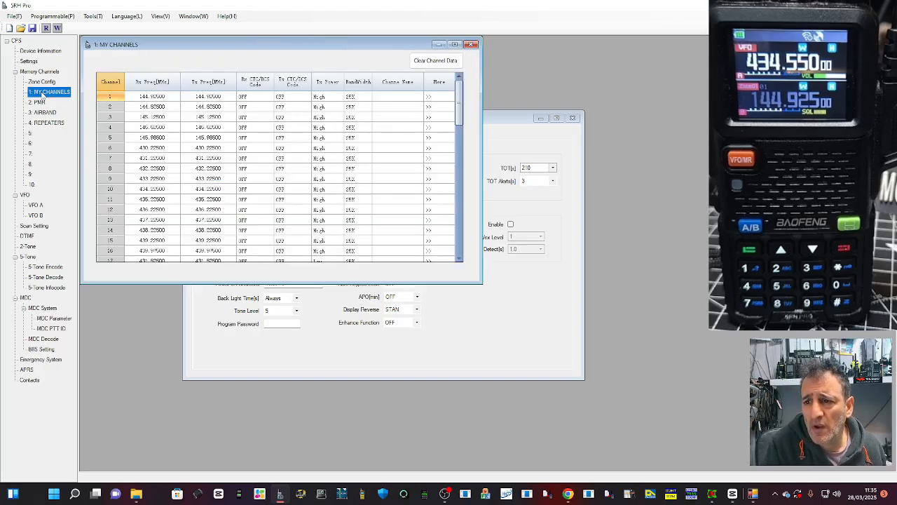
{"action": "left_click", "coordinate": [152, 98]}
{"action": "left_click", "coordinate": [145, 96]}
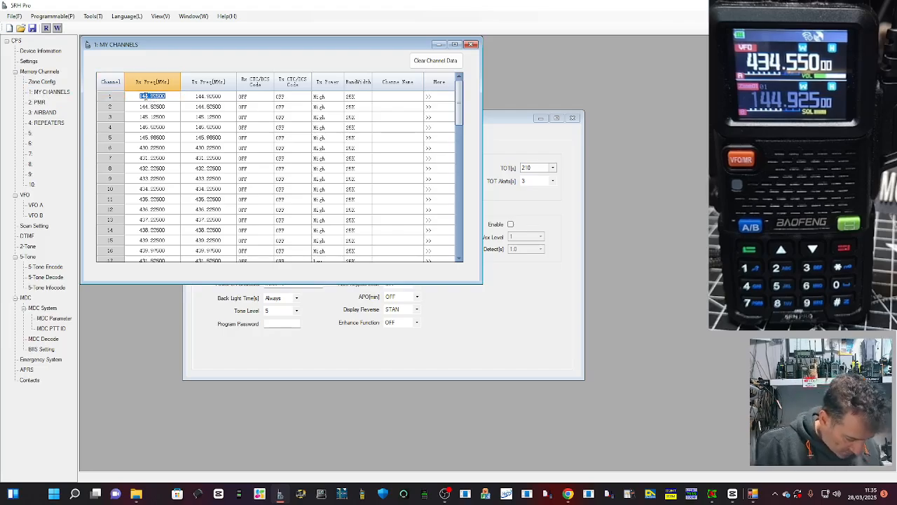
{"action": "type", "text": "434.55"}
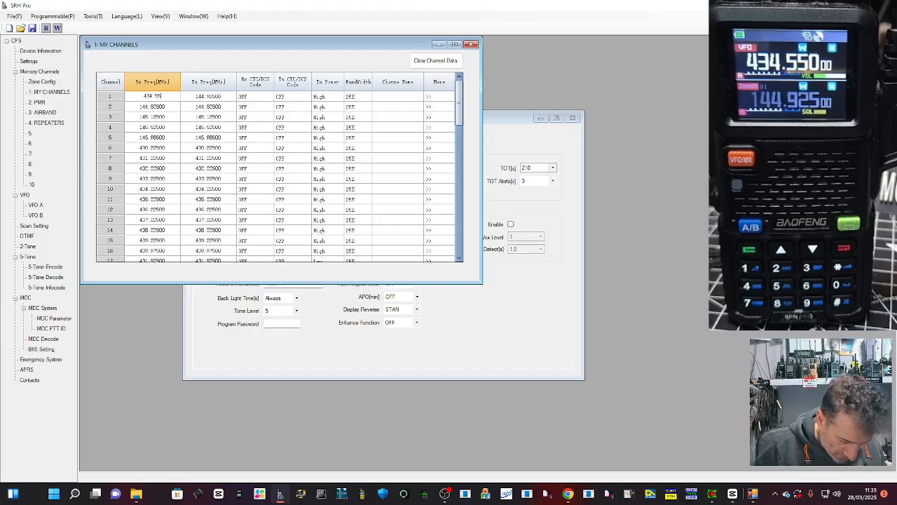
{"action": "type", "text": "0"}
{"action": "left_click", "coordinate": [206, 100]}
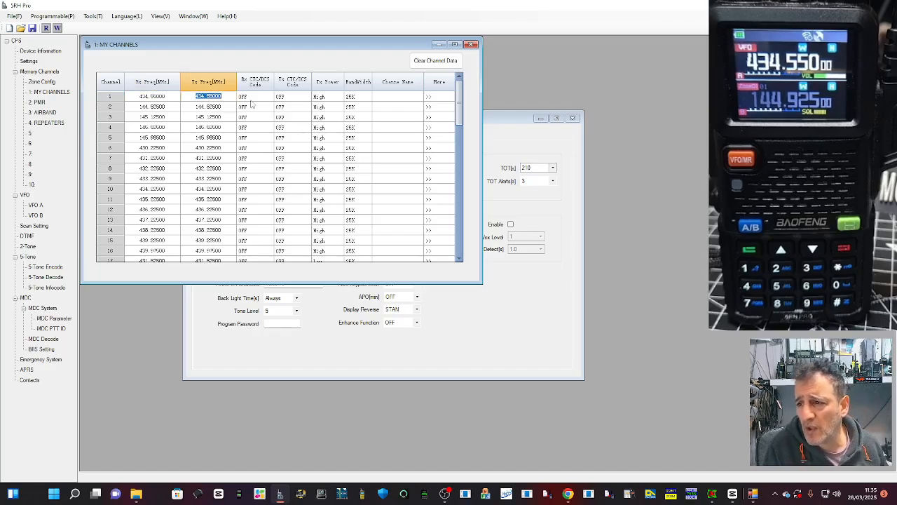
Step: Set channel 1's transmit CTC/DCS code to 77.0 and its transmit power to Low
{"action": "left_click", "coordinate": [301, 98]}
{"action": "left_click", "coordinate": [306, 96]}
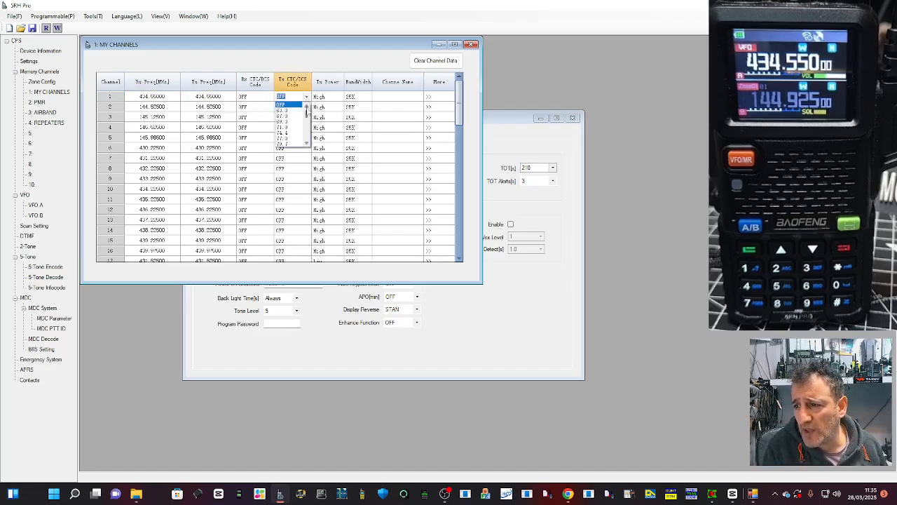
{"action": "left_click", "coordinate": [298, 138]}
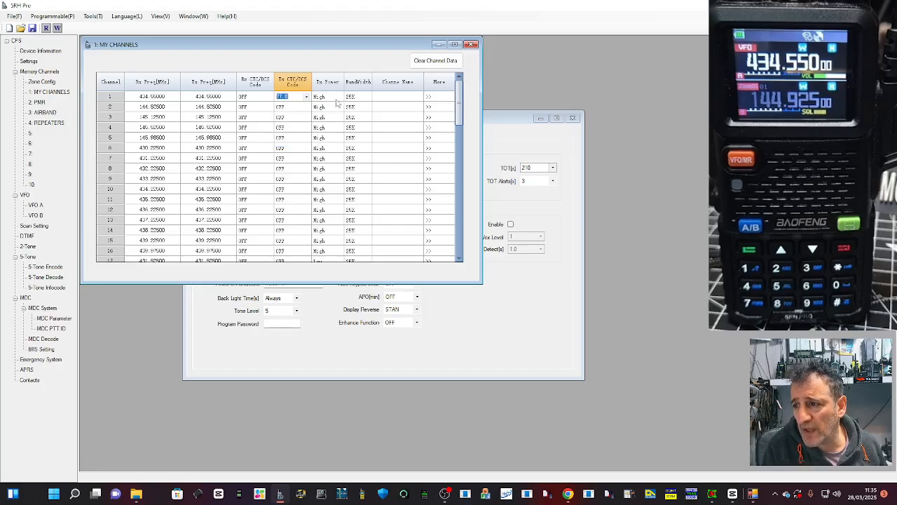
{"action": "left_click", "coordinate": [335, 99]}
{"action": "left_click", "coordinate": [339, 97]}
{"action": "left_click", "coordinate": [337, 108]}
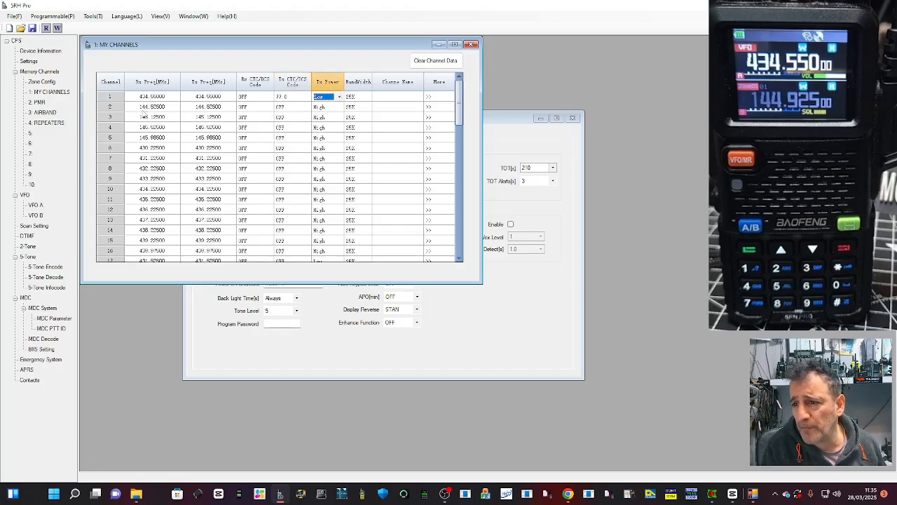
Step: Set channel 2's receive frequency to 145.600 MHz and its transmit frequency to 145.000 MHz
{"action": "left_click", "coordinate": [150, 106]}
{"action": "type", "text": "1"}
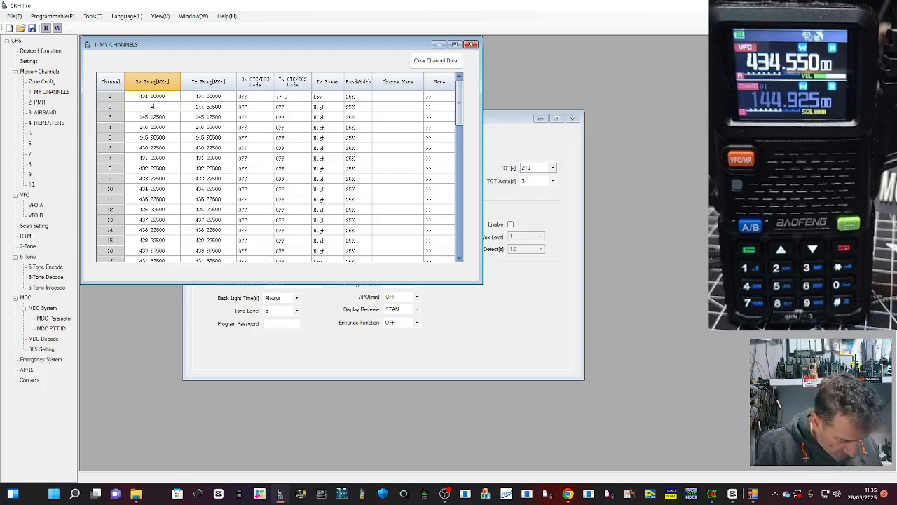
{"action": "type", "text": "45.600"}
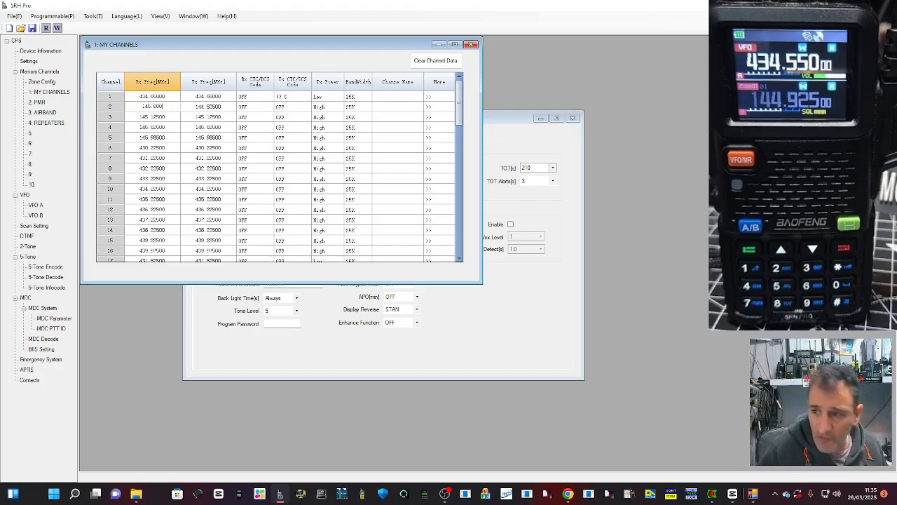
{"action": "left_click", "coordinate": [208, 107]}
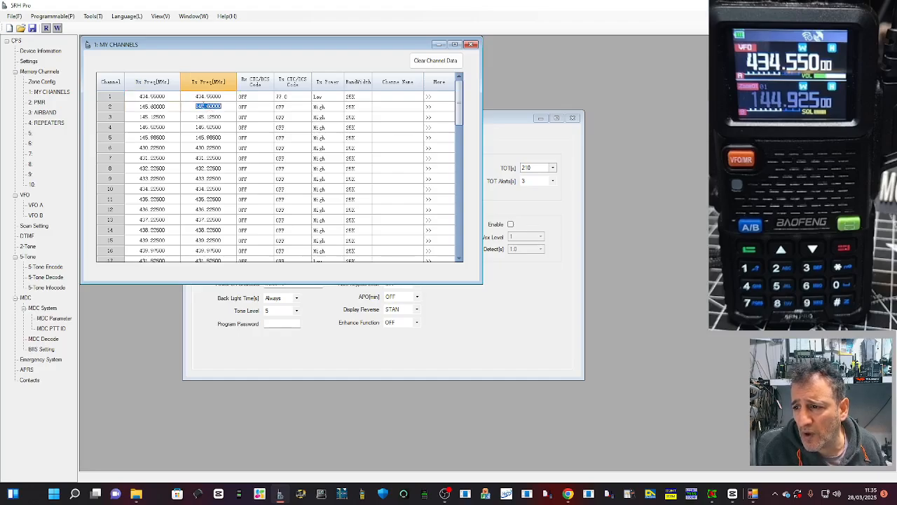
{"action": "left_click", "coordinate": [208, 106]}
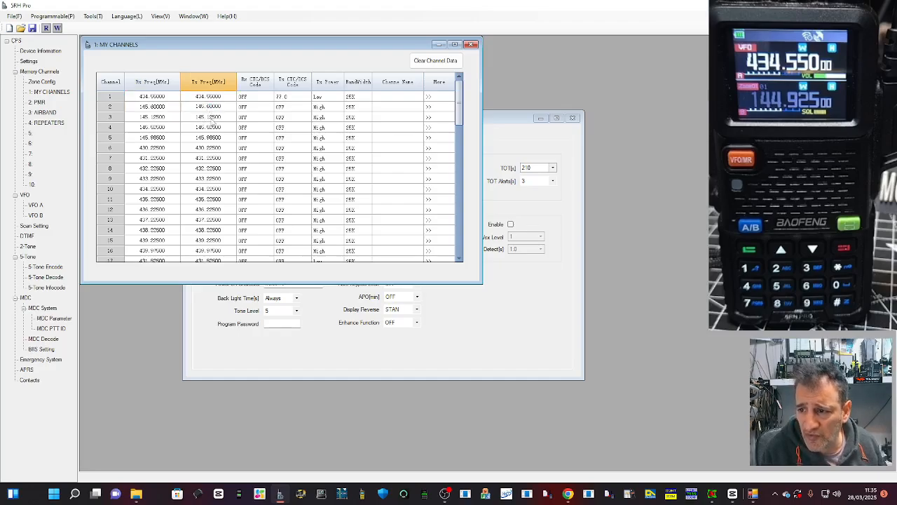
{"action": "key", "text": "BackSpace"}
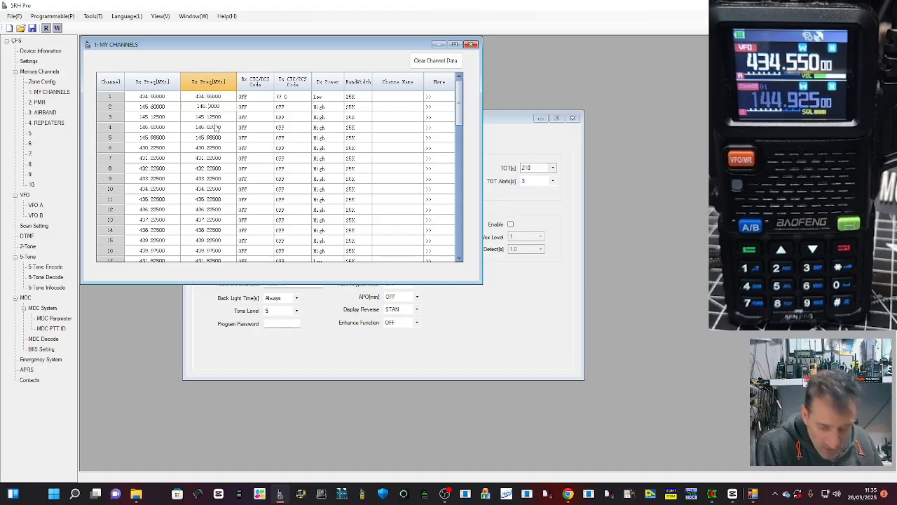
{"action": "type", "text": "00"}
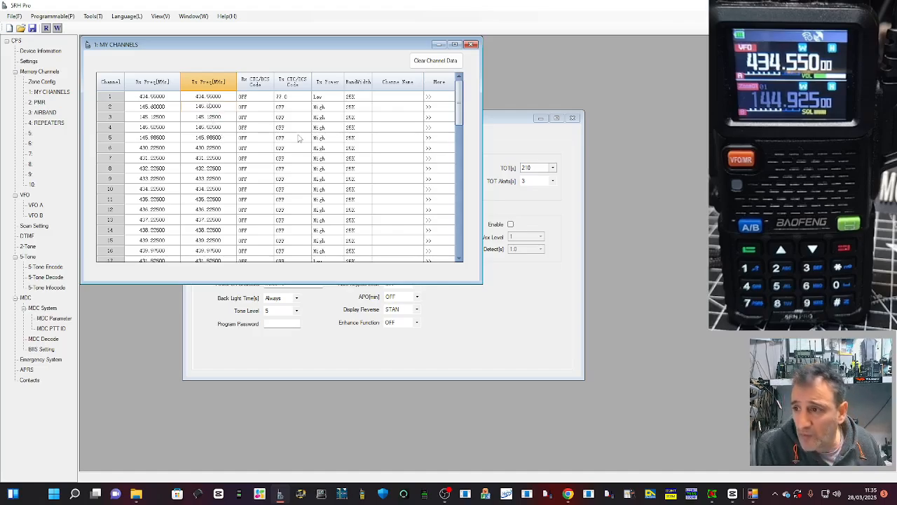
Step: Set channel 2's transmit CTC/DCS code to 94.8
{"action": "left_click", "coordinate": [309, 106]}
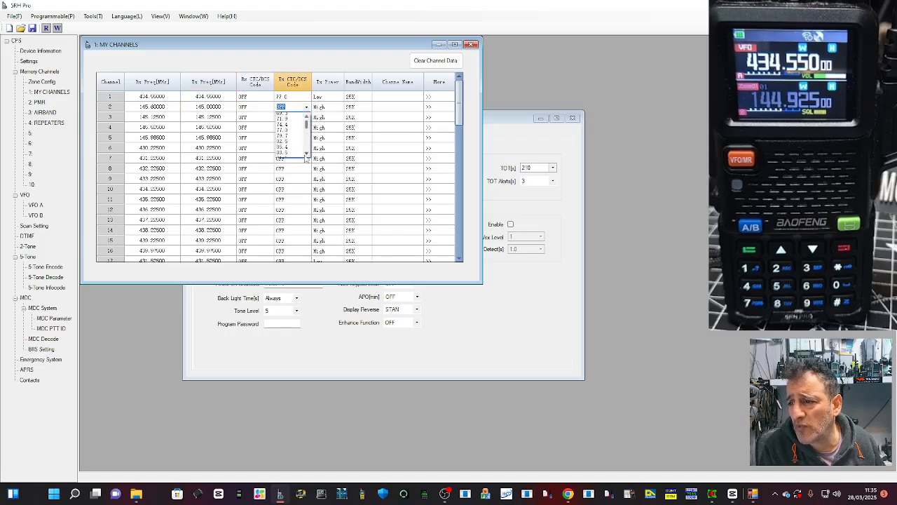
{"action": "left_click", "coordinate": [306, 154]}
{"action": "left_click", "coordinate": [293, 148]}
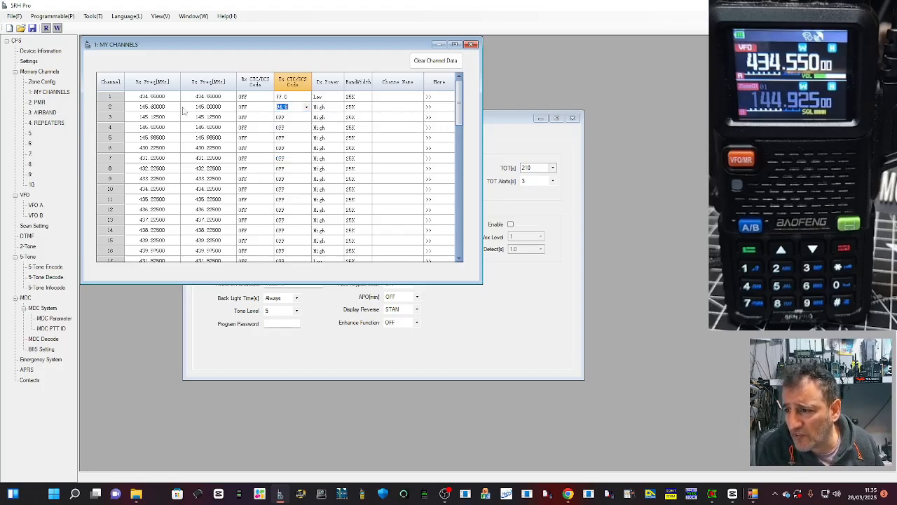
Step: Name channel 1 HUBNET and channel 2 GB3WR
{"action": "left_click", "coordinate": [394, 97]}
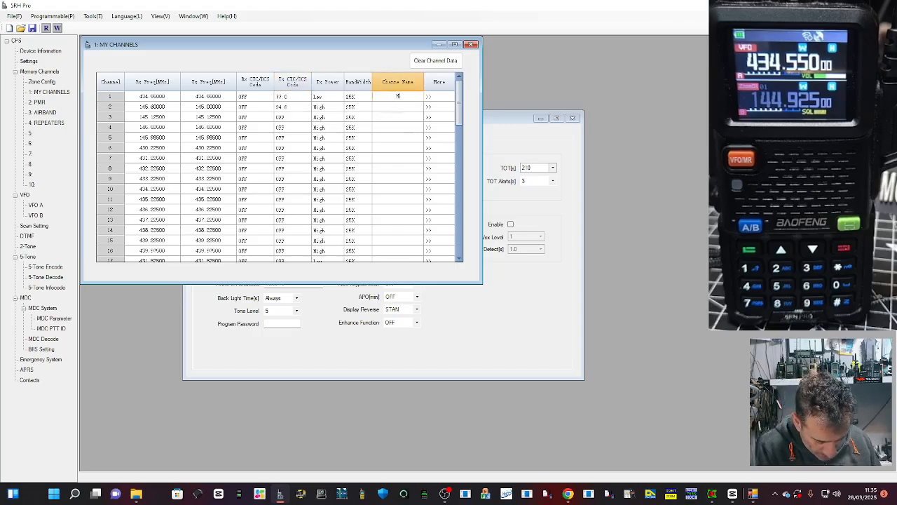
{"action": "type", "text": "HUBNET"}
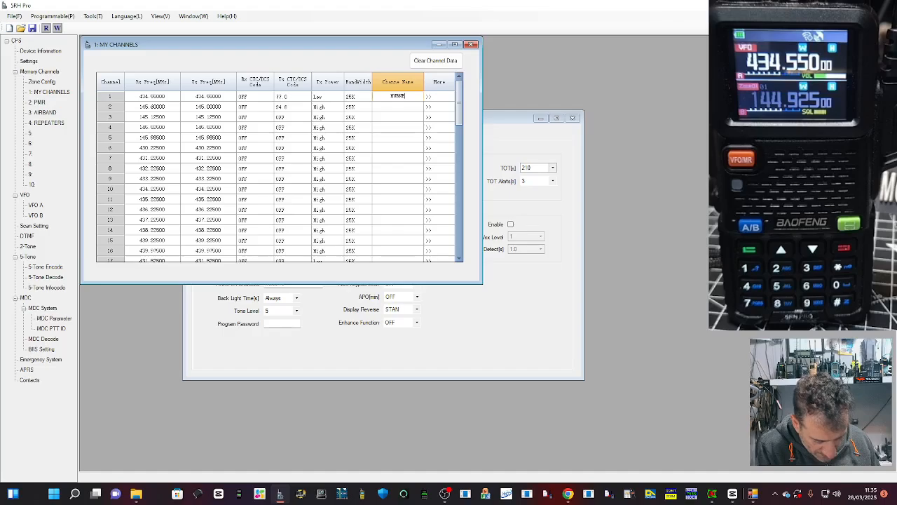
{"action": "left_click", "coordinate": [397, 107]}
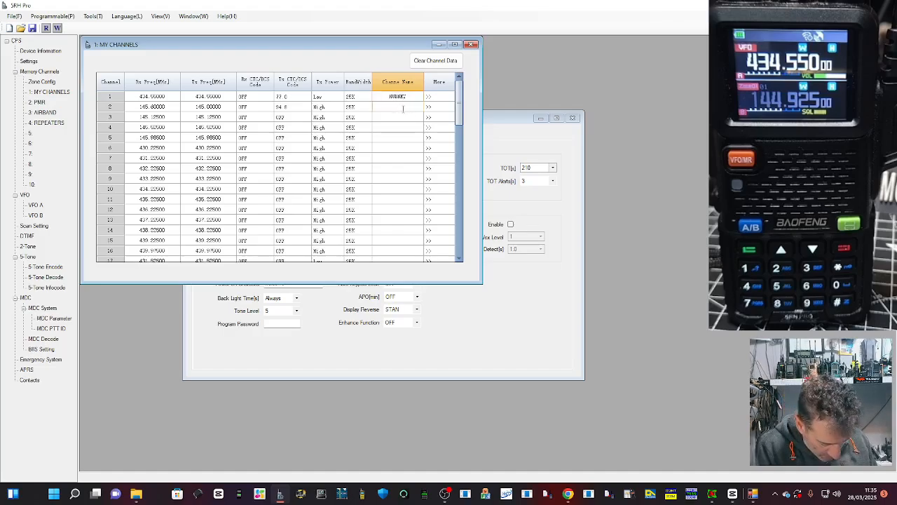
{"action": "type", "text": "GB"}
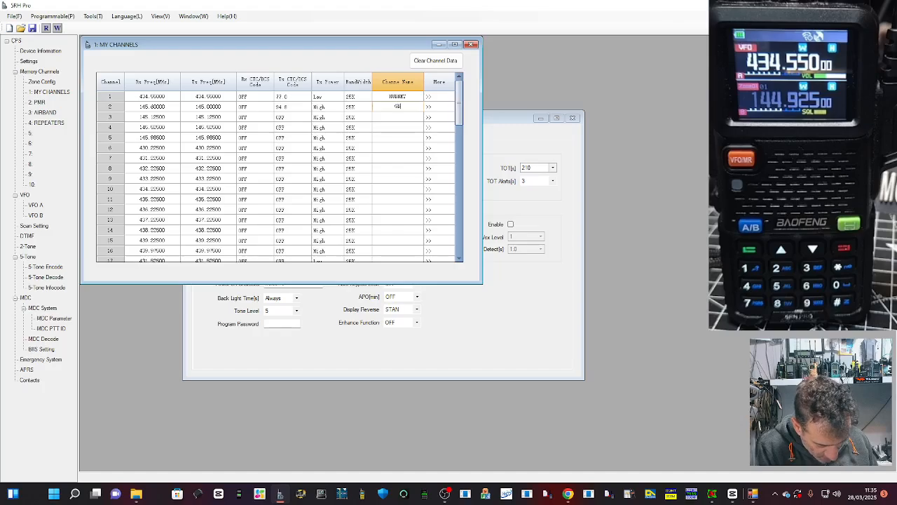
{"action": "type", "text": "3VR"}
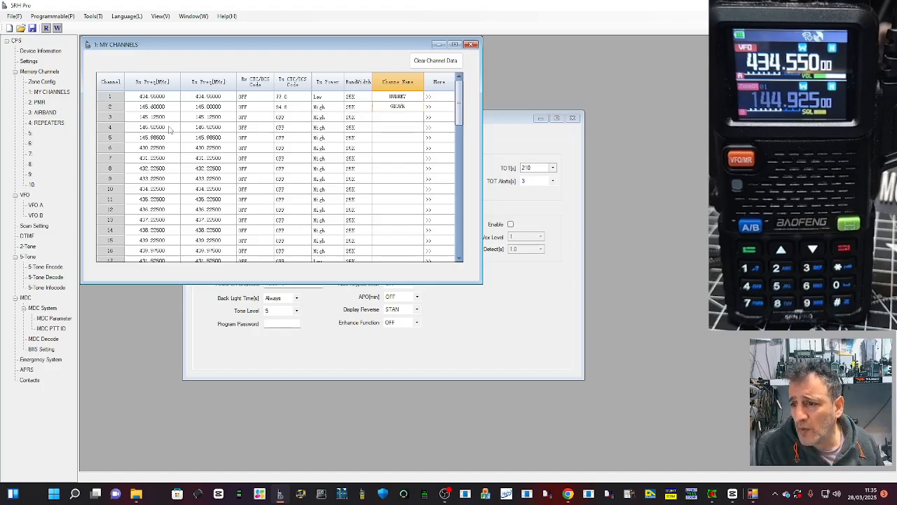
Step: Copy channel 2's receive frequency of 145.600 MHz into channel 3's receive frequency
{"action": "left_click", "coordinate": [144, 107]}
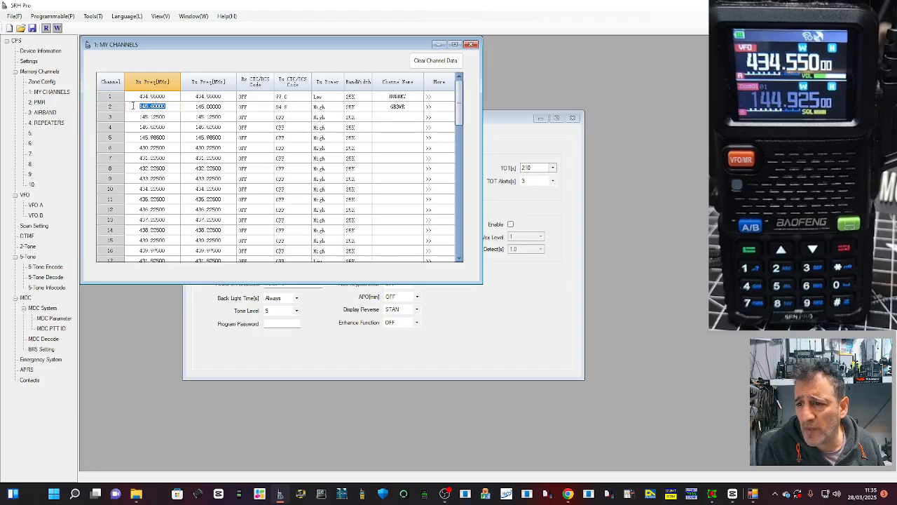
{"action": "right_click", "coordinate": [134, 106]}
{"action": "left_click", "coordinate": [155, 126]}
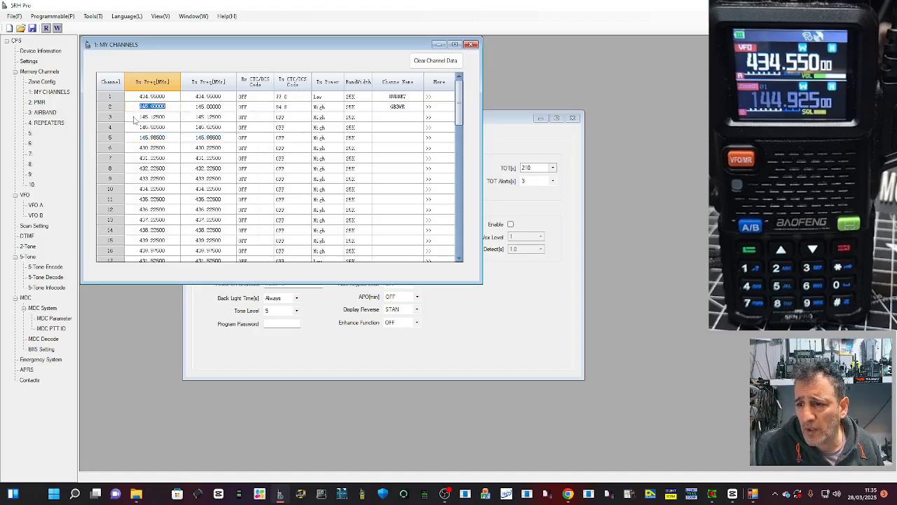
{"action": "left_click", "coordinate": [138, 117]}
{"action": "right_click", "coordinate": [140, 117]}
{"action": "left_click", "coordinate": [162, 160]}
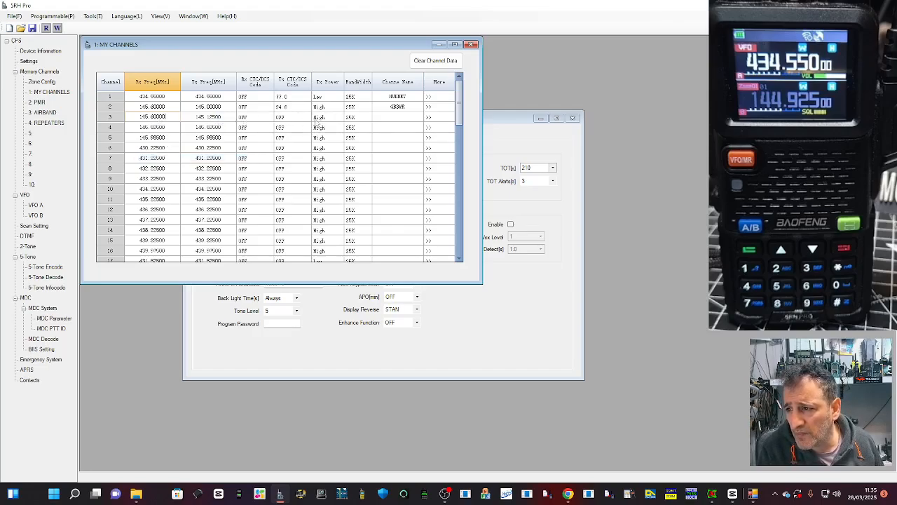
{"action": "left_click", "coordinate": [113, 120]}
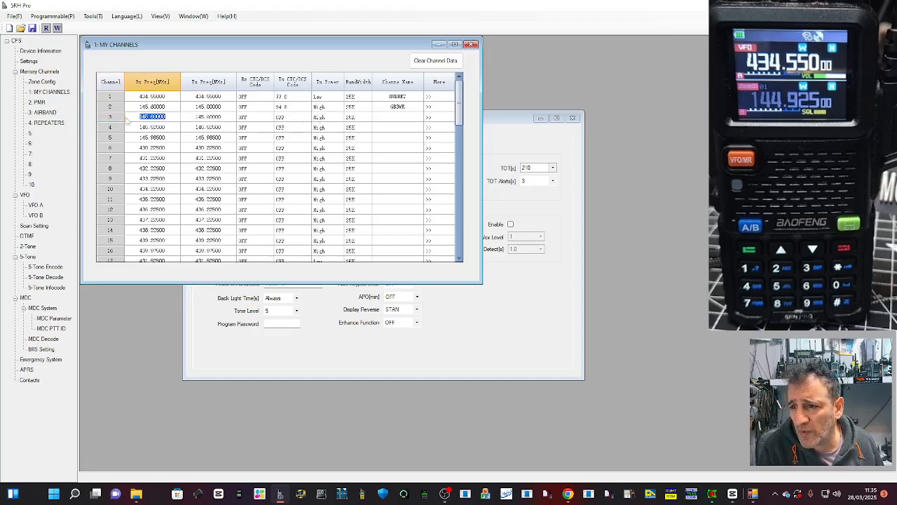
{"action": "left_click", "coordinate": [106, 109]}
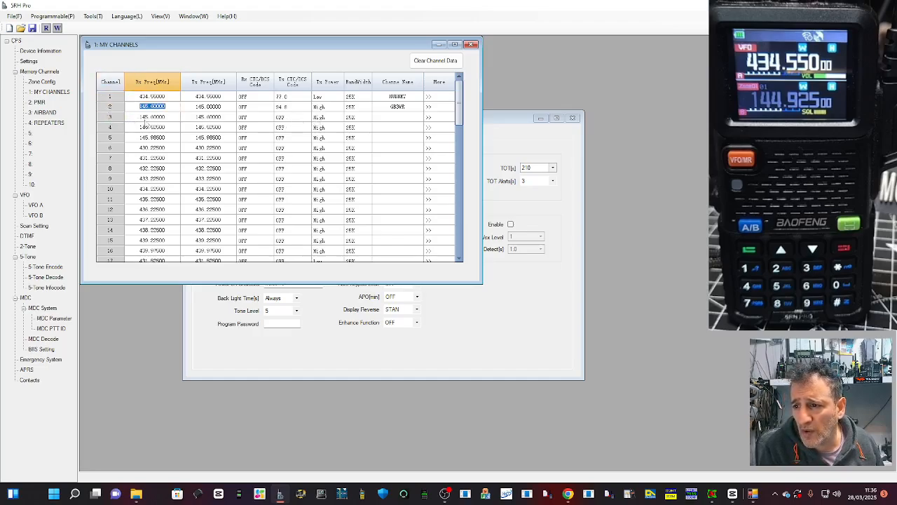
Step: Set channel 3's receive frequency to 145.750 MHz and its transmit frequency to 145.150 MHz
{"action": "left_click", "coordinate": [168, 118]}
{"action": "left_click", "coordinate": [169, 118]}
{"action": "double_click", "coordinate": [169, 118]}
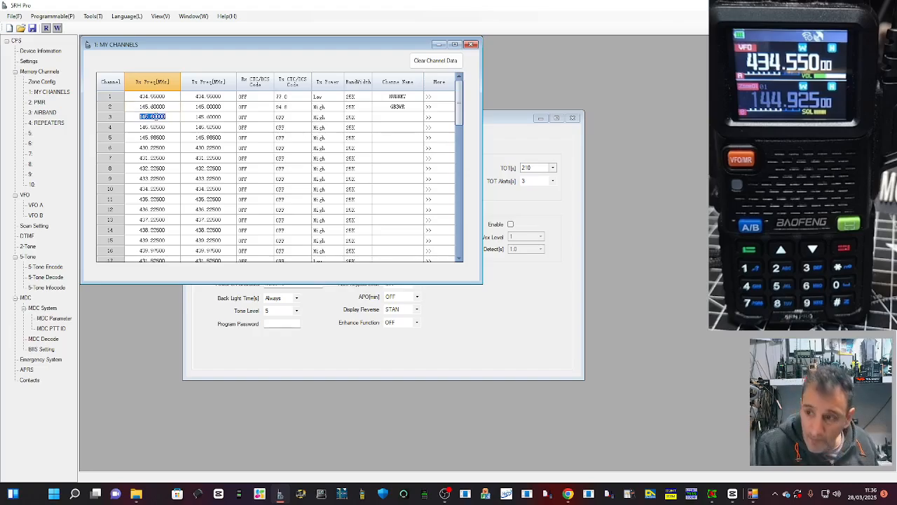
{"action": "type", "text": "145."}
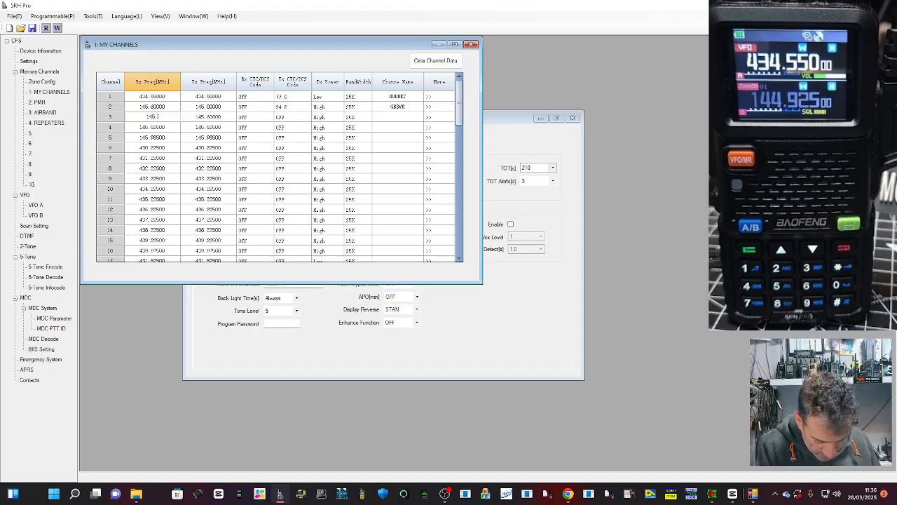
{"action": "type", "text": "750"}
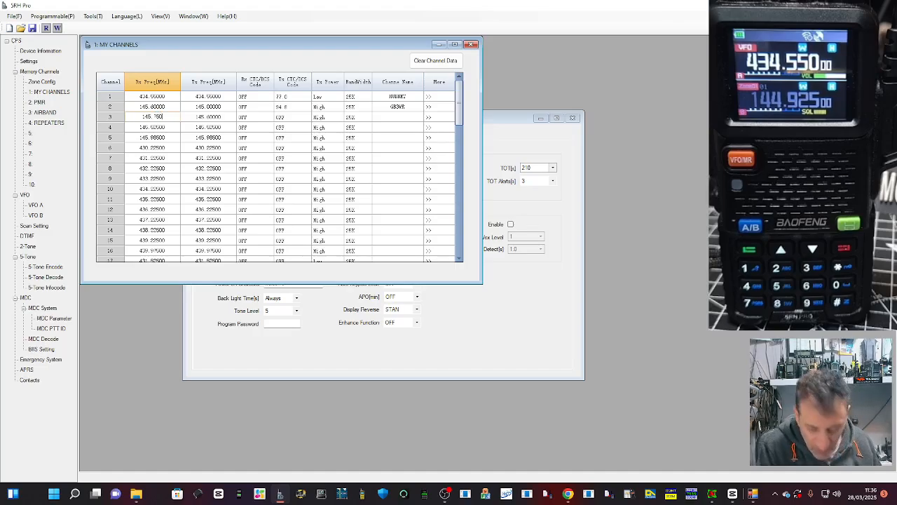
{"action": "double_click", "coordinate": [216, 118]}
{"action": "left_click", "coordinate": [214, 117]}
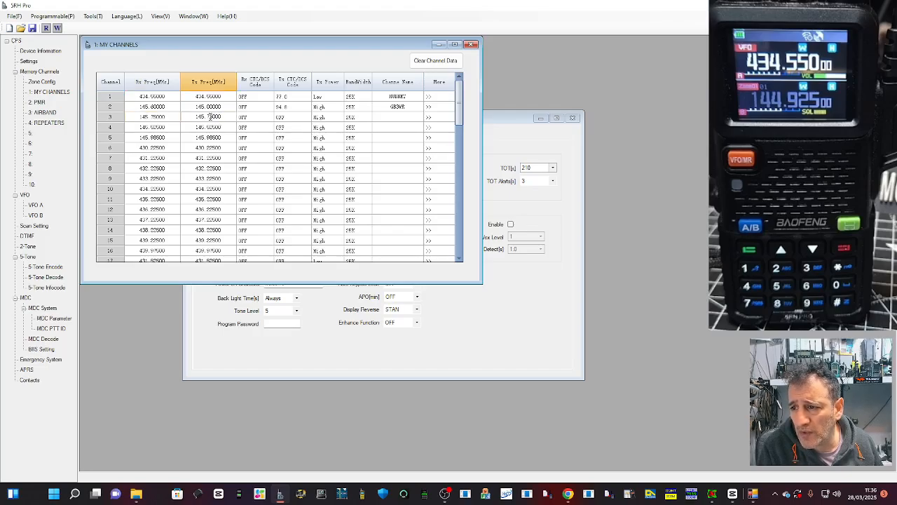
{"action": "key", "text": "BackSpace"}
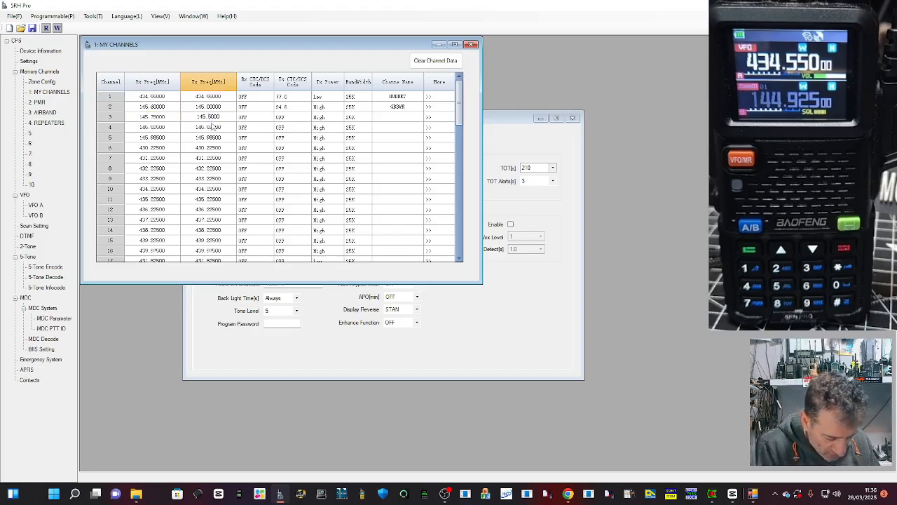
{"action": "type", "text": "1"}
Step: Set channel 3's transmit CTC/DCS code to 94.8
{"action": "left_click", "coordinate": [263, 119]}
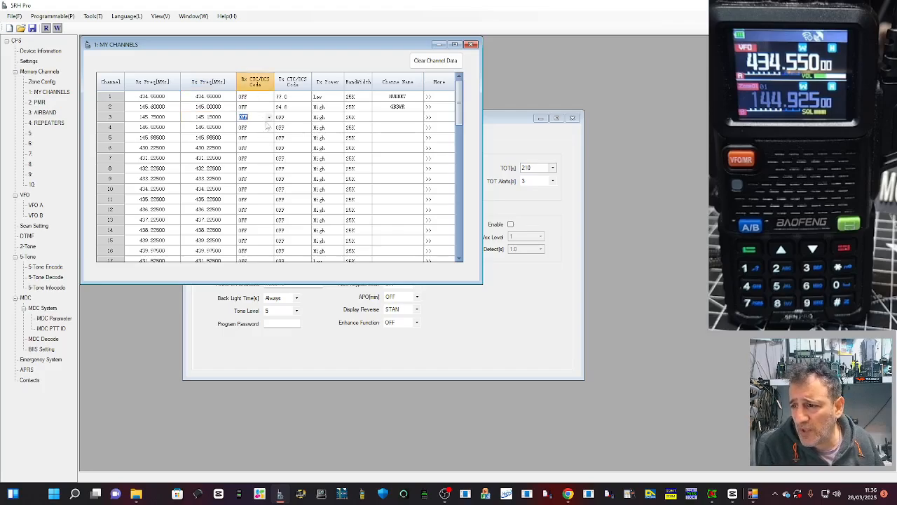
{"action": "left_click", "coordinate": [298, 119]}
{"action": "left_click", "coordinate": [306, 118]}
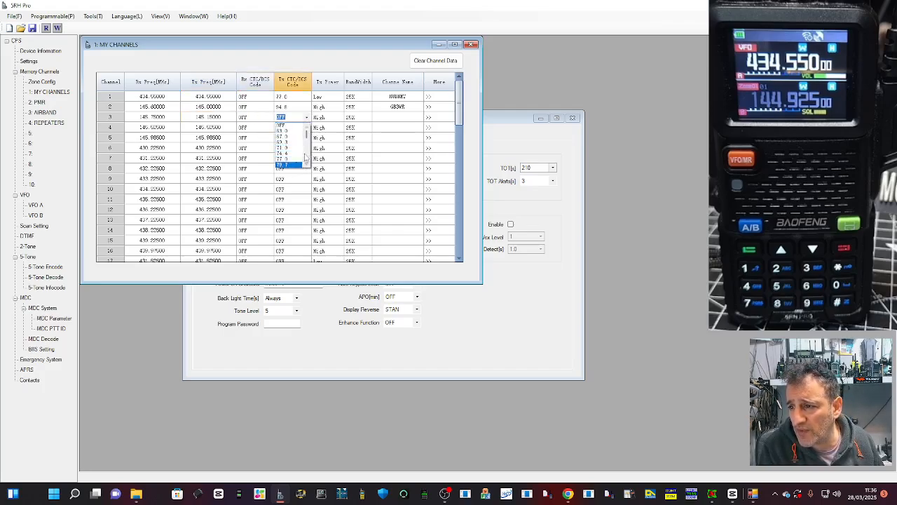
{"action": "left_click_drag", "start_coordinate": [307, 132], "coordinate": [306, 139]}
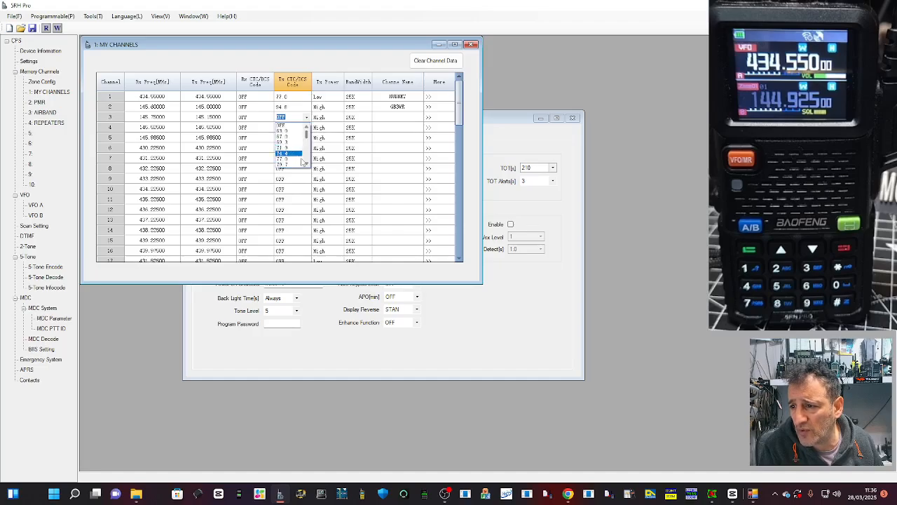
{"action": "scroll", "coordinate": [289, 155], "scroll_direction": "up", "scroll_amount": 15}
{"action": "left_click", "coordinate": [307, 165]}
{"action": "left_click", "coordinate": [307, 165]}
{"action": "left_click", "coordinate": [307, 165]}
{"action": "left_click", "coordinate": [307, 164]}
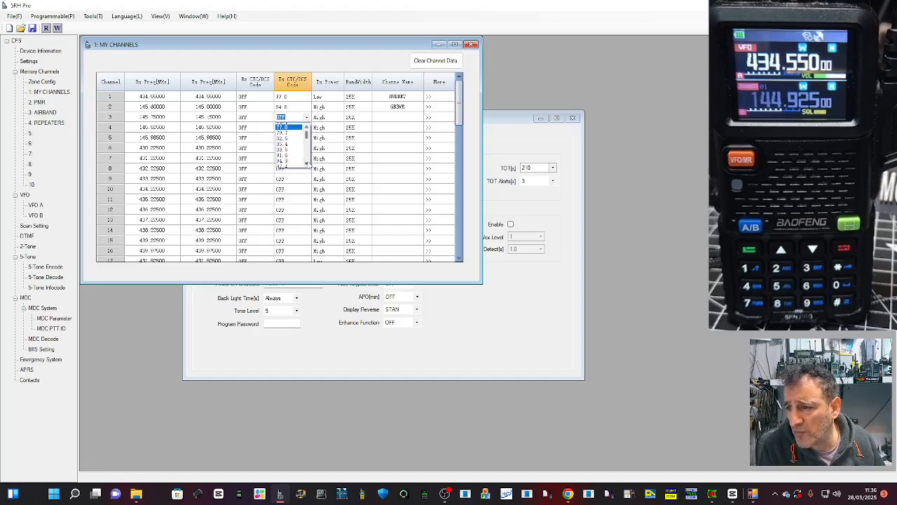
{"action": "left_click", "coordinate": [308, 165]}
{"action": "left_click", "coordinate": [290, 154]}
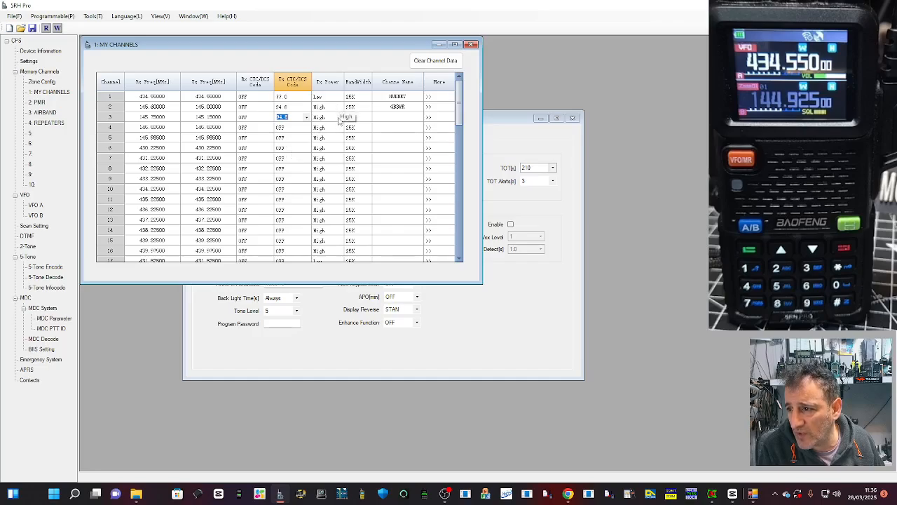
Step: Name channel 3 GB3BC
{"action": "left_click", "coordinate": [399, 117]}
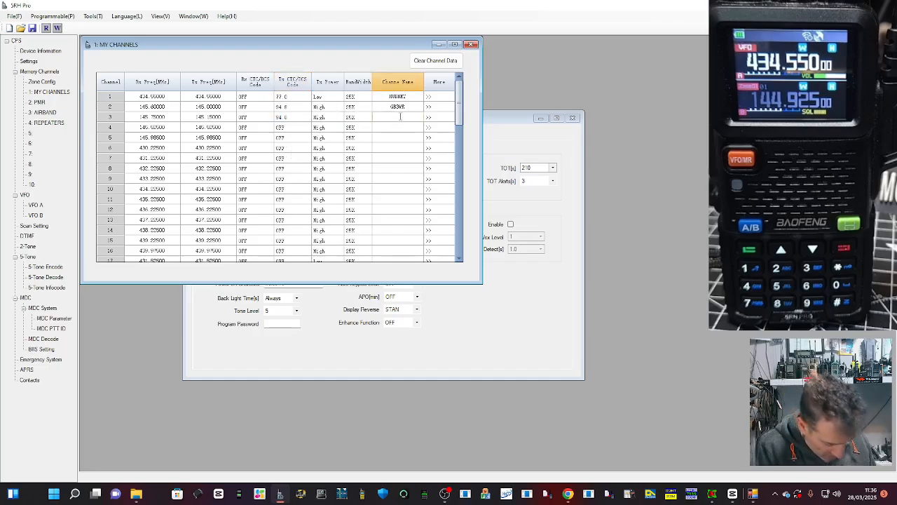
{"action": "type", "text": "GB3D"}
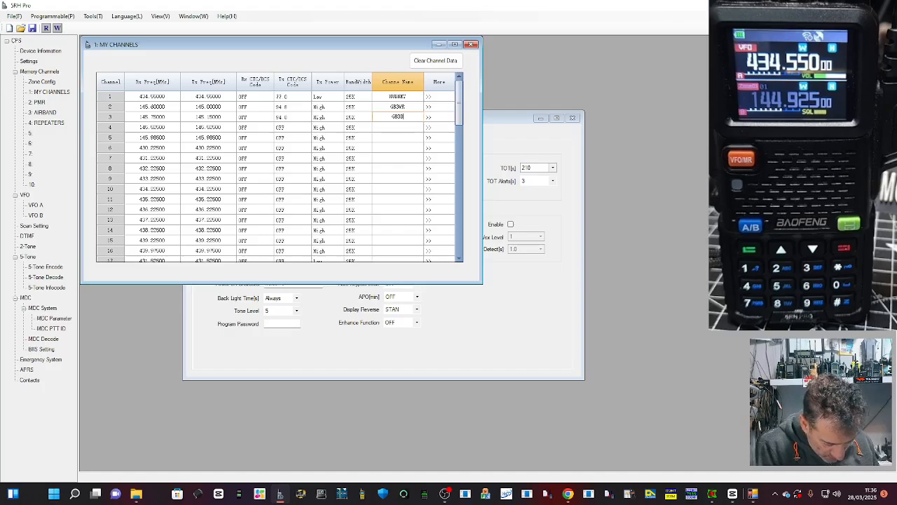
{"action": "key", "text": "BackSpace"}
{"action": "type", "text": "3"}
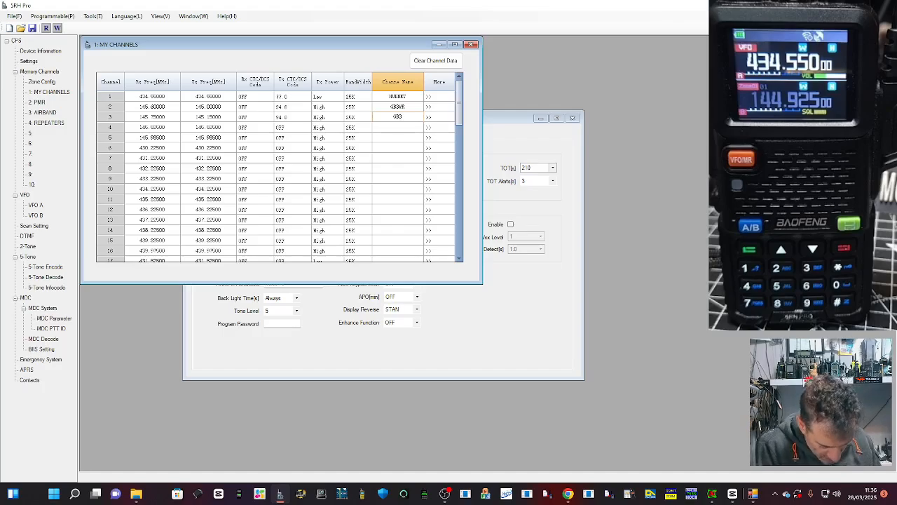
{"action": "type", "text": "BC"}
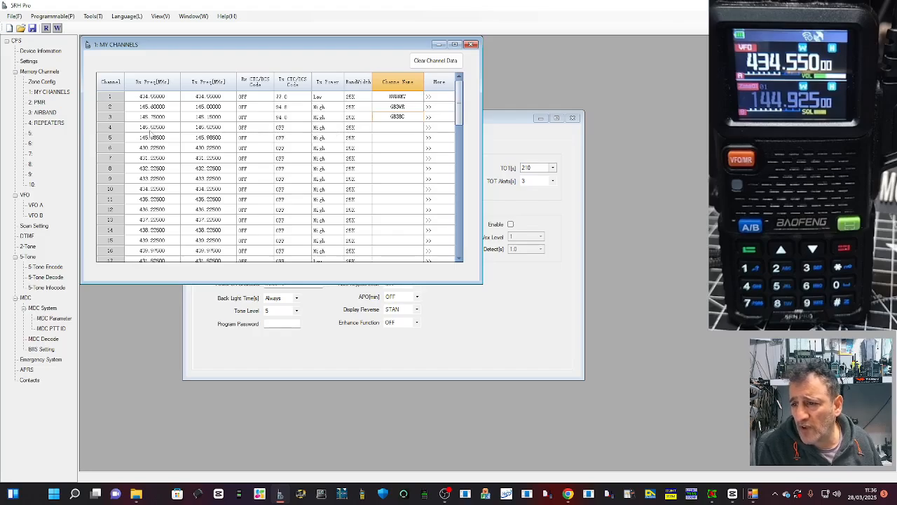
Step: Try to give channel 4 an airband receive frequency of 133.8 MHz
{"action": "left_click", "coordinate": [150, 131]}
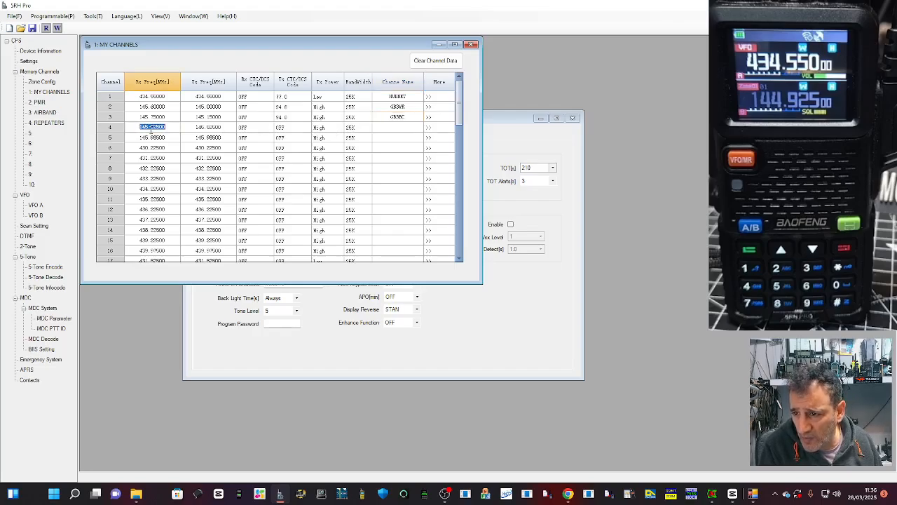
{"action": "type", "text": "133.850"}
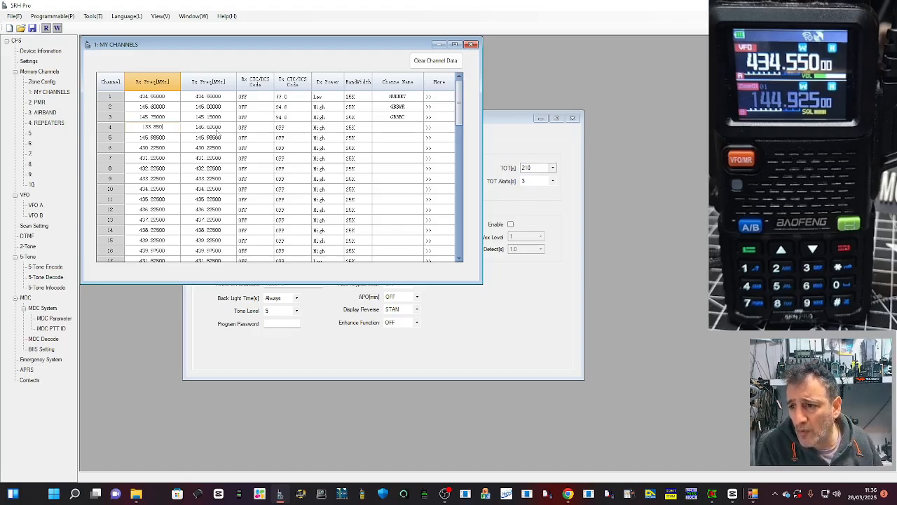
{"action": "left_click", "coordinate": [218, 131]}
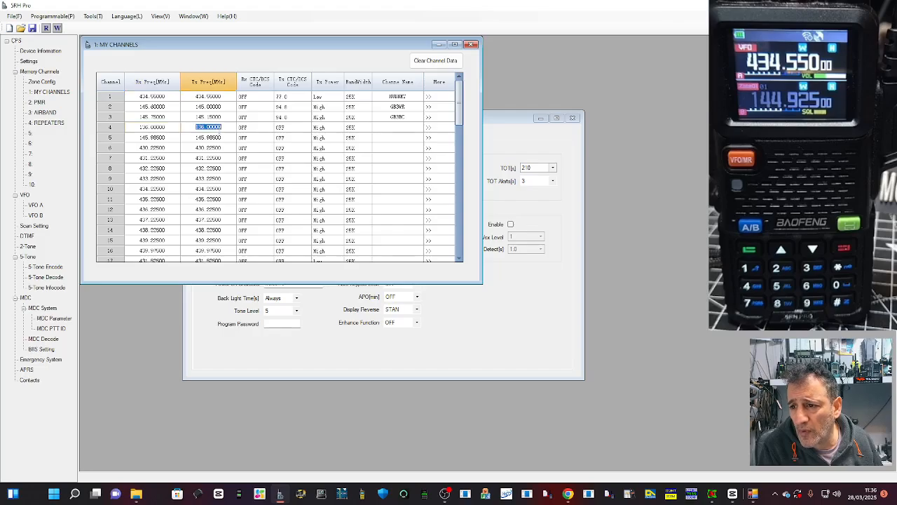
{"action": "left_click", "coordinate": [397, 129]}
Step: Set channel 4's receive frequency to 430.925 MHz and its transmit frequency to 438.525 MHz
{"action": "left_click", "coordinate": [146, 127]}
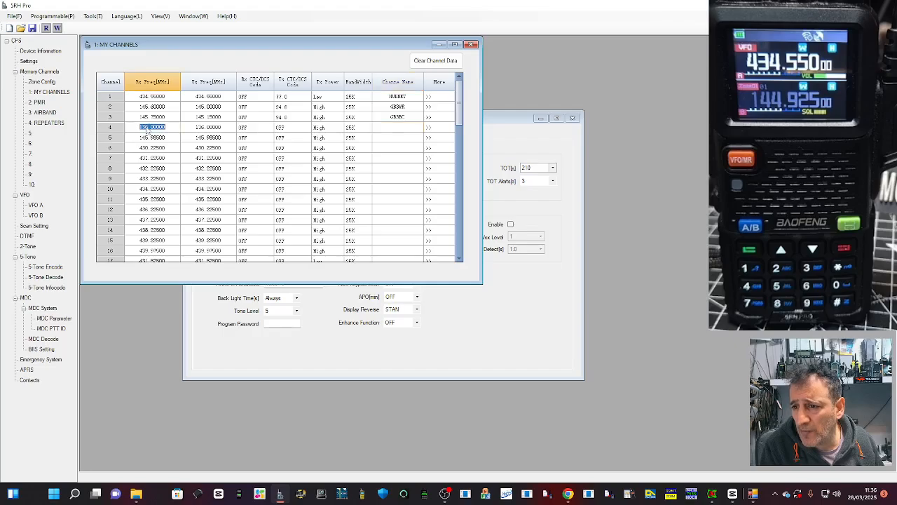
{"action": "type", "text": "43"}
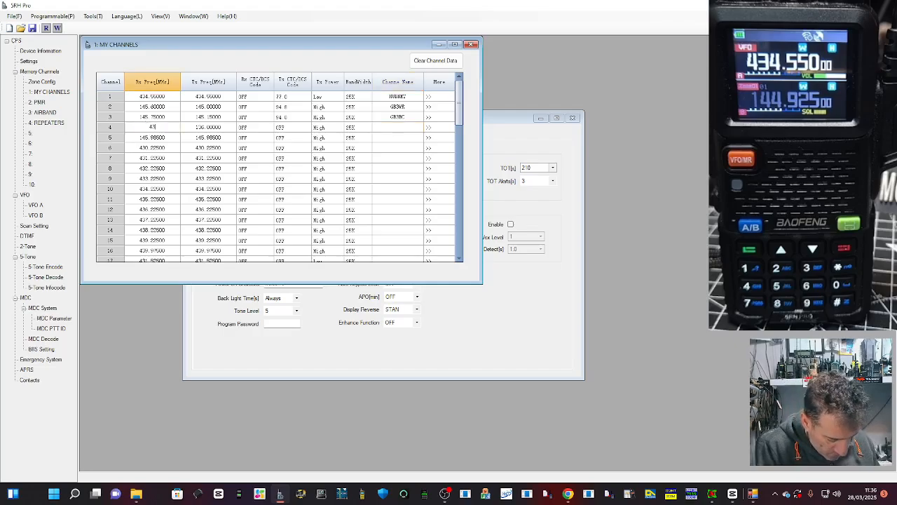
{"action": "type", "text": "0.9"}
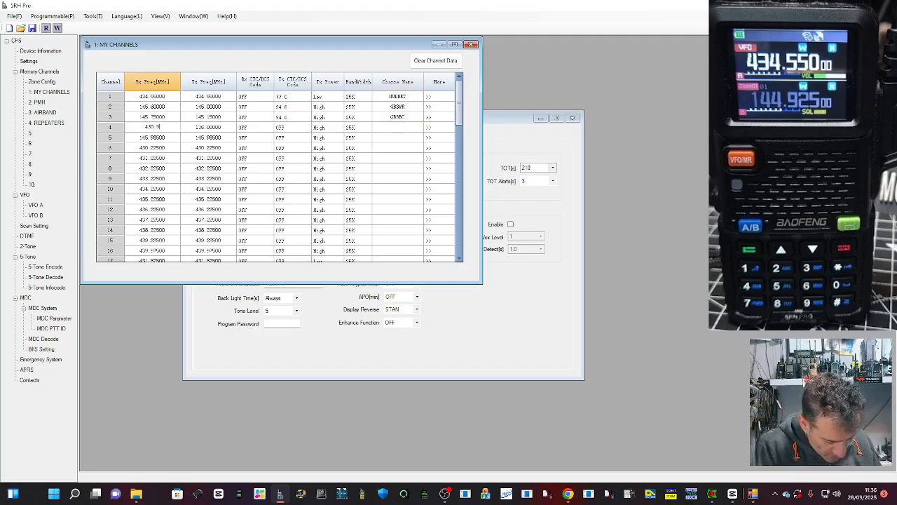
{"action": "type", "text": "25"}
{"action": "key", "text": "Tab"}
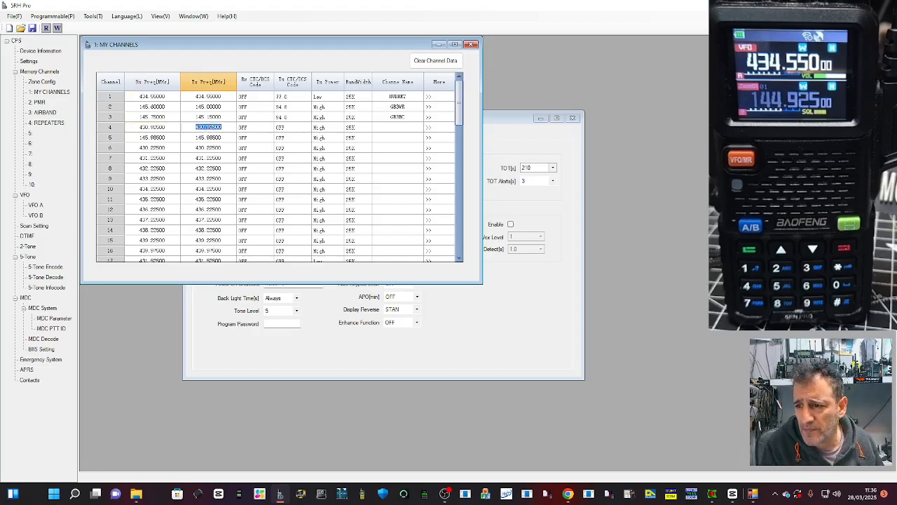
{"action": "type", "text": "43"}
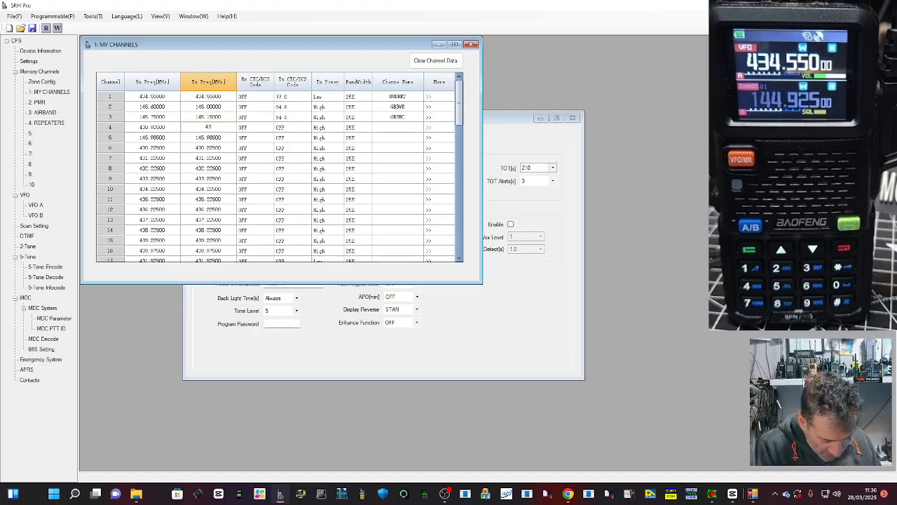
{"action": "type", "text": "8.52"}
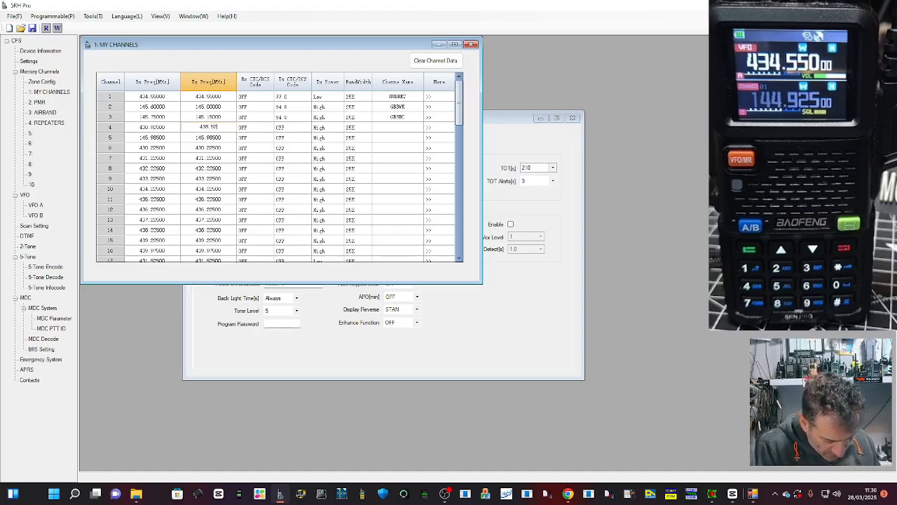
{"action": "type", "text": "5"}
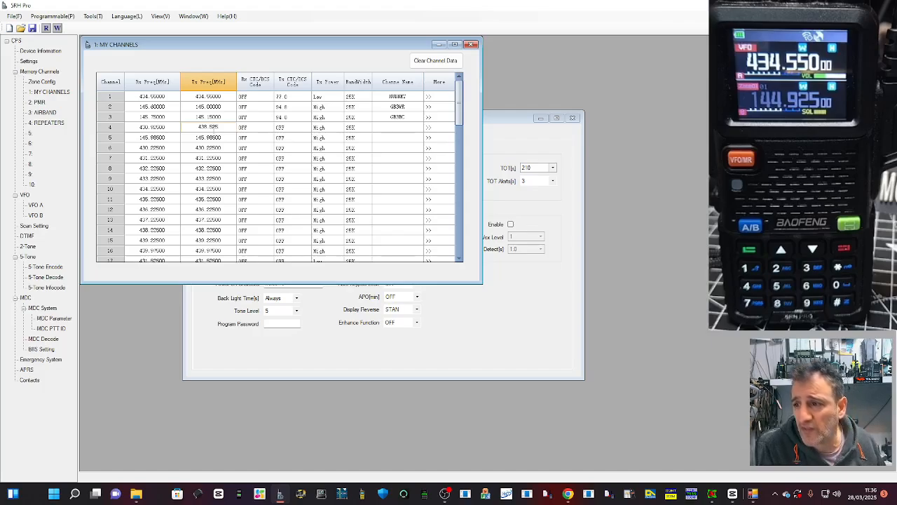
Step: Set channel 4's transmit CTC/DCS code to 77.0 and name the channel GB3FI
{"action": "left_click", "coordinate": [294, 127]}
{"action": "left_click", "coordinate": [307, 128]}
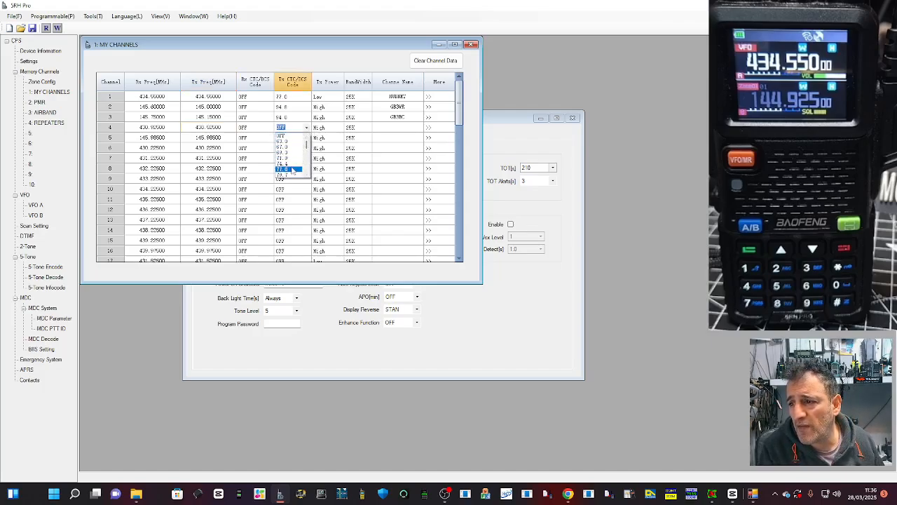
{"action": "left_click", "coordinate": [292, 169]}
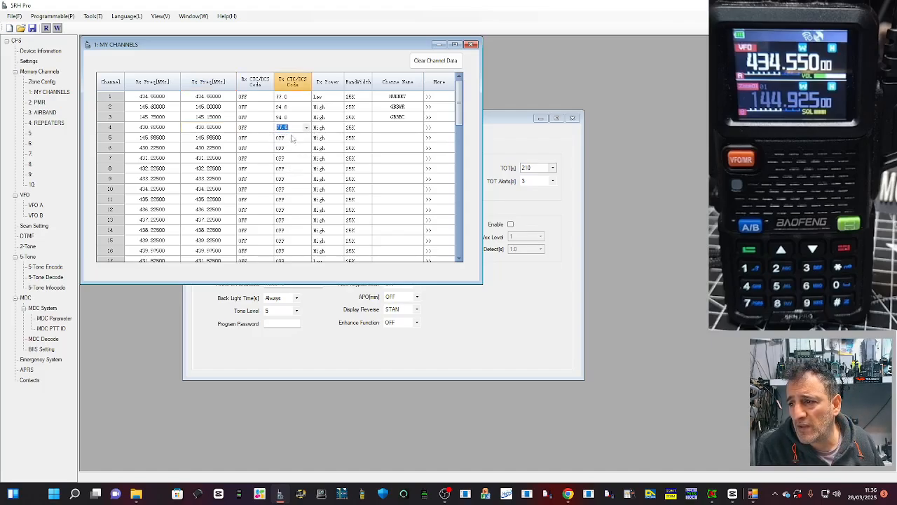
{"action": "left_click", "coordinate": [397, 127]}
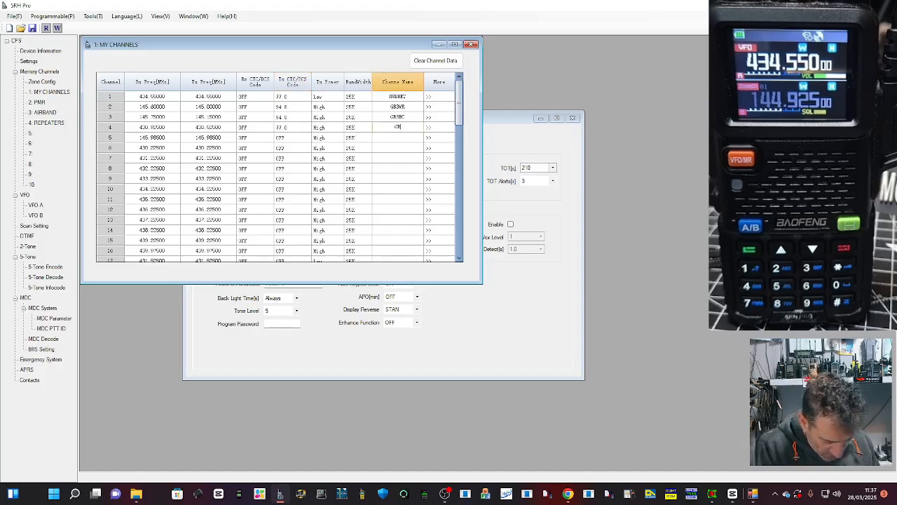
{"action": "type", "text": "GB3FT"}
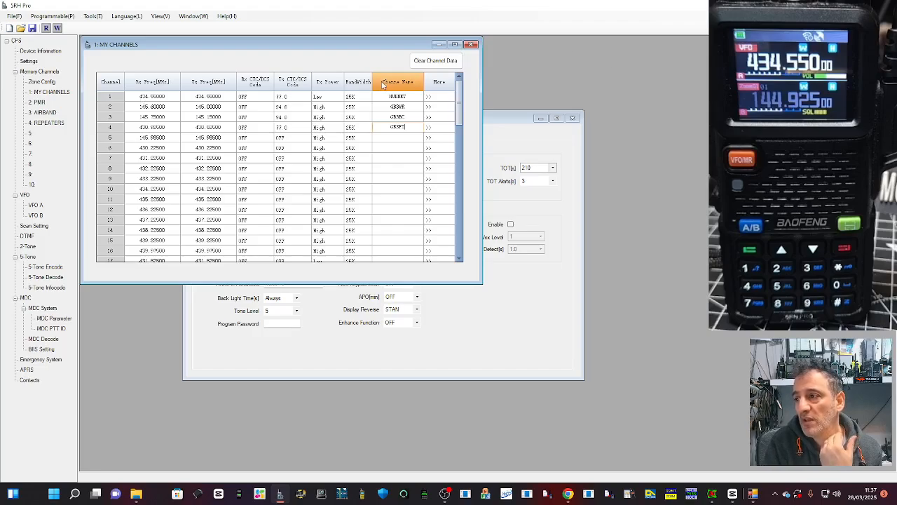
Step: Write the programmed data to the radio through port COM11 and close the completion message
{"action": "left_click", "coordinate": [711, 73]}
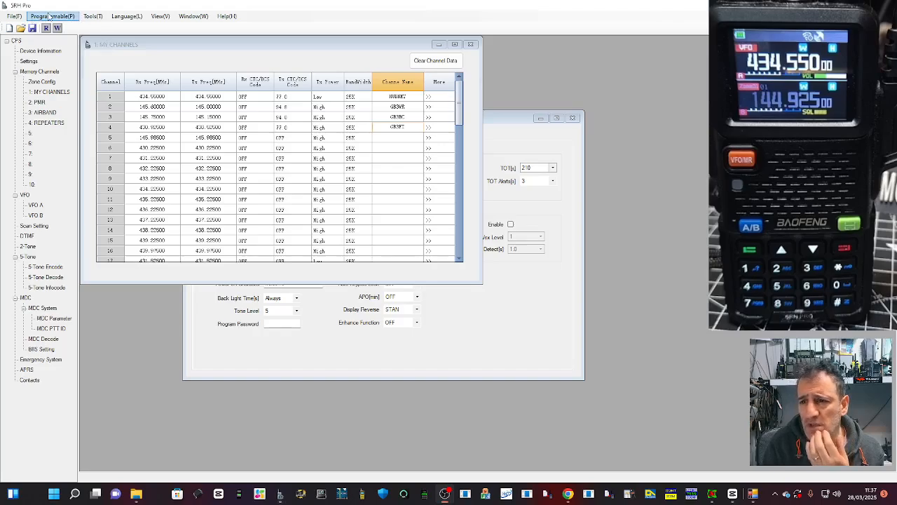
{"action": "left_click", "coordinate": [16, 5]}
{"action": "left_click", "coordinate": [67, 19]}
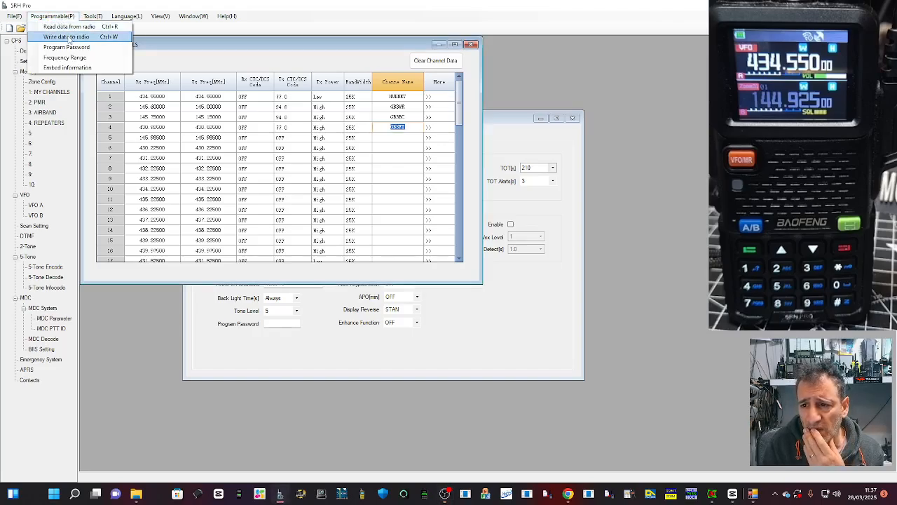
{"action": "left_click", "coordinate": [68, 39]}
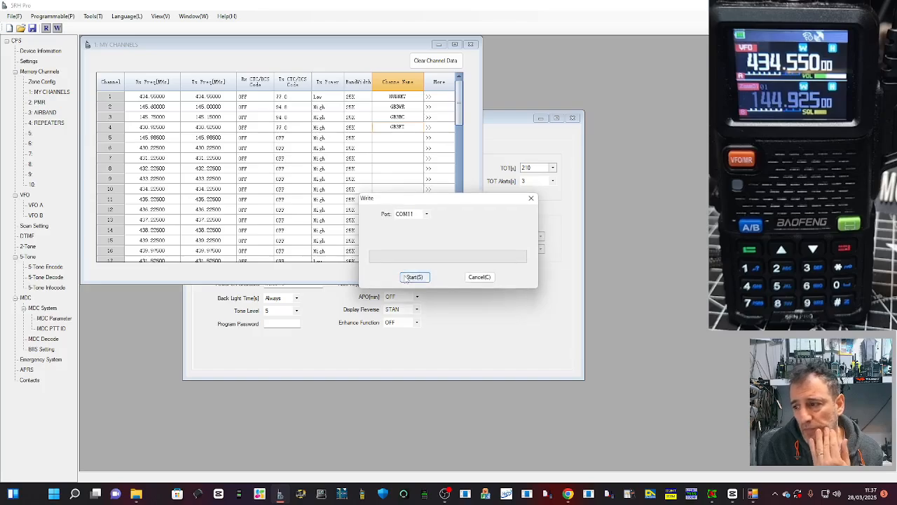
{"action": "left_click", "coordinate": [412, 277]}
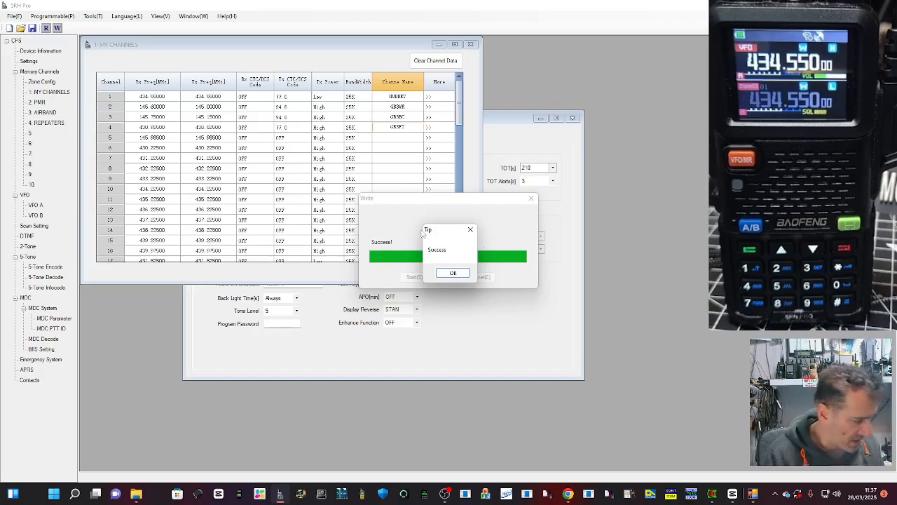
{"action": "left_click", "coordinate": [451, 272]}
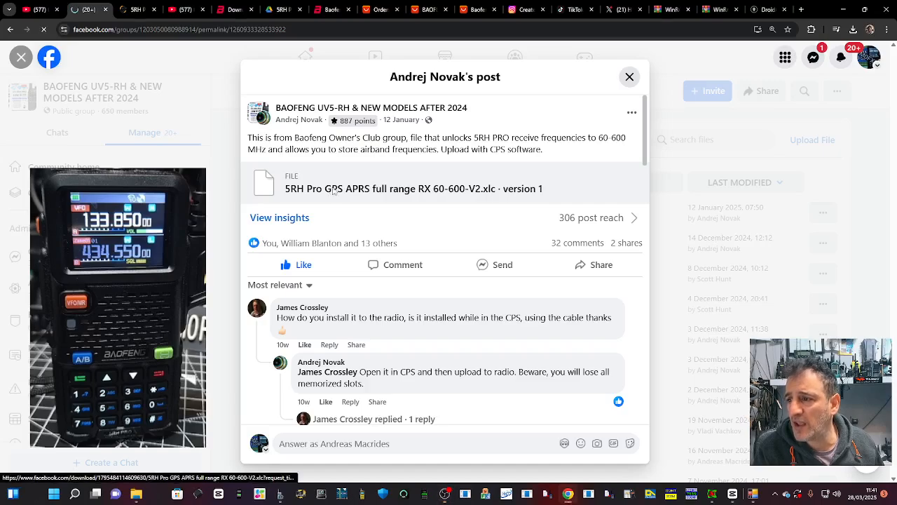
Step: Download "5RH Pro GPS APRS full range RX 60-600-V2.xlc" from the Facebook post and open it in the 5RH Pro programming software
{"action": "left_click", "coordinate": [334, 192]}
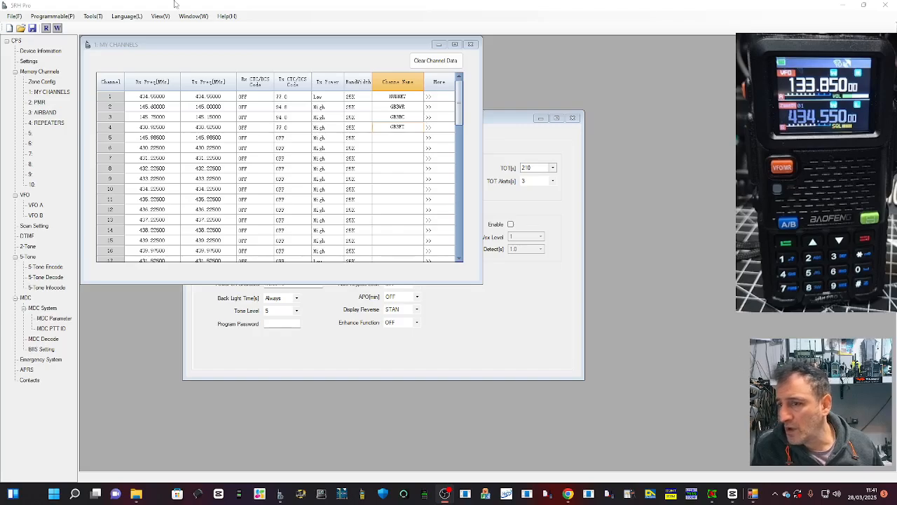
{"action": "left_click", "coordinate": [13, 16]}
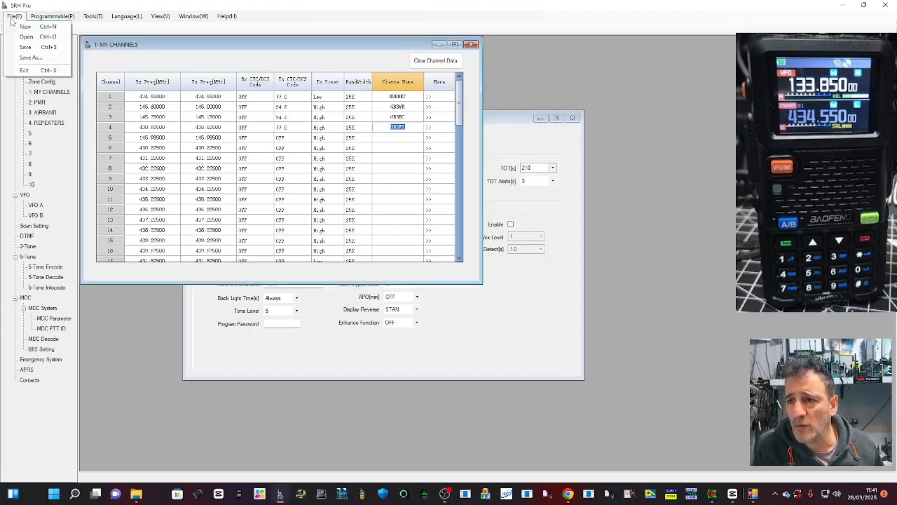
{"action": "left_click", "coordinate": [28, 47]}
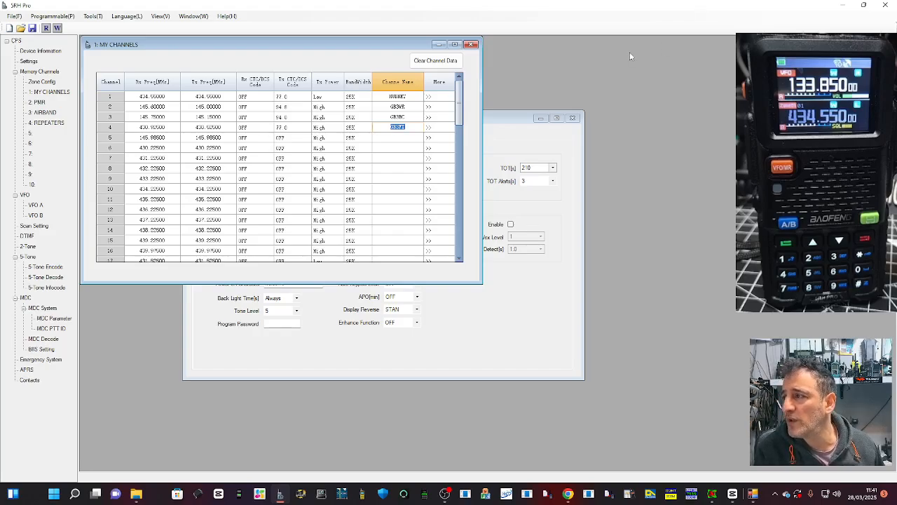
{"action": "key", "text": "alt+Tab"}
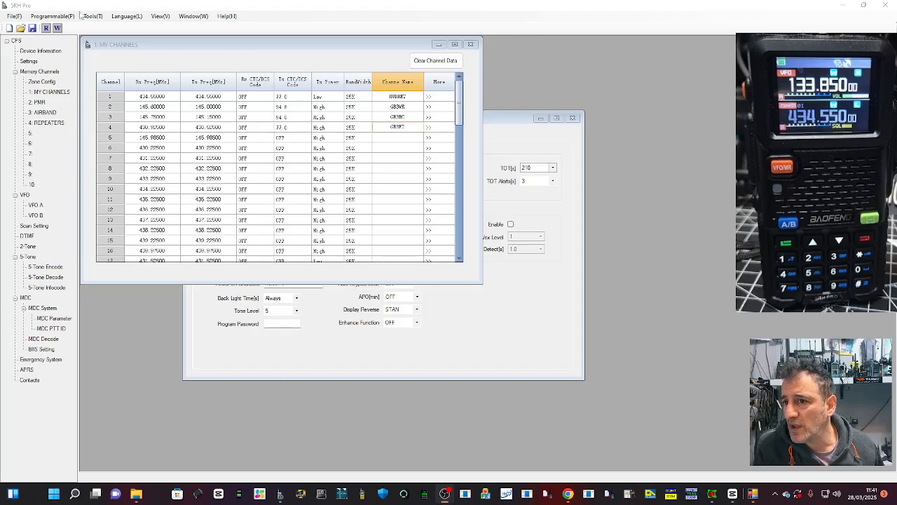
{"action": "left_click", "coordinate": [14, 15]}
{"action": "left_click", "coordinate": [14, 16]}
{"action": "left_click", "coordinate": [27, 47]}
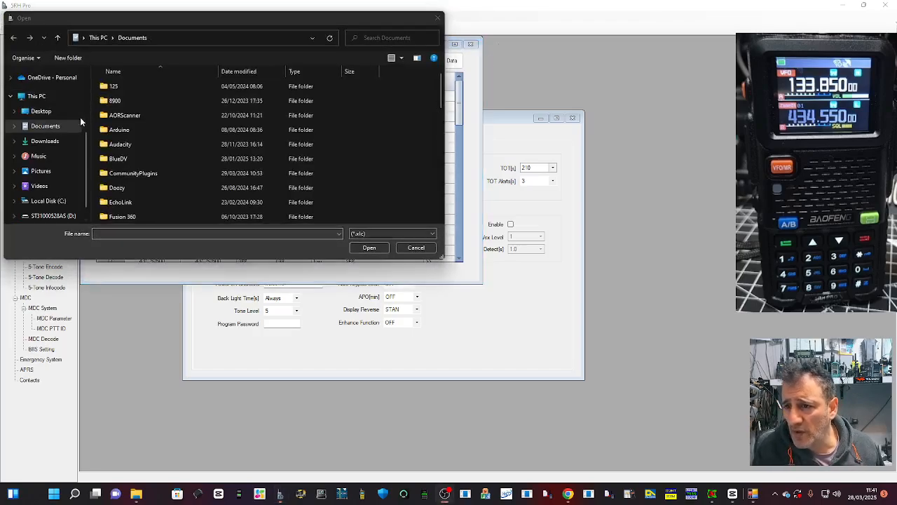
{"action": "left_click", "coordinate": [44, 141]}
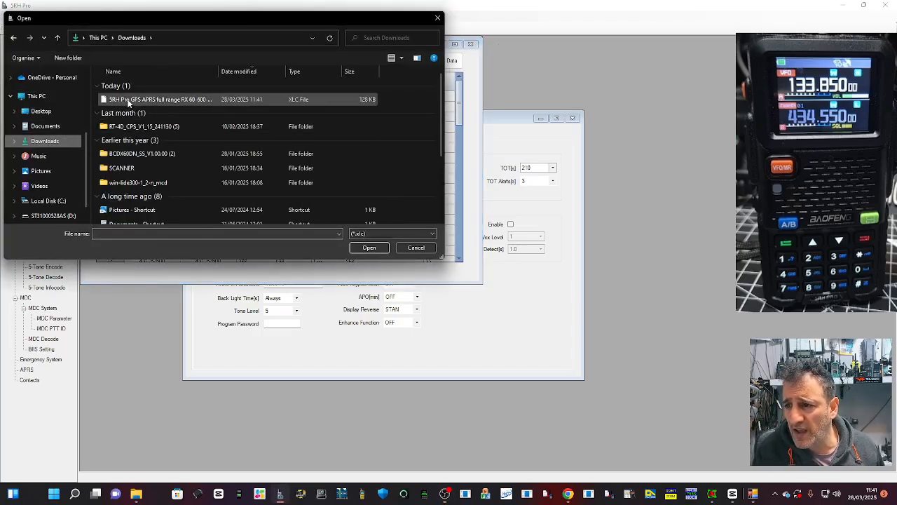
{"action": "double_click", "coordinate": [127, 102]}
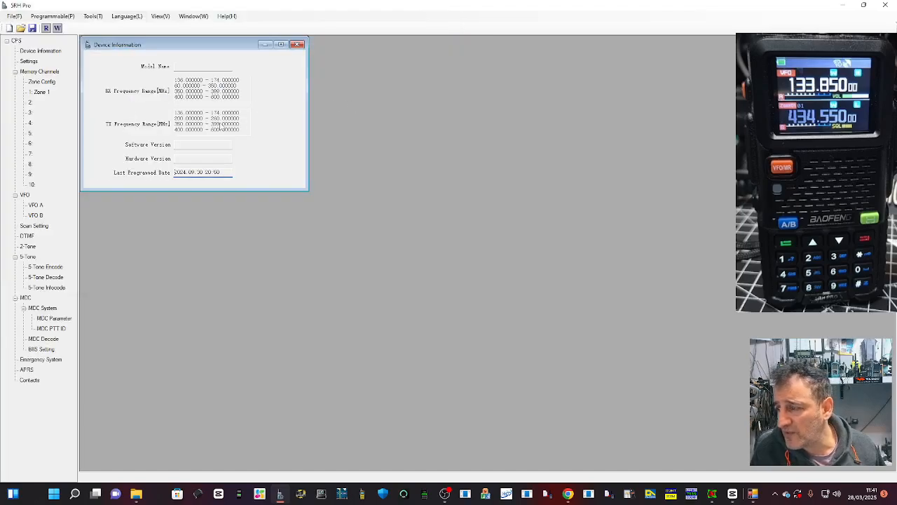
Step: Check the loaded file's zone configuration and the channel list of Zone 1
{"action": "left_click", "coordinate": [624, 86]}
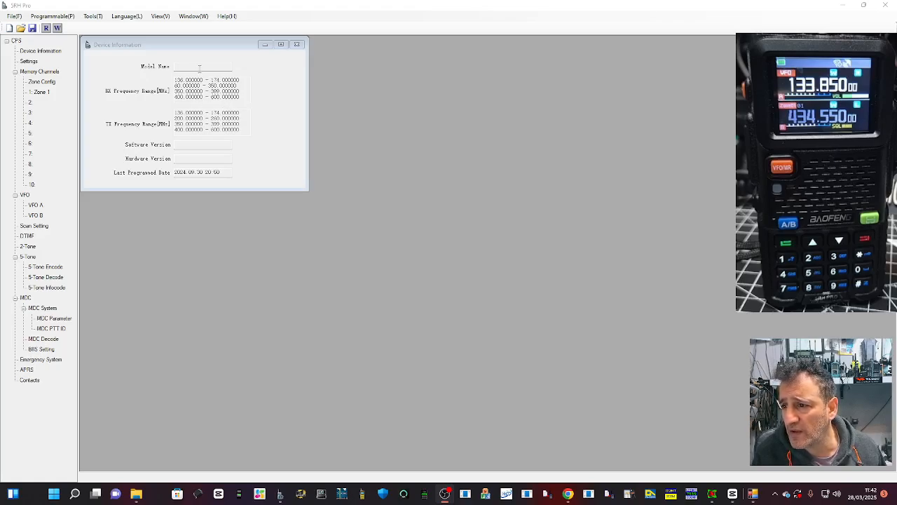
{"action": "left_click", "coordinate": [43, 82]}
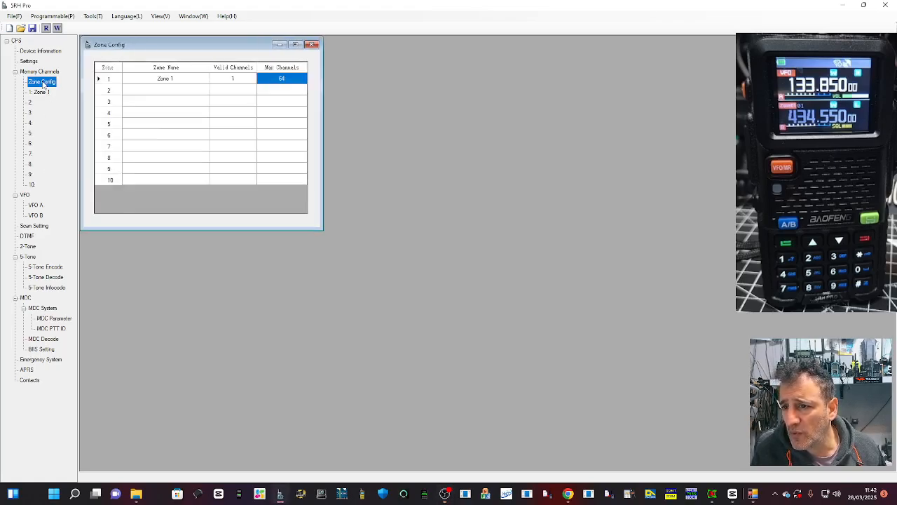
{"action": "left_click", "coordinate": [40, 92]}
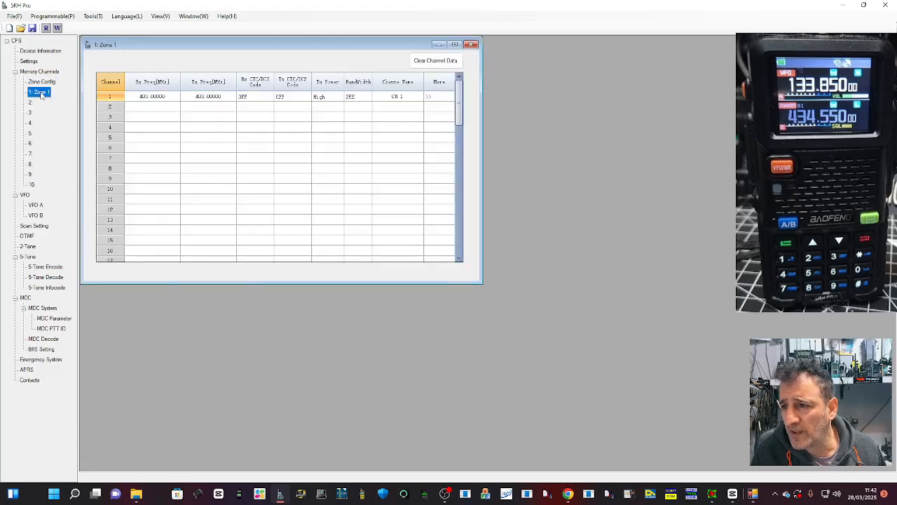
{"action": "left_click", "coordinate": [61, 17]}
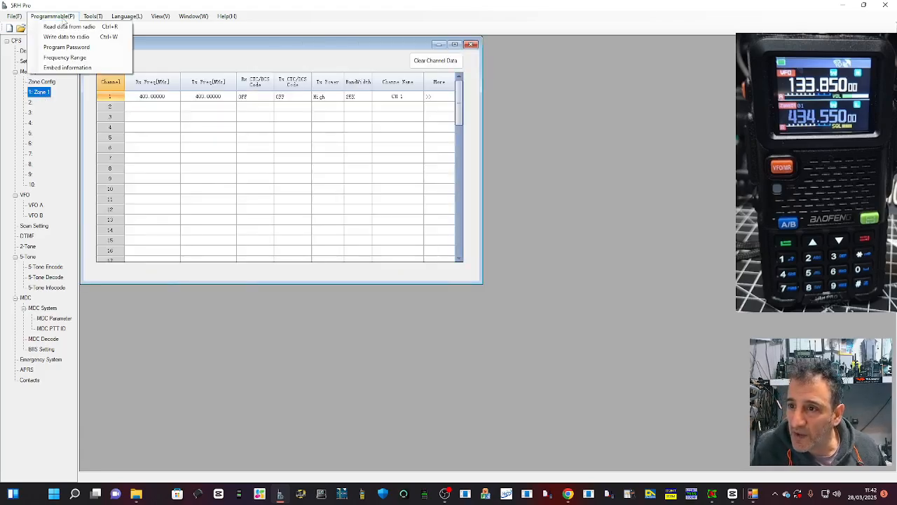
Step: Add channel 2 to Zone 1 with an airband receive frequency of 133.85 MHz
{"action": "left_click", "coordinate": [149, 96]}
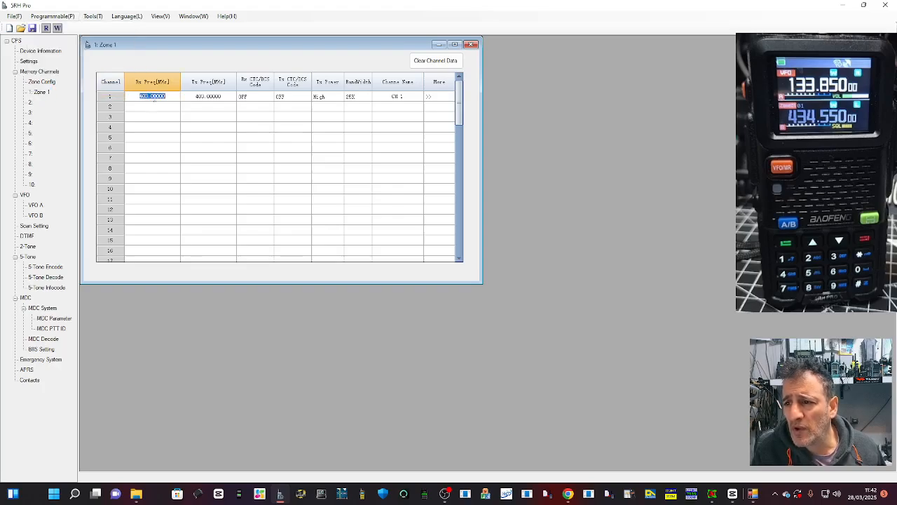
{"action": "left_click", "coordinate": [149, 111]}
{"action": "left_click", "coordinate": [150, 110]}
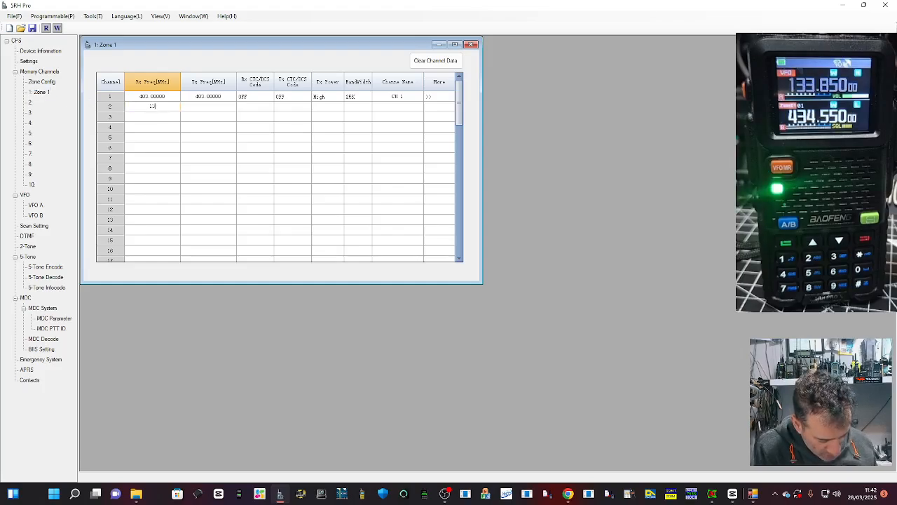
{"action": "type", "text": "133.8"}
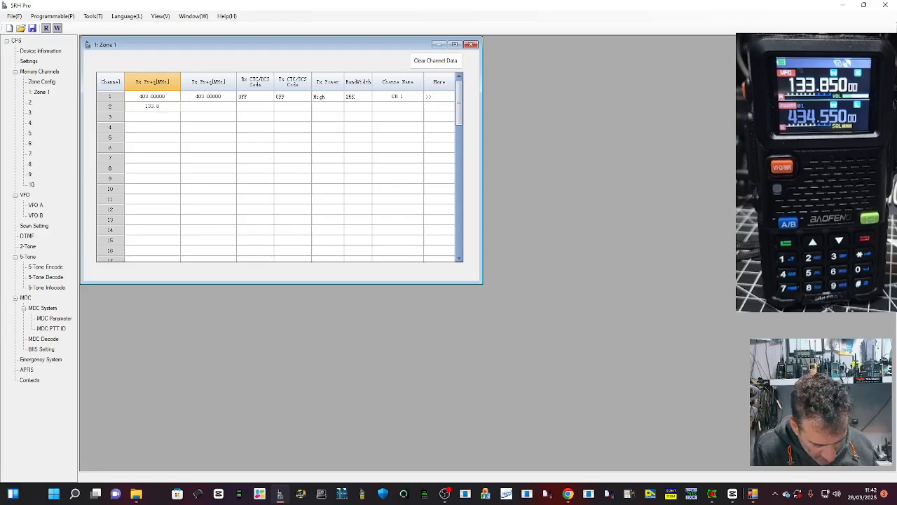
{"action": "type", "text": "000"}
{"action": "left_click", "coordinate": [193, 107]}
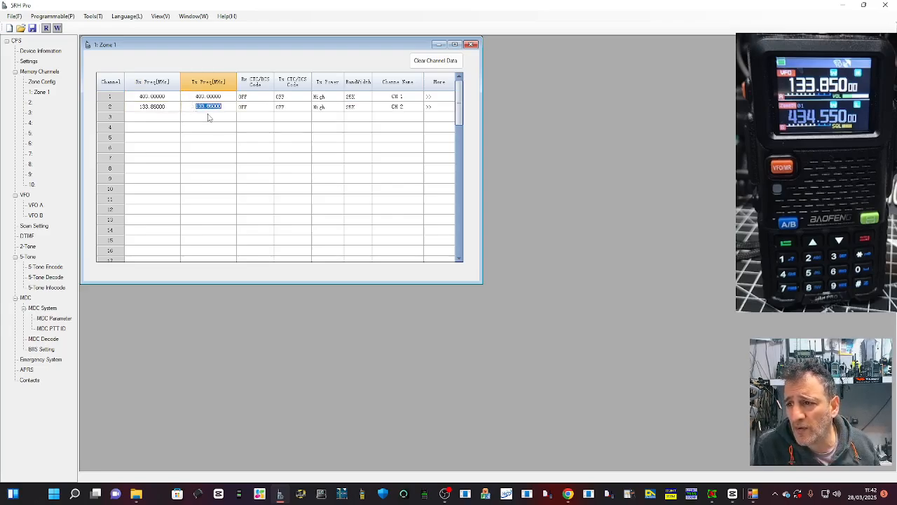
{"action": "left_click", "coordinate": [159, 117]}
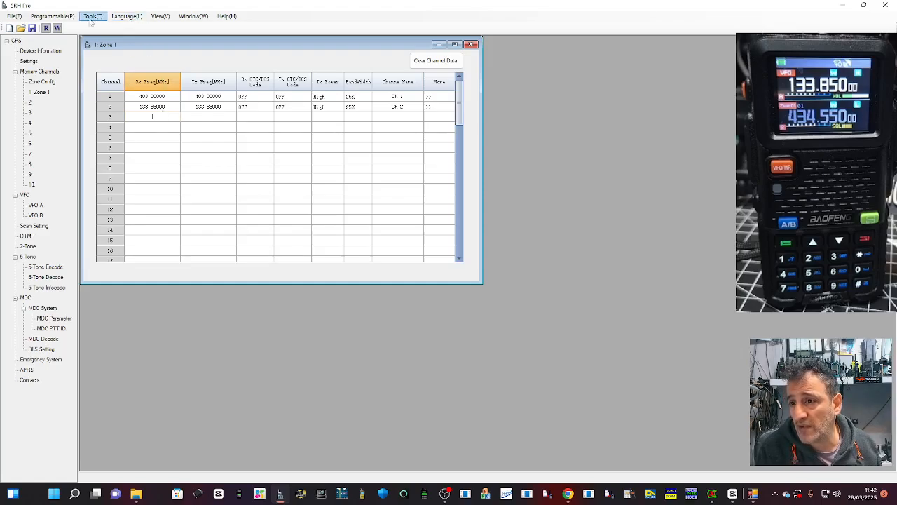
Step: Write the full-range file's data to the radio through port COM11 and close the write dialogs
{"action": "left_click", "coordinate": [52, 15]}
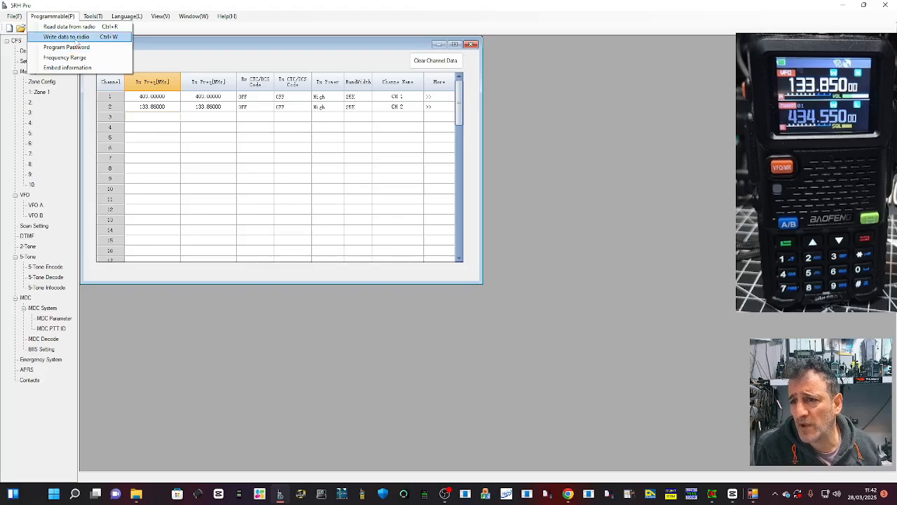
{"action": "left_click", "coordinate": [70, 37]}
{"action": "left_click", "coordinate": [609, 53]}
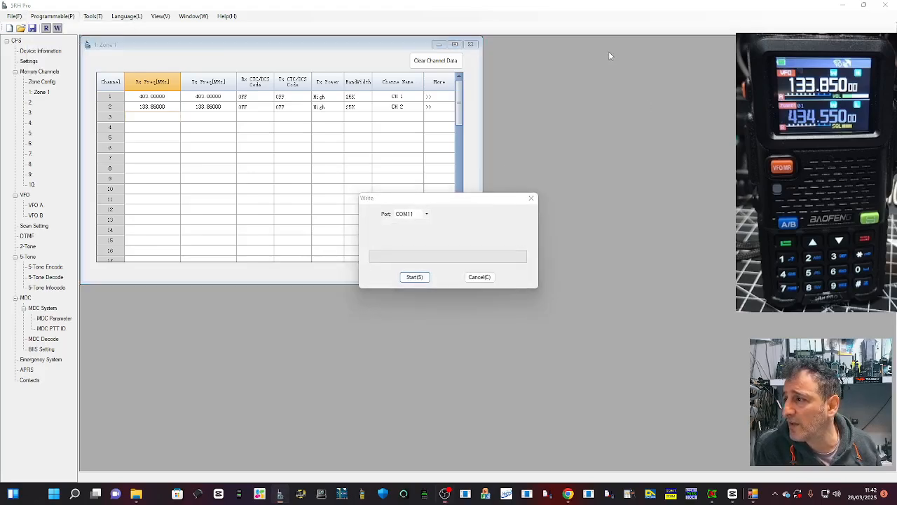
{"action": "left_click", "coordinate": [414, 277]}
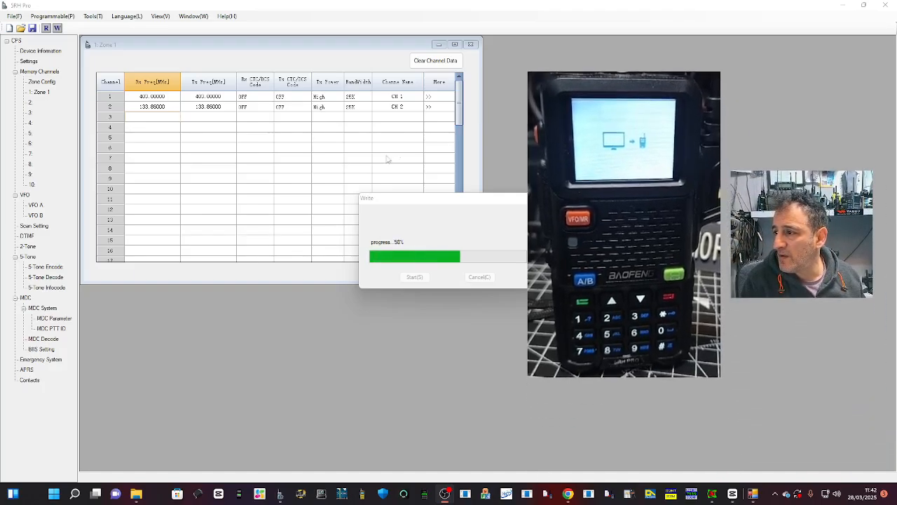
{"action": "left_click_drag", "start_coordinate": [388, 204], "coordinate": [241, 222]}
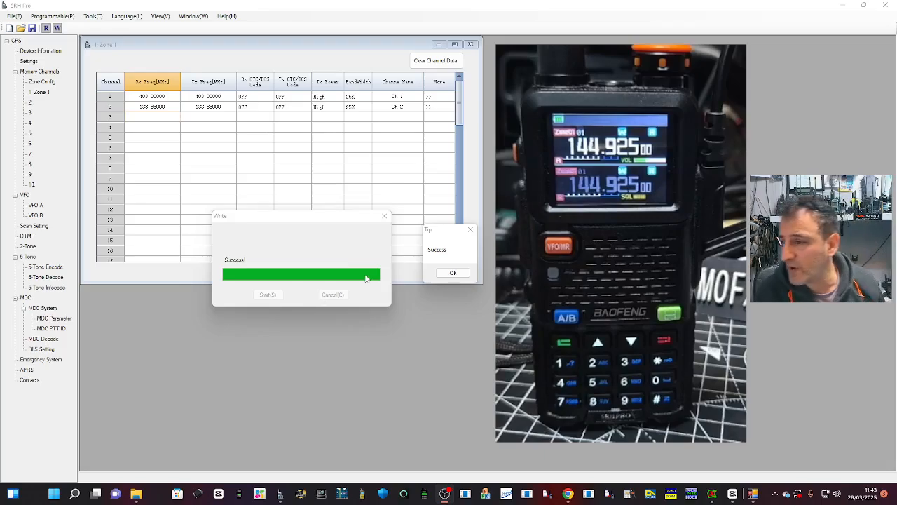
{"action": "left_click", "coordinate": [455, 273]}
{"action": "left_click", "coordinate": [384, 216]}
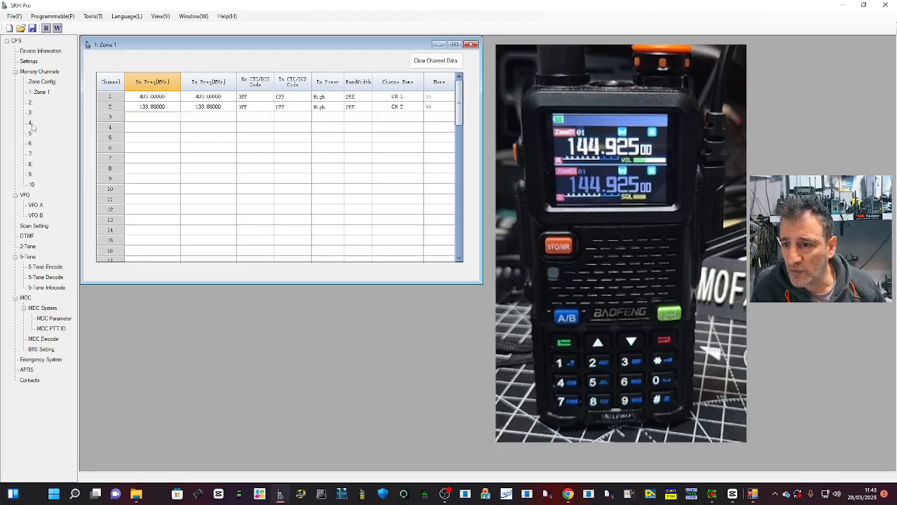
Step: Set Band A's channel display to Frequency+Name and its work mode to MR in the radio's settings
{"action": "left_click", "coordinate": [28, 62]}
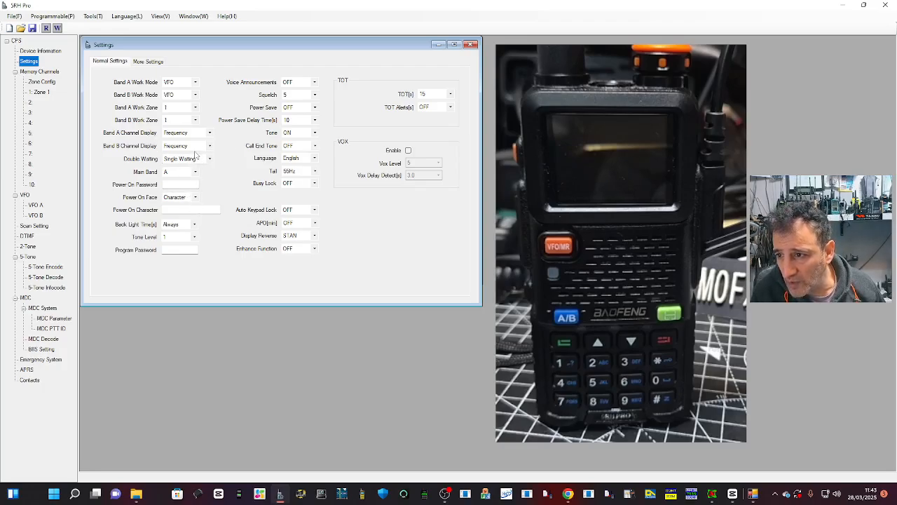
{"action": "left_click", "coordinate": [210, 133]}
{"action": "left_click", "coordinate": [194, 147]}
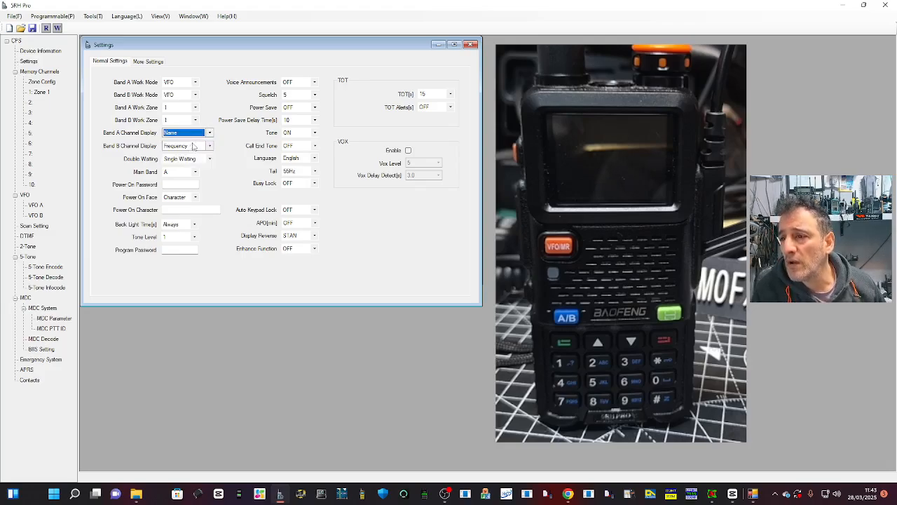
{"action": "left_click", "coordinate": [209, 132]}
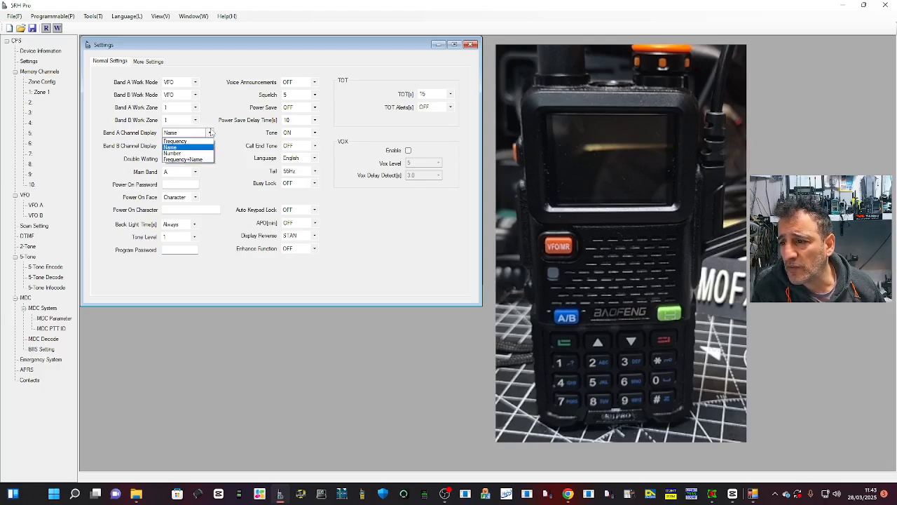
{"action": "left_click", "coordinate": [195, 161]}
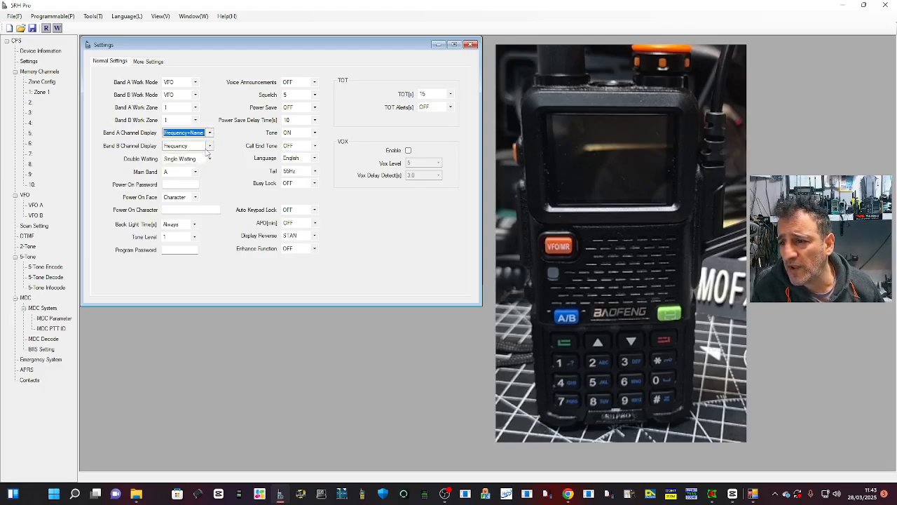
{"action": "left_click", "coordinate": [195, 82]}
{"action": "left_click", "coordinate": [184, 96]}
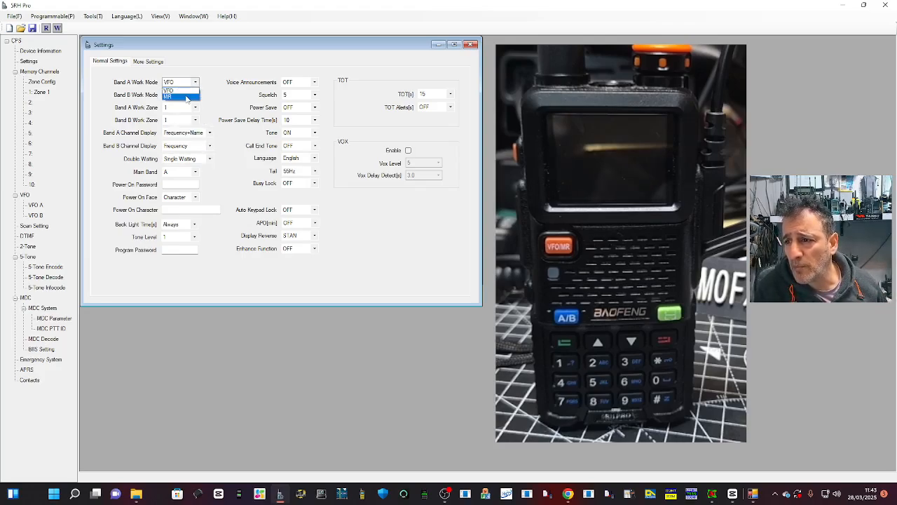
Step: Set the TOT to 210 seconds and leave the back light time on Always
{"action": "left_click", "coordinate": [452, 94]}
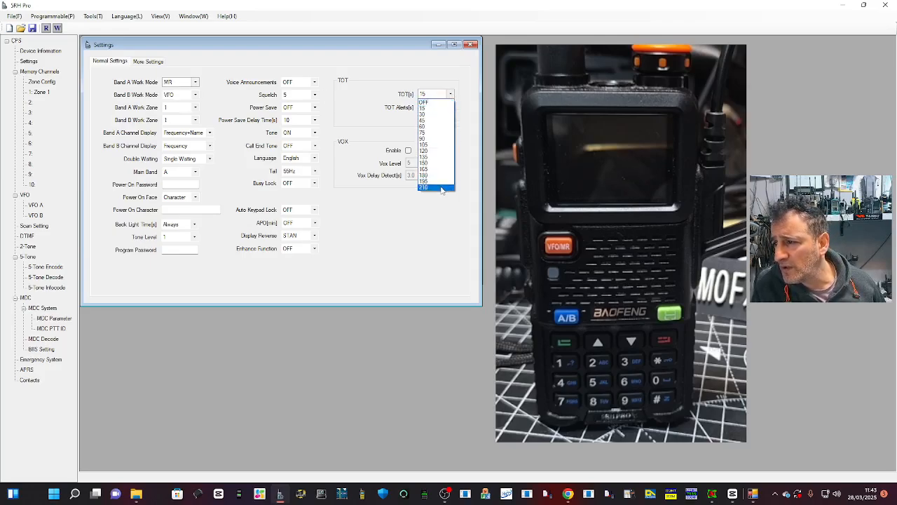
{"action": "left_click", "coordinate": [442, 188]}
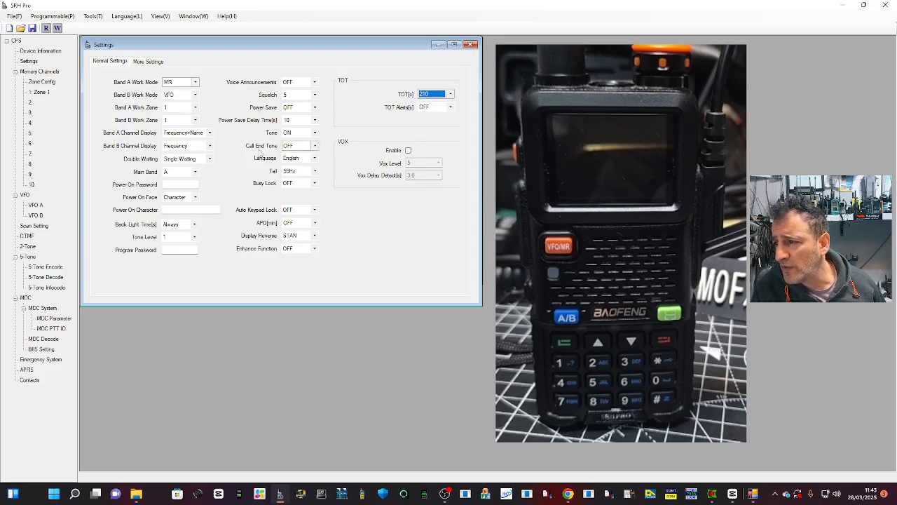
{"action": "left_click", "coordinate": [195, 225]}
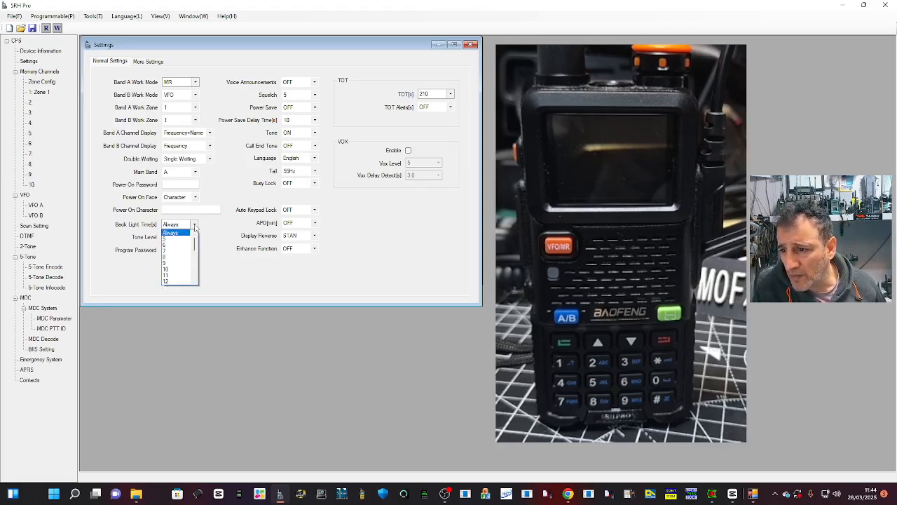
{"action": "left_click", "coordinate": [195, 225]}
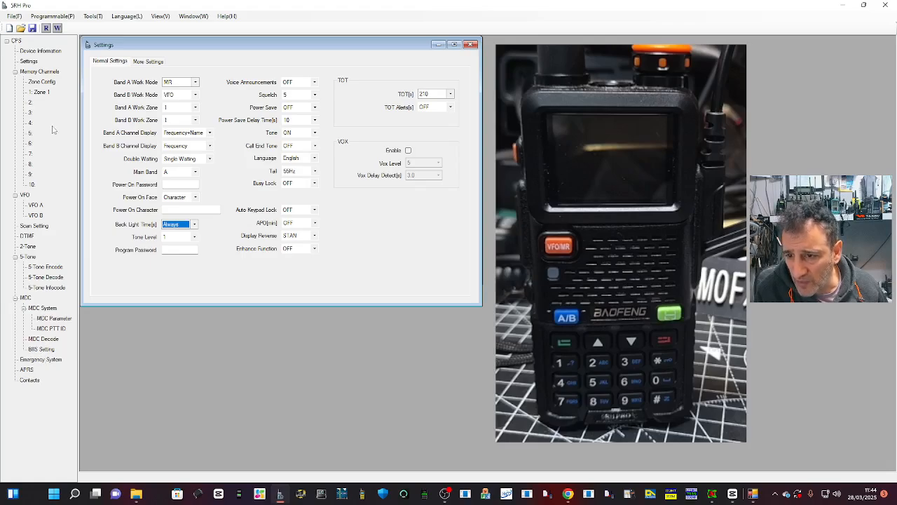
{"action": "left_click", "coordinate": [28, 61]}
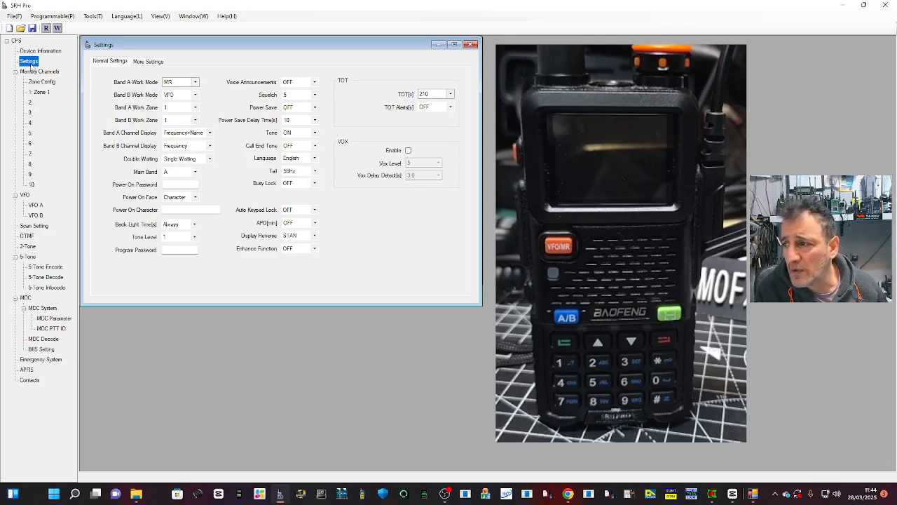
Step: Enable Bluetooth with the name BAOFENGUV5RH and enable GPS in the radio's additional settings
{"action": "left_click", "coordinate": [149, 62]}
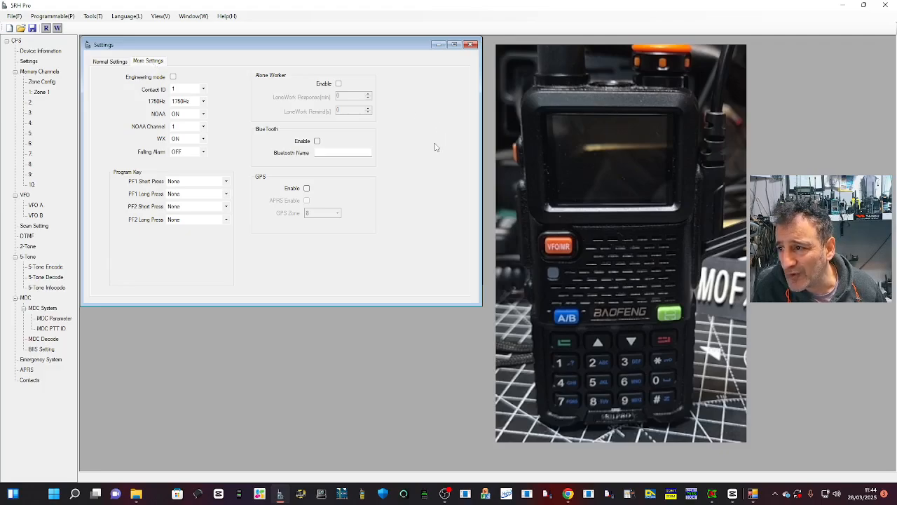
{"action": "left_click", "coordinate": [317, 141]}
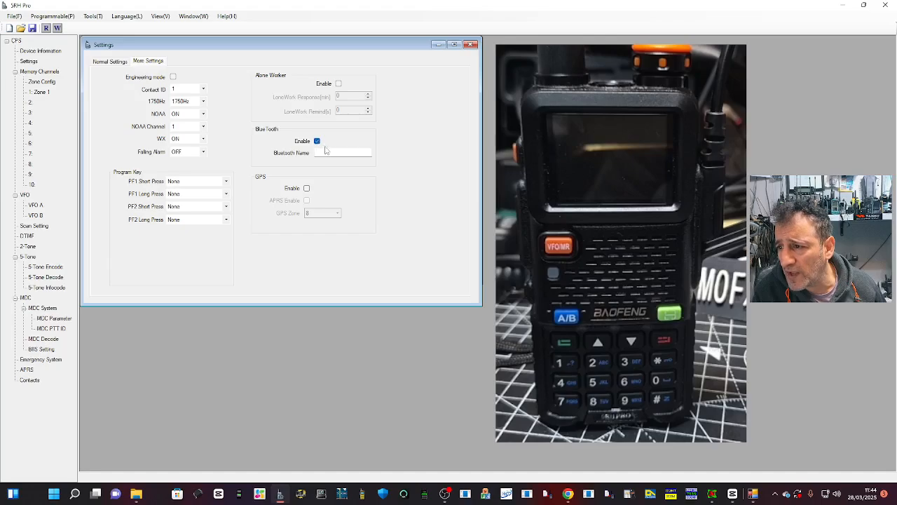
{"action": "left_click", "coordinate": [325, 152]}
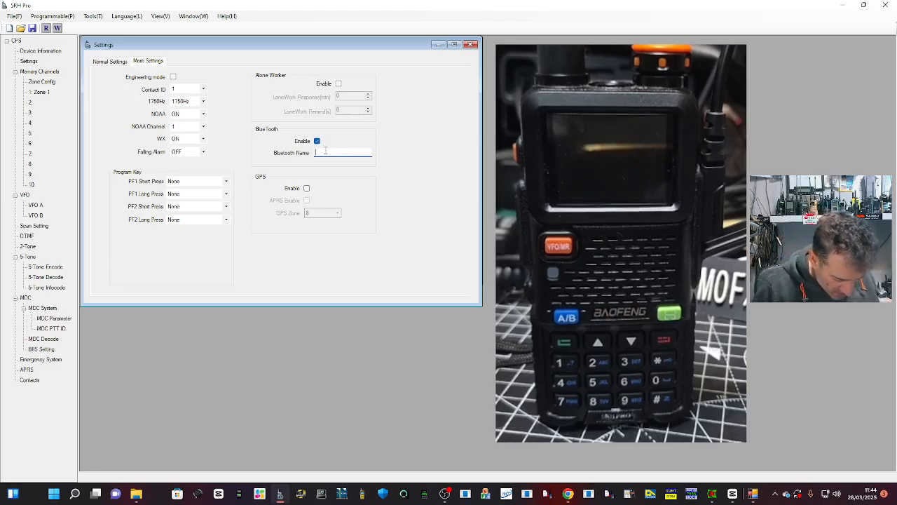
{"action": "type", "text": "U"}
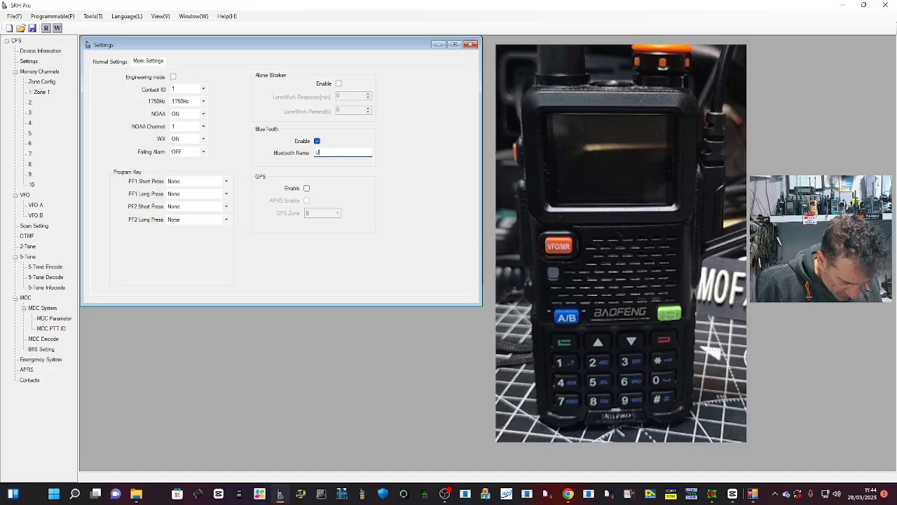
{"action": "key", "text": "BackSpace"}
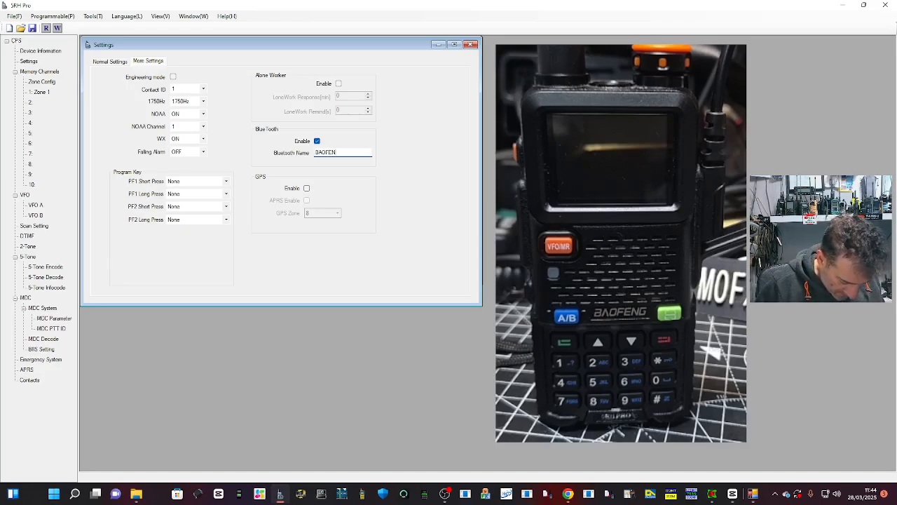
{"action": "type", "text": "GUV5RH"}
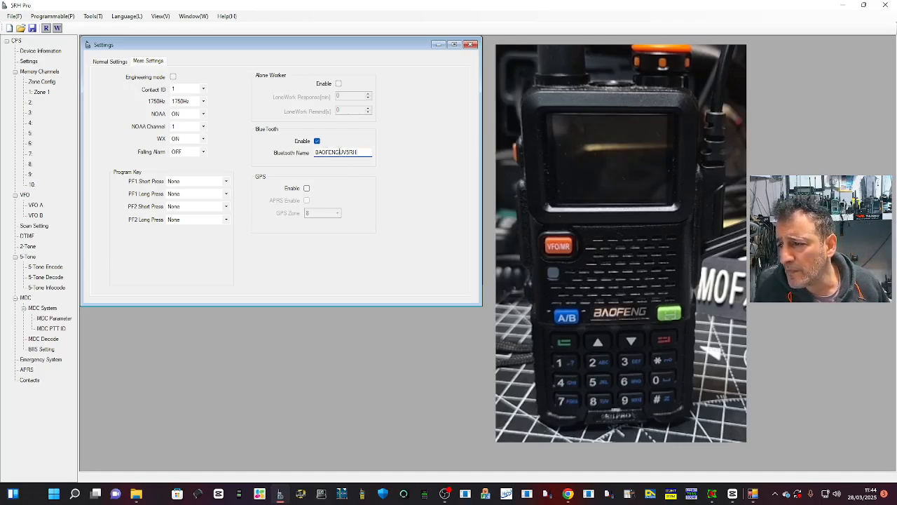
{"action": "left_click", "coordinate": [306, 188]}
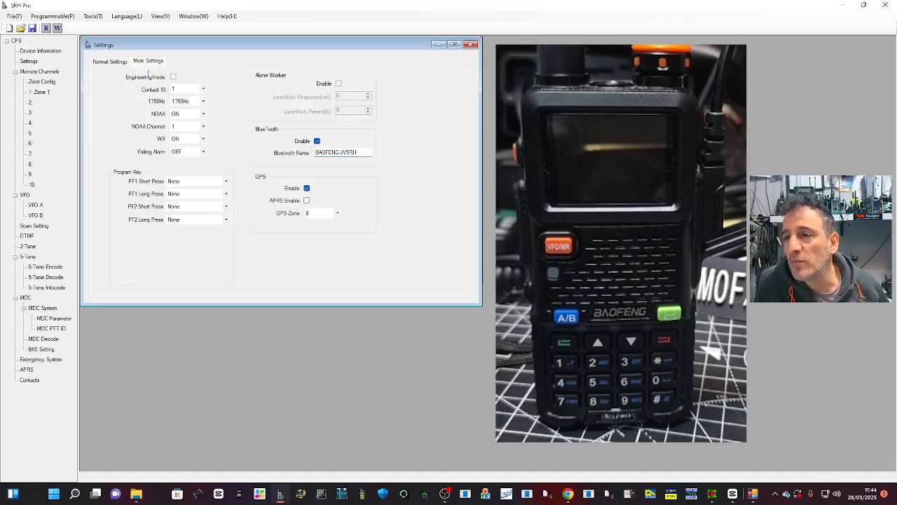
{"action": "left_click", "coordinate": [108, 61]}
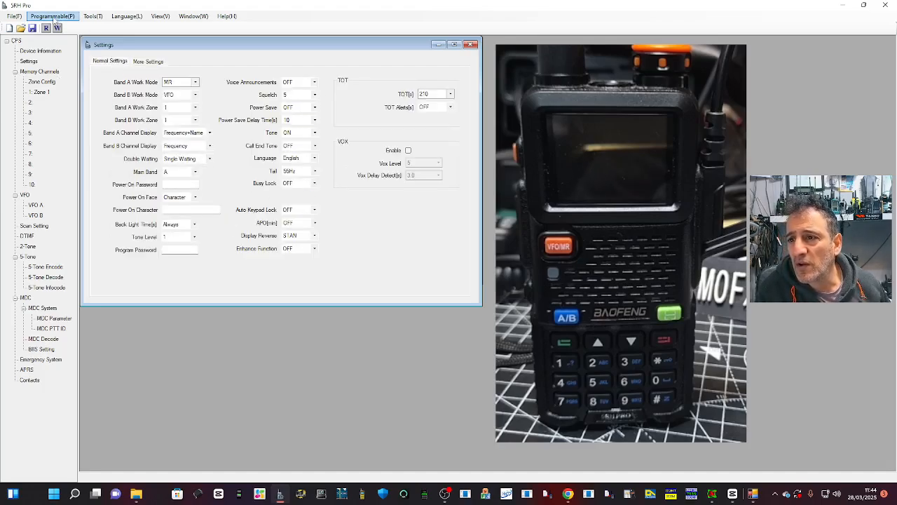
Step: Set the receive frequency of channel 1 in Zone 1 to 434.550 MHz
{"action": "left_click", "coordinate": [39, 91]}
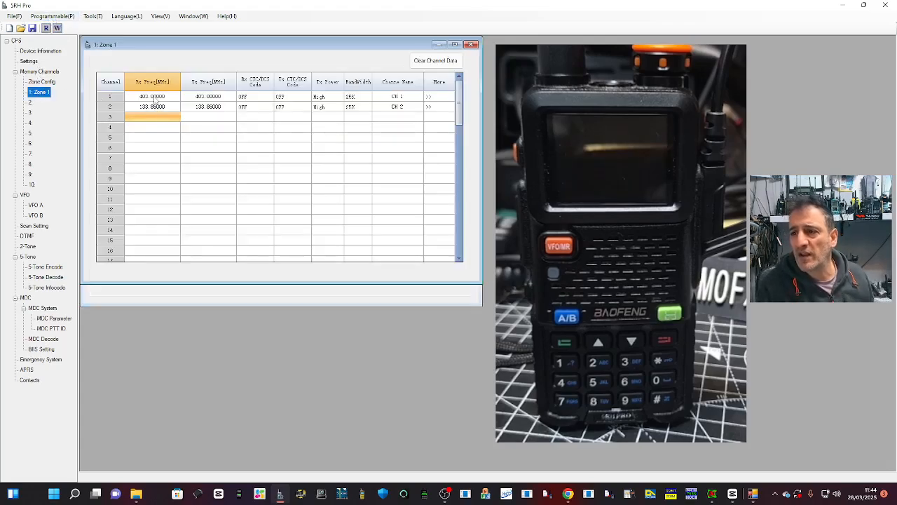
{"action": "left_click", "coordinate": [155, 98]}
{"action": "left_click", "coordinate": [154, 98]}
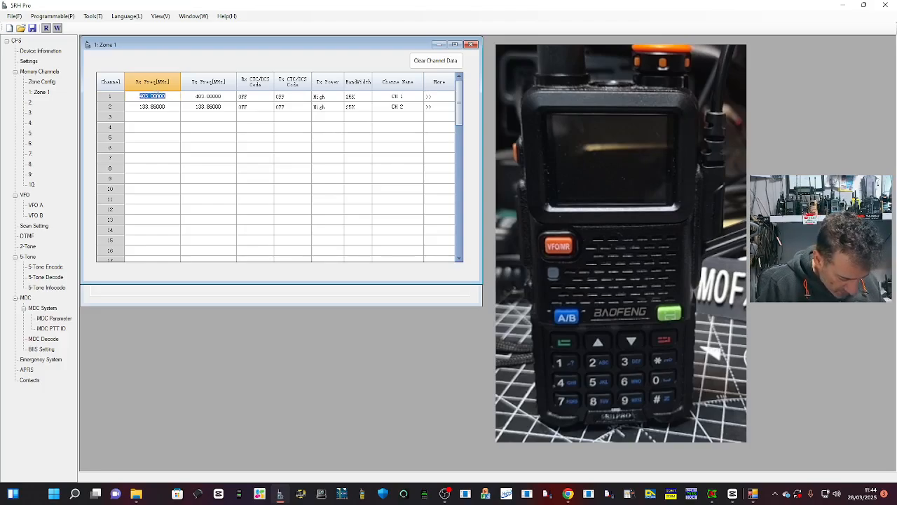
{"action": "type", "text": "434.550"}
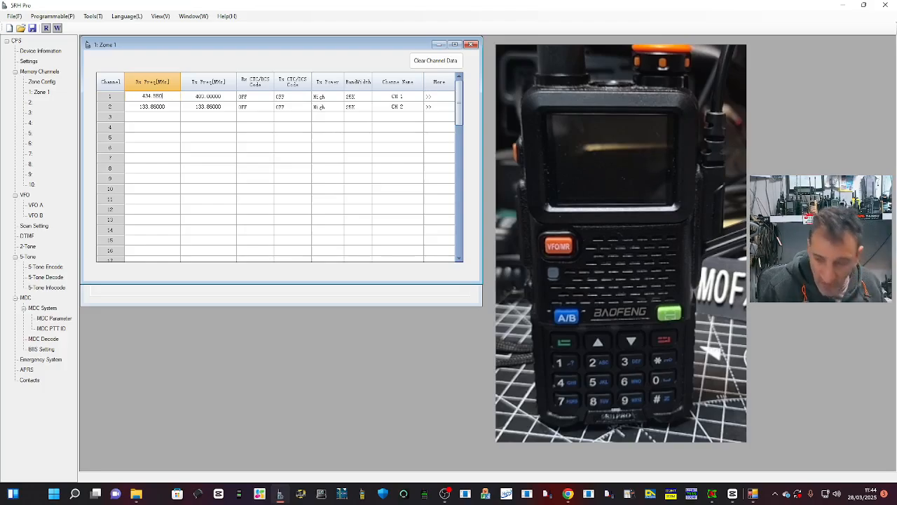
Step: Set channel 1's transmit CTC/DCS code to 77.0 and leave its receive code OFF
{"action": "left_click", "coordinate": [242, 99]}
{"action": "left_click", "coordinate": [242, 100]}
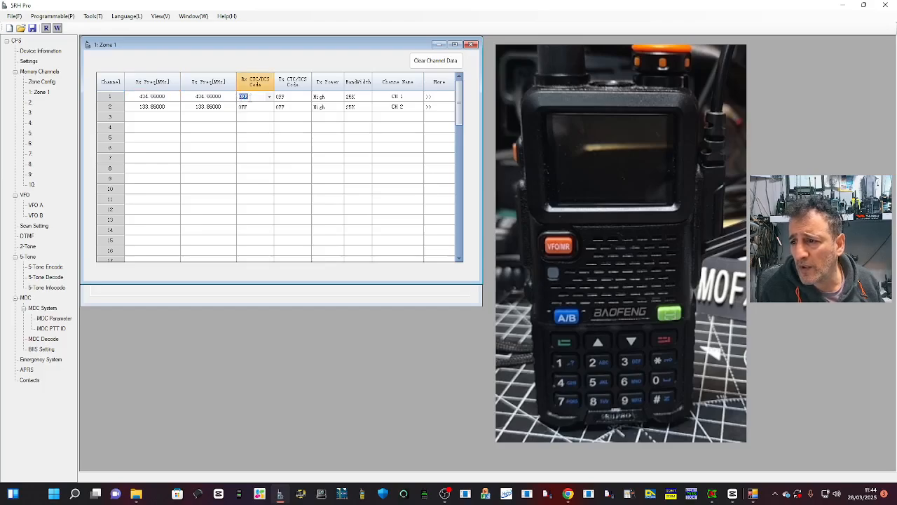
{"action": "left_click", "coordinate": [269, 98]}
{"action": "left_click", "coordinate": [270, 98]}
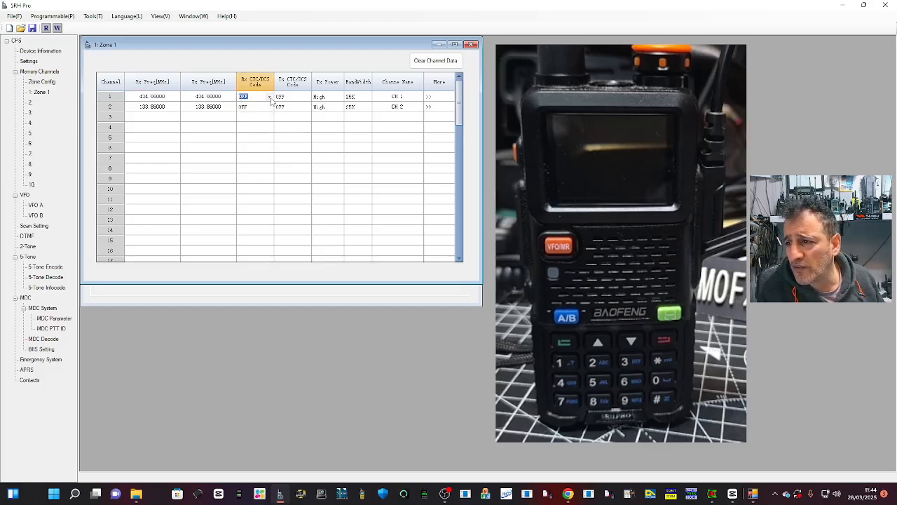
{"action": "left_click", "coordinate": [307, 99]}
{"action": "left_click", "coordinate": [306, 97]}
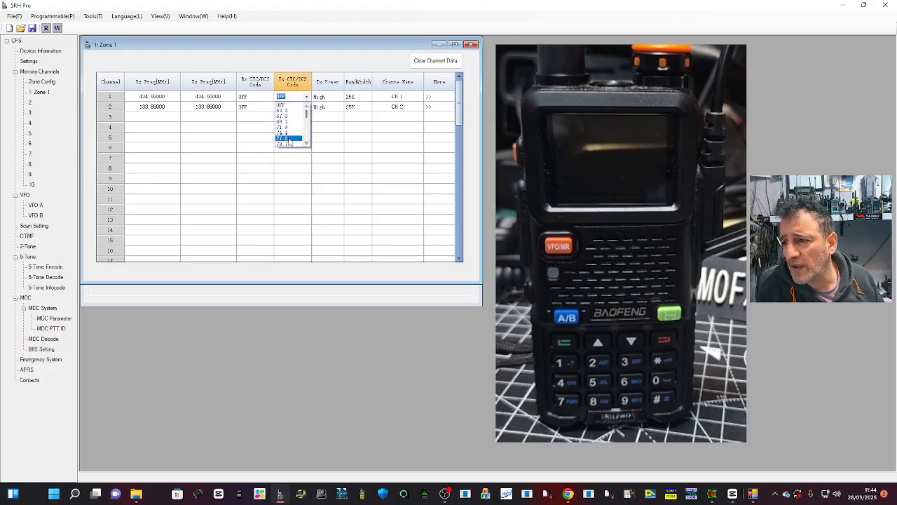
{"action": "left_click", "coordinate": [287, 139]}
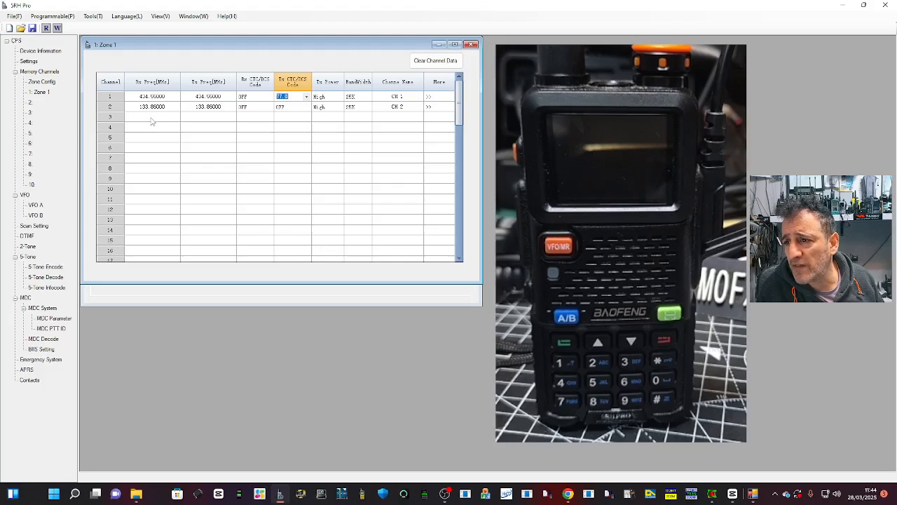
Step: Add channel 3 to Zone 1 with receive frequency 145.600 MHz and transmit frequency 145.000 MHz
{"action": "left_click", "coordinate": [152, 117]}
{"action": "type", "text": "1"}
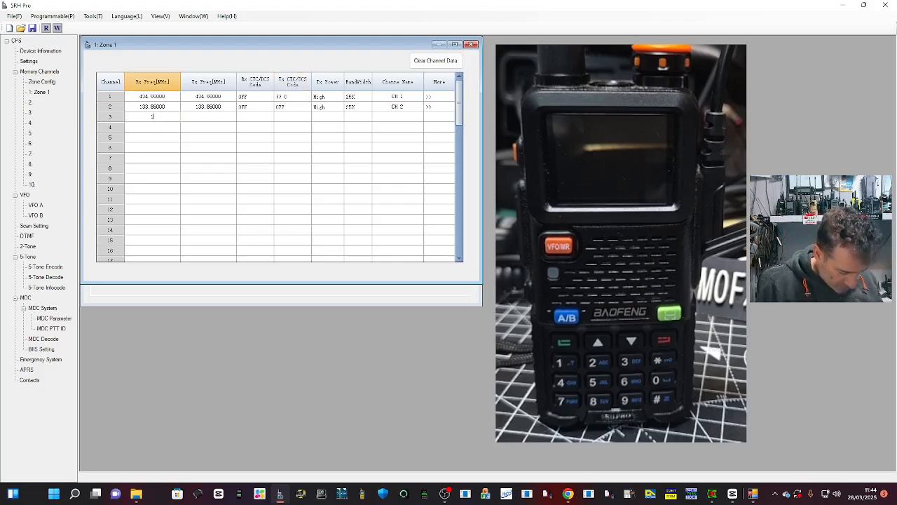
{"action": "type", "text": "45.800"}
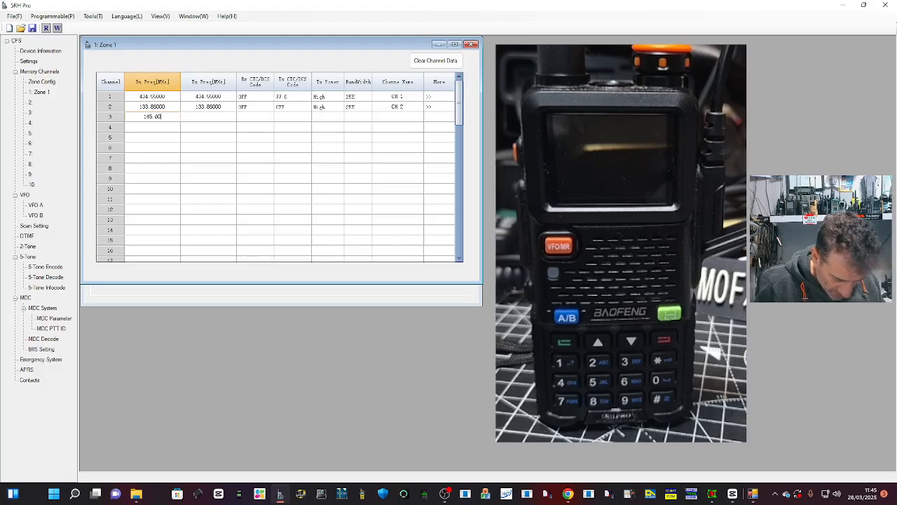
{"action": "left_click", "coordinate": [233, 118]}
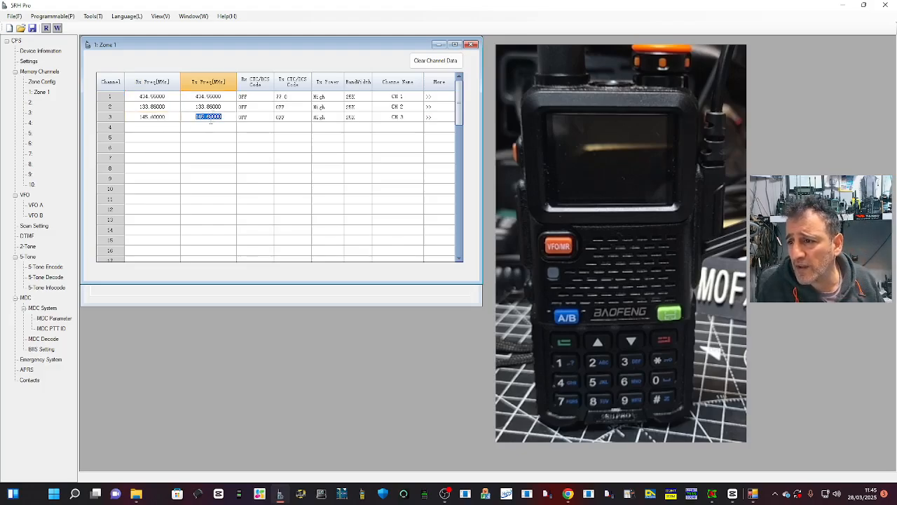
{"action": "left_click", "coordinate": [211, 120]}
{"action": "key", "text": "BackSpace"}
{"action": "type", "text": "2"}
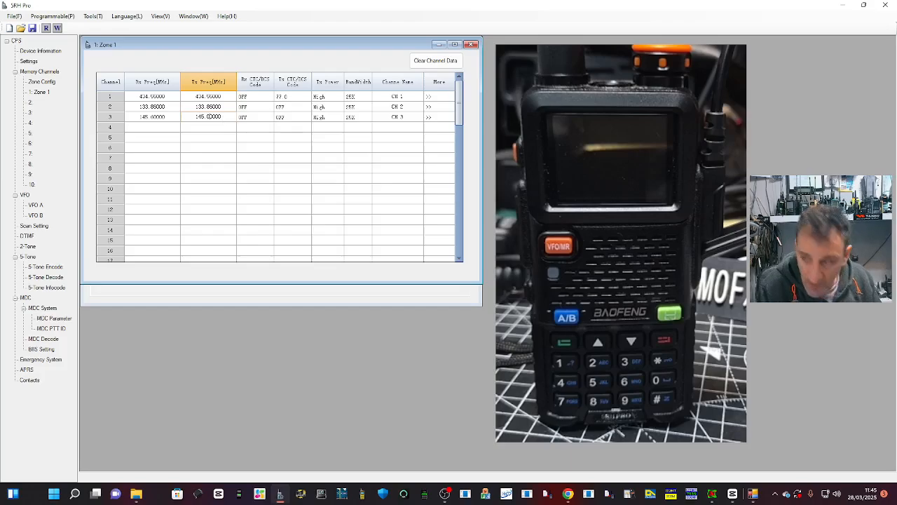
Step: Set channel 3's transmit CTC/DCS code to 94.8
{"action": "left_click", "coordinate": [305, 118]}
{"action": "left_click", "coordinate": [306, 117]}
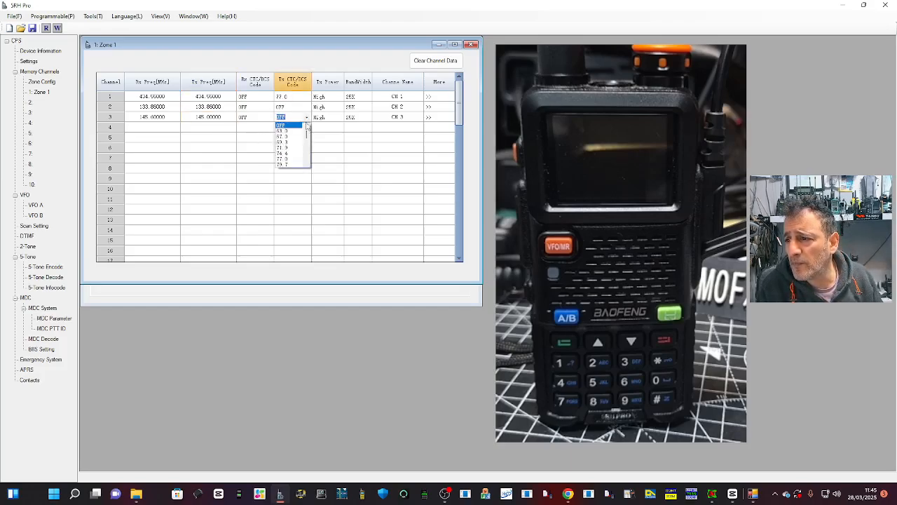
{"action": "left_click_drag", "start_coordinate": [306, 134], "coordinate": [308, 136]}
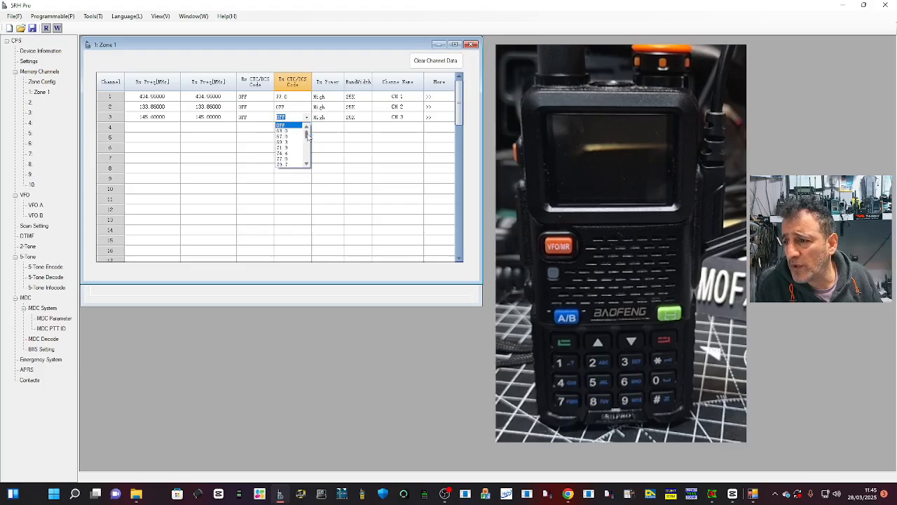
{"action": "scroll", "coordinate": [288, 163], "scroll_direction": "down", "scroll_amount": 2}
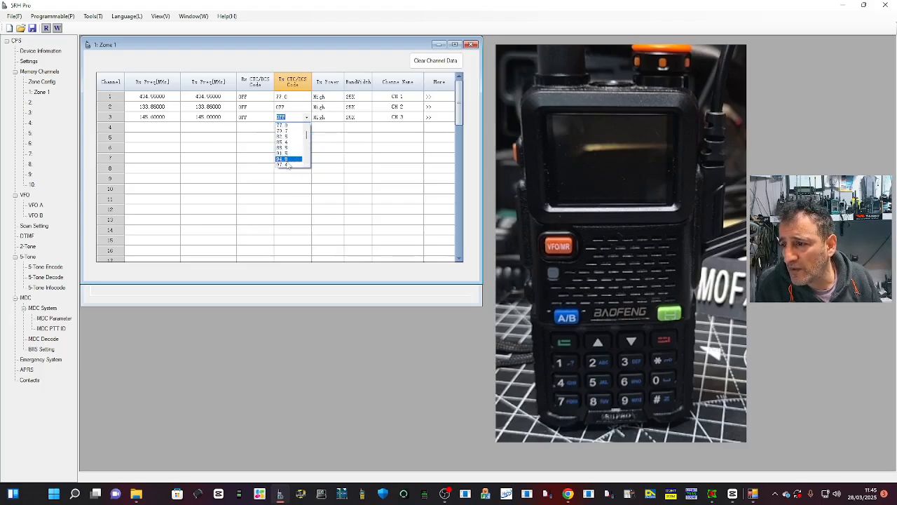
{"action": "left_click", "coordinate": [287, 161]}
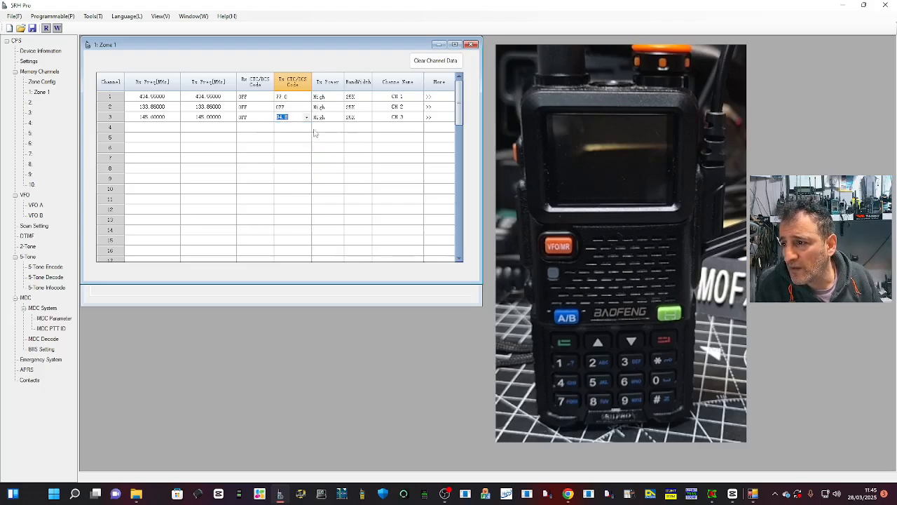
Step: Add channel 4 to Zone 1 with receive frequency 430.9925 MHz and transmit frequency 438.545 MHz
{"action": "left_click", "coordinate": [155, 127]}
{"action": "type", "text": "4"}
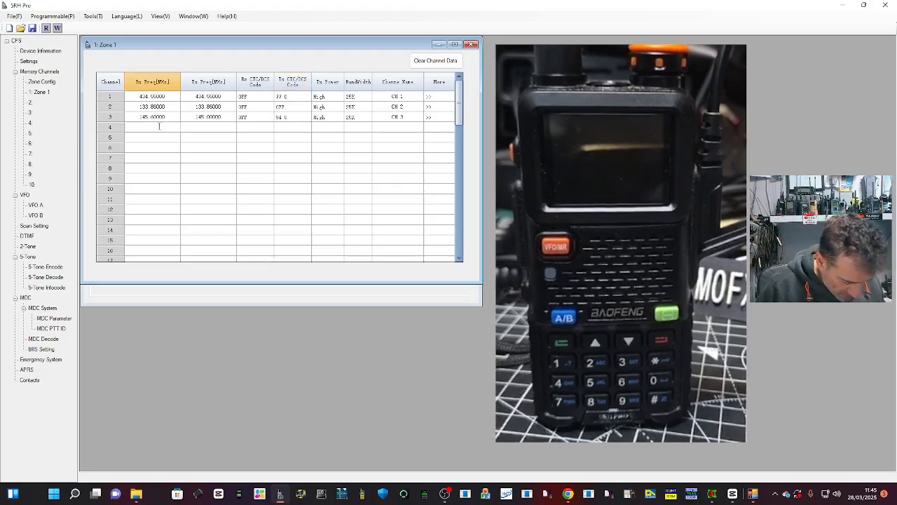
{"action": "type", "text": "30.9"}
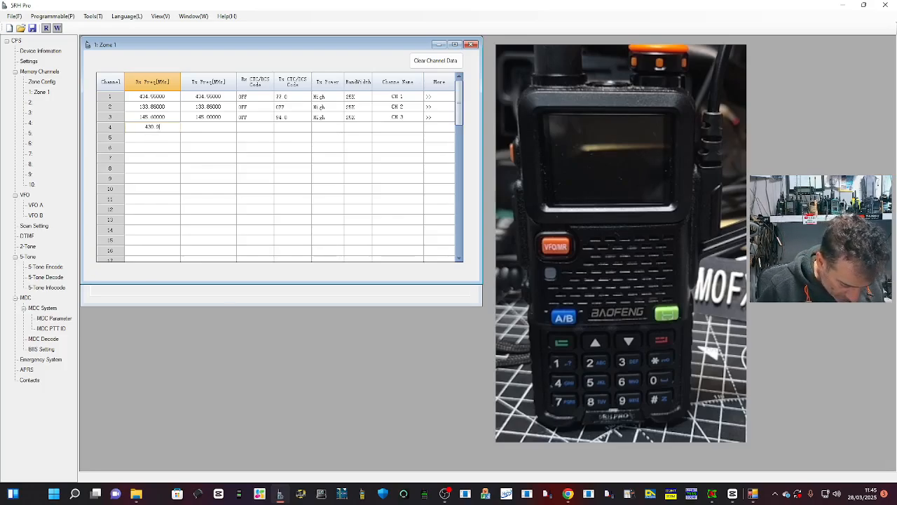
{"action": "type", "text": "985"}
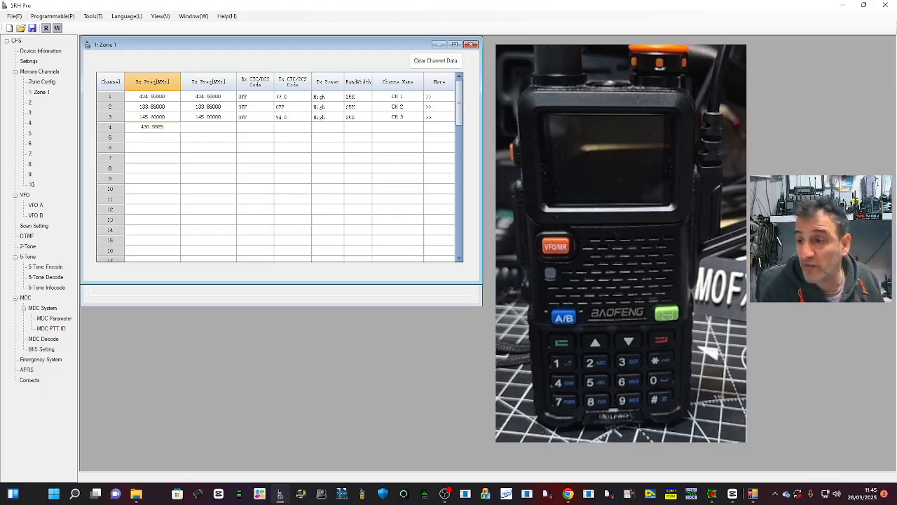
{"action": "left_click", "coordinate": [218, 130]}
{"action": "left_click", "coordinate": [232, 127]}
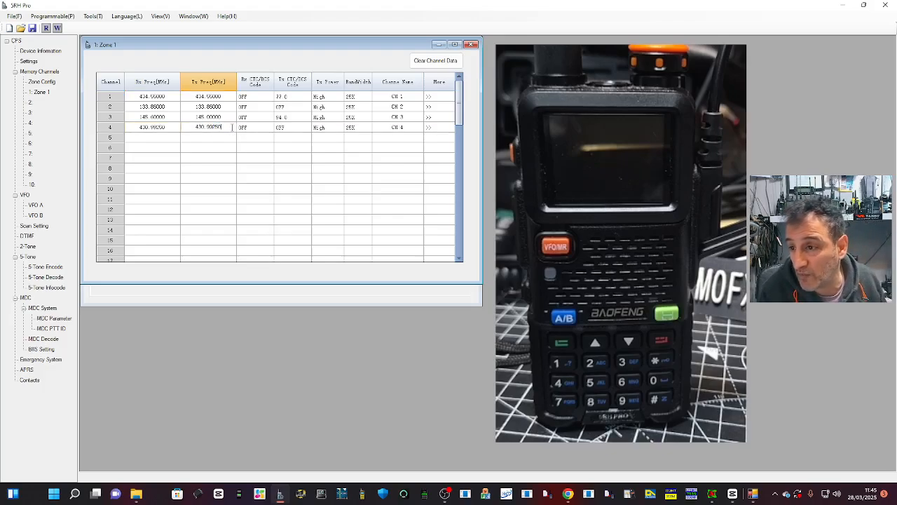
{"action": "double_click", "coordinate": [215, 128]}
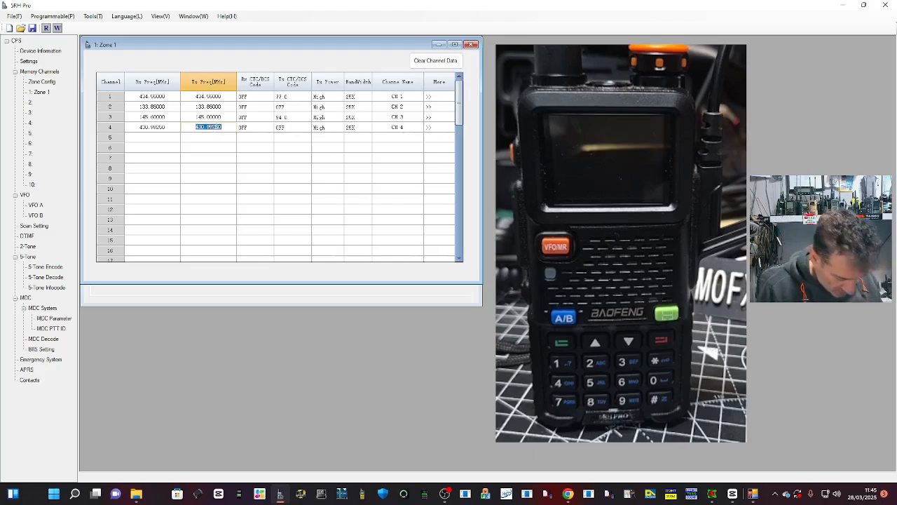
{"action": "type", "text": "438.545"}
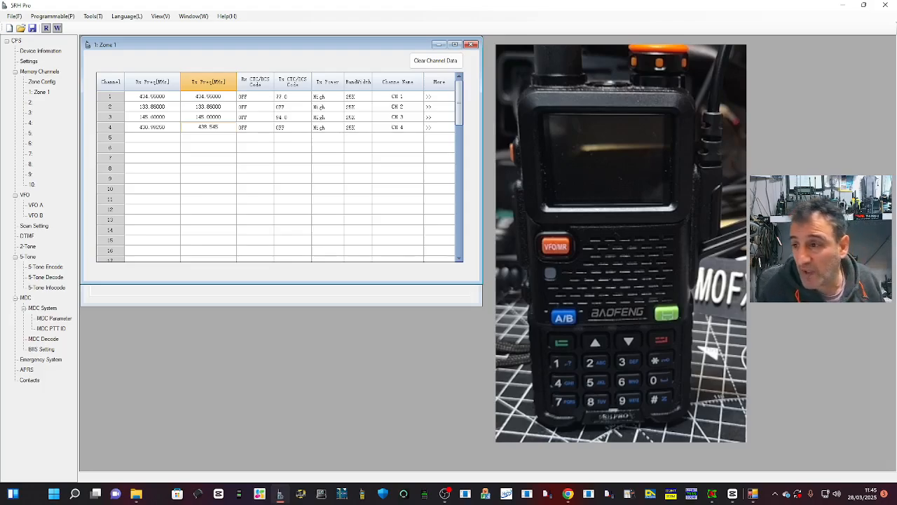
Step: Set channel 4's transmit CTC/DCS code to 77.0
{"action": "left_click", "coordinate": [307, 129]}
{"action": "left_click", "coordinate": [306, 127]}
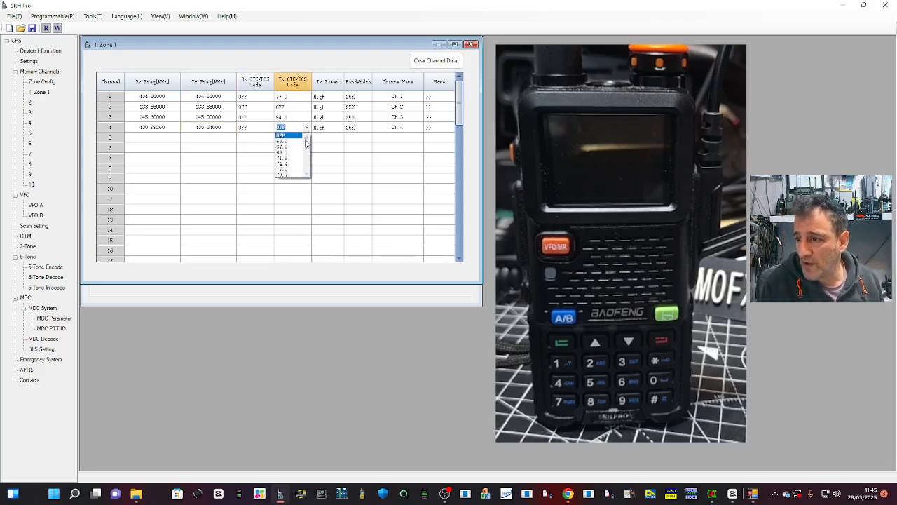
{"action": "left_click", "coordinate": [293, 175]}
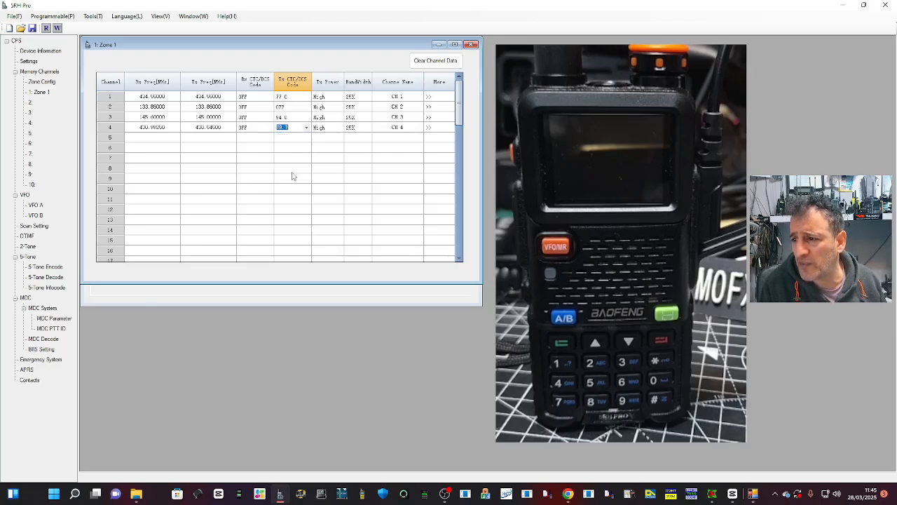
{"action": "left_click", "coordinate": [306, 128]}
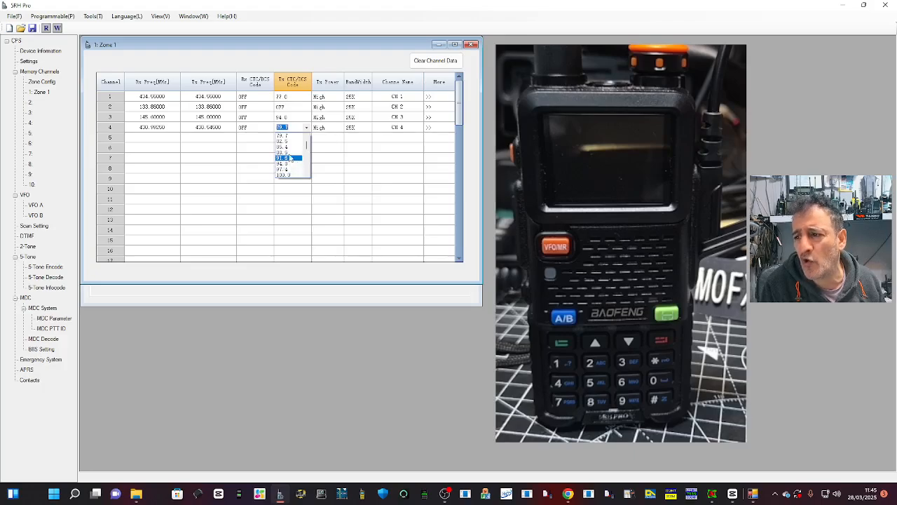
{"action": "left_click_drag", "start_coordinate": [307, 149], "coordinate": [307, 140]}
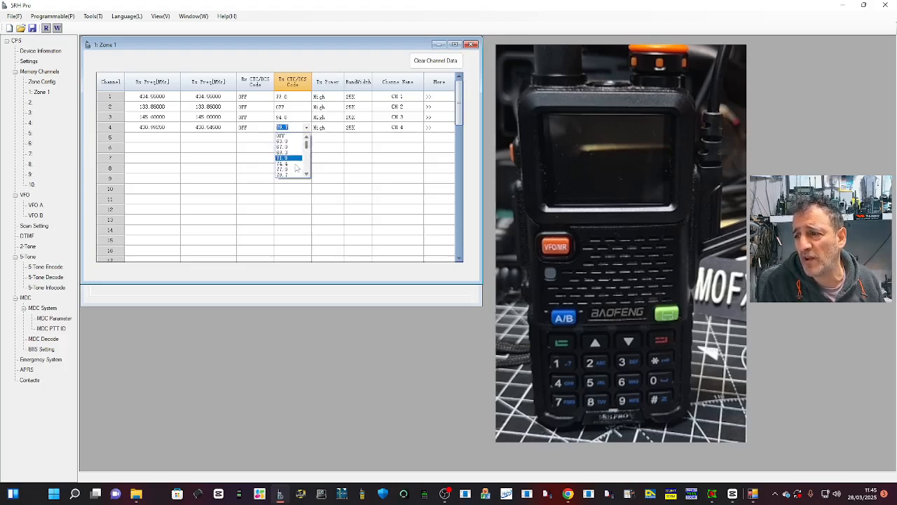
{"action": "left_click", "coordinate": [293, 170]}
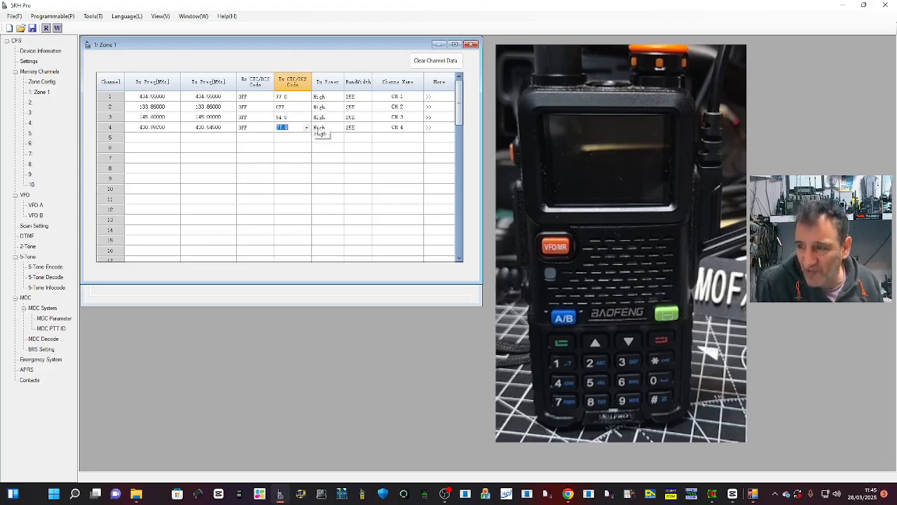
Step: Name Zone 1's channel 4 GB3FI and channel 3 GB3WR
{"action": "left_click", "coordinate": [404, 127]}
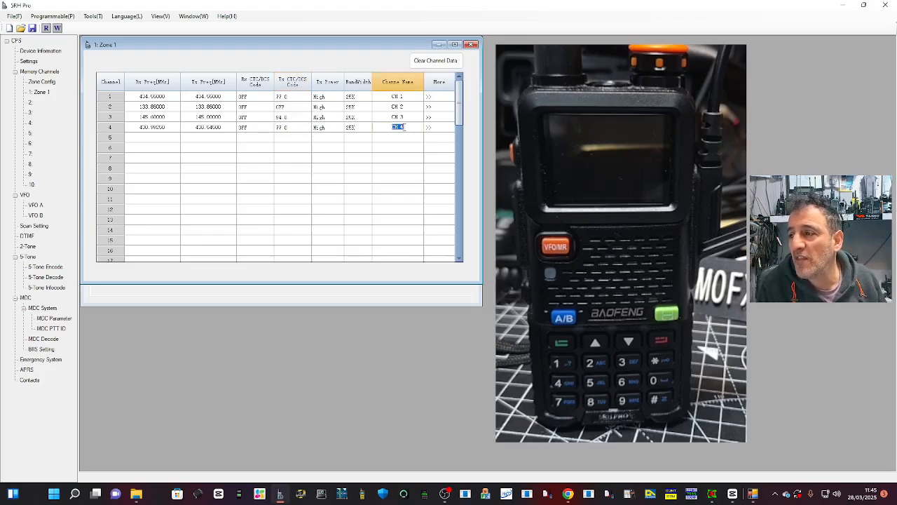
{"action": "type", "text": "C"}
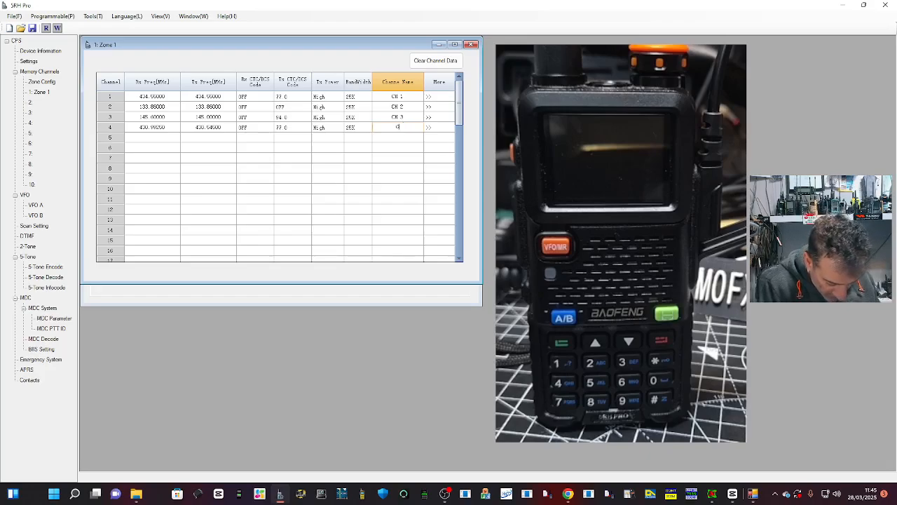
{"action": "type", "text": "B3FE"}
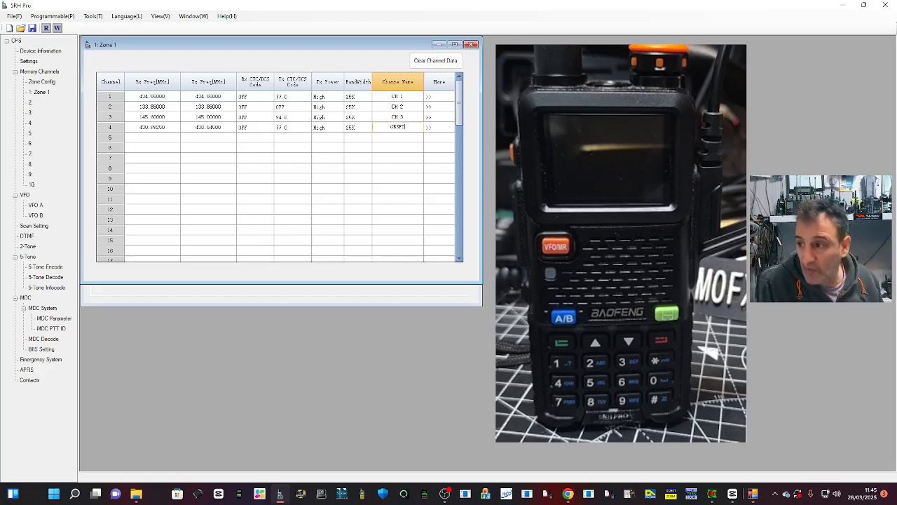
{"action": "left_click", "coordinate": [406, 118]}
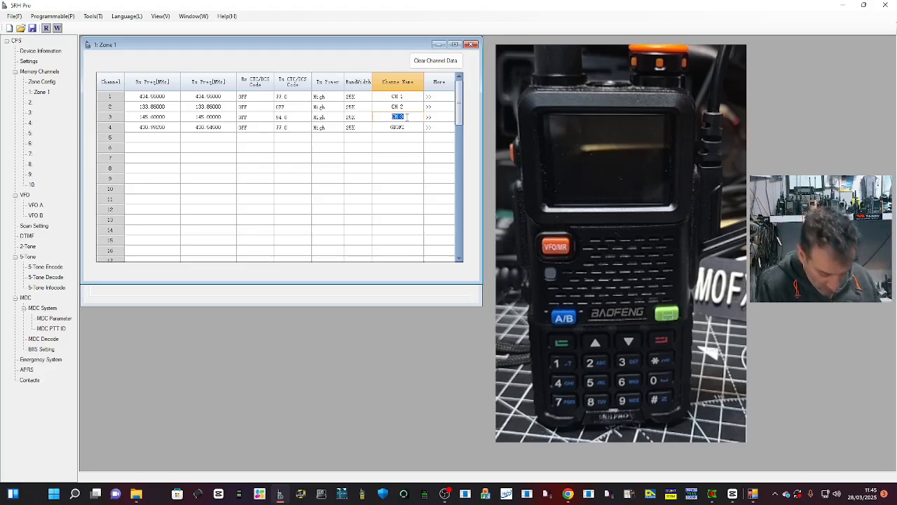
{"action": "type", "text": "GB3VR"}
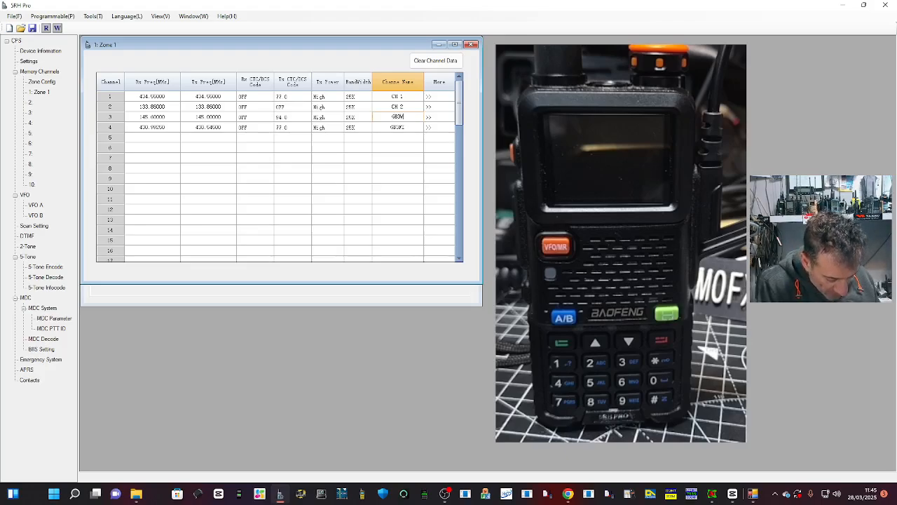
Step: Name Zone 1's channel 2 AIRBAND and channel 1 HUBNET
{"action": "left_click", "coordinate": [409, 107]}
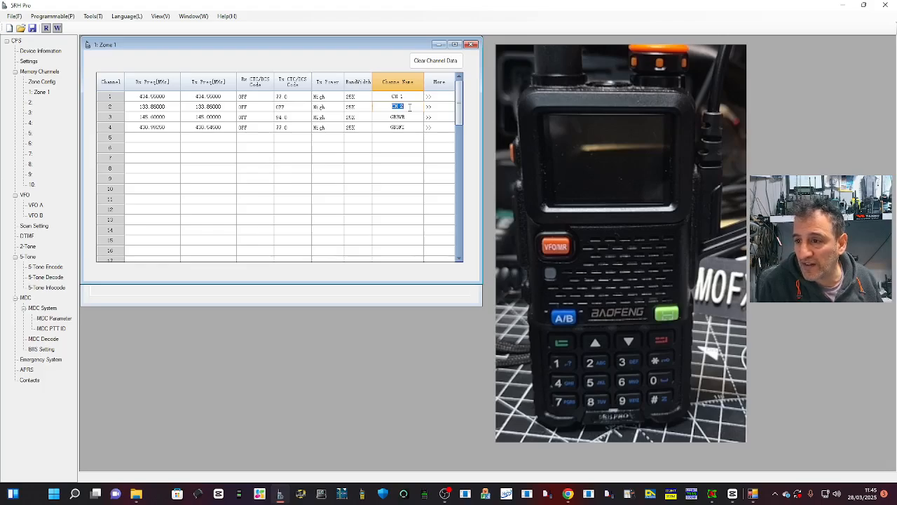
{"action": "type", "text": "AIR"}
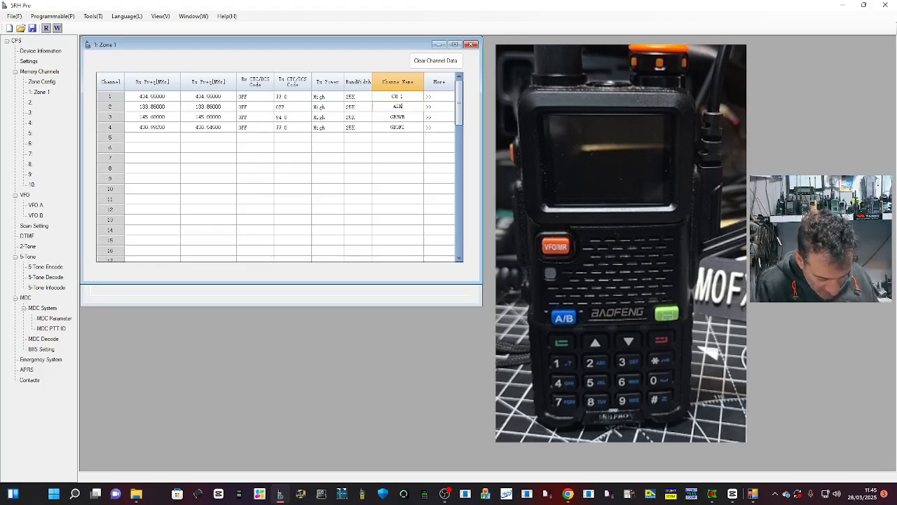
{"action": "type", "text": "BAND"}
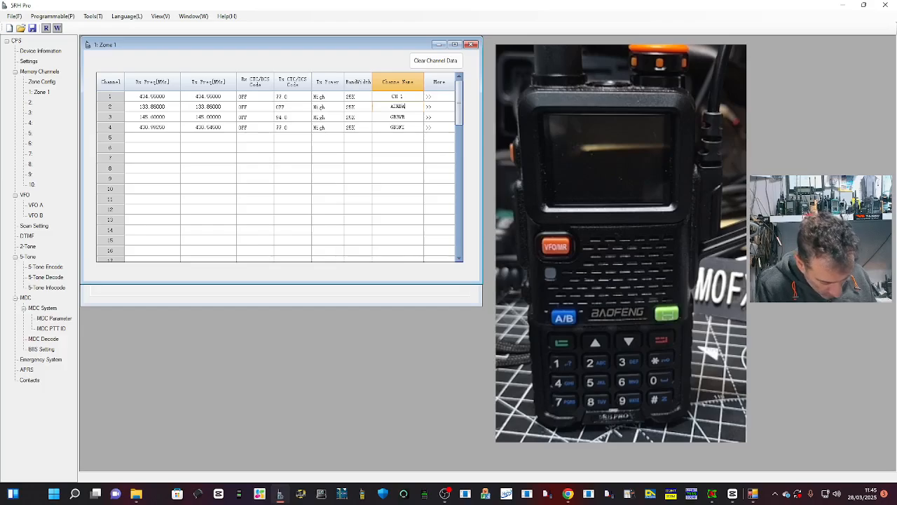
{"action": "left_click", "coordinate": [402, 97]}
{"action": "type", "text": "H"}
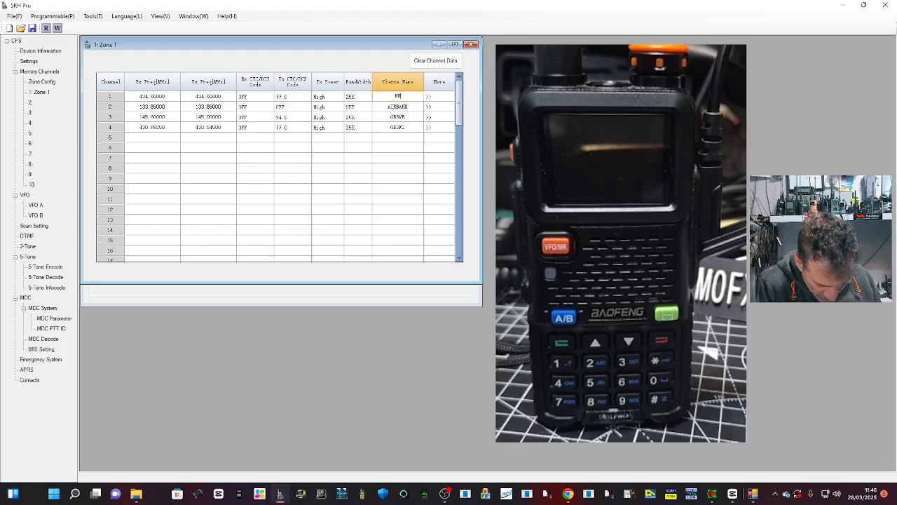
{"action": "type", "text": "UBNET"}
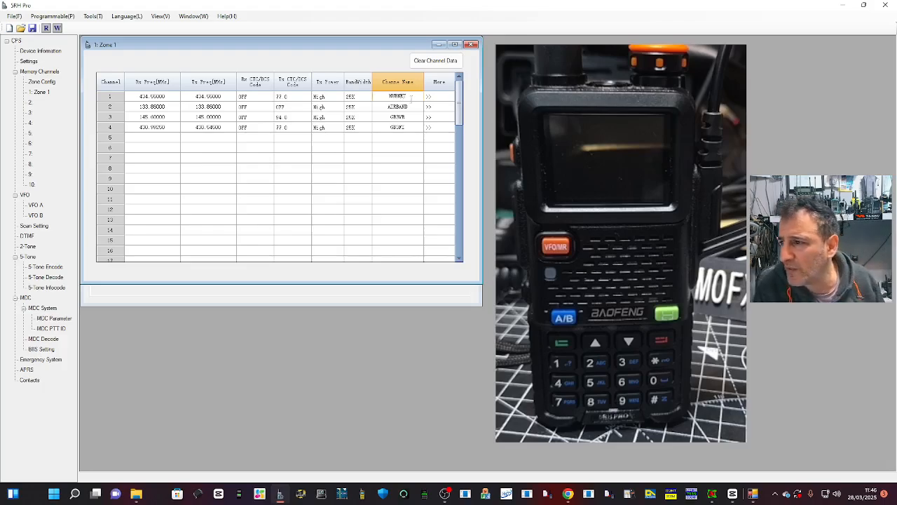
Step: Write the programmed channel data to the radio through port COM11
{"action": "left_click", "coordinate": [126, 17]}
{"action": "mouse_move", "coordinate": [54, 21]}
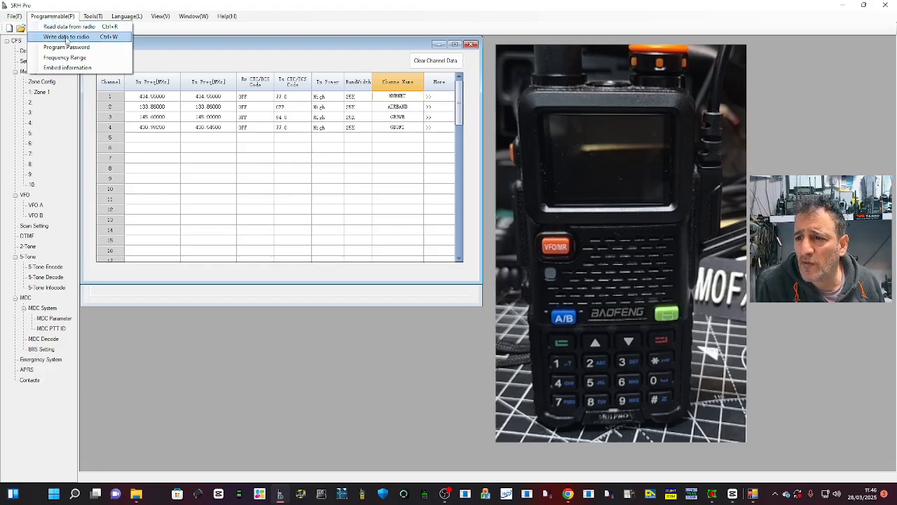
{"action": "left_click", "coordinate": [67, 37]}
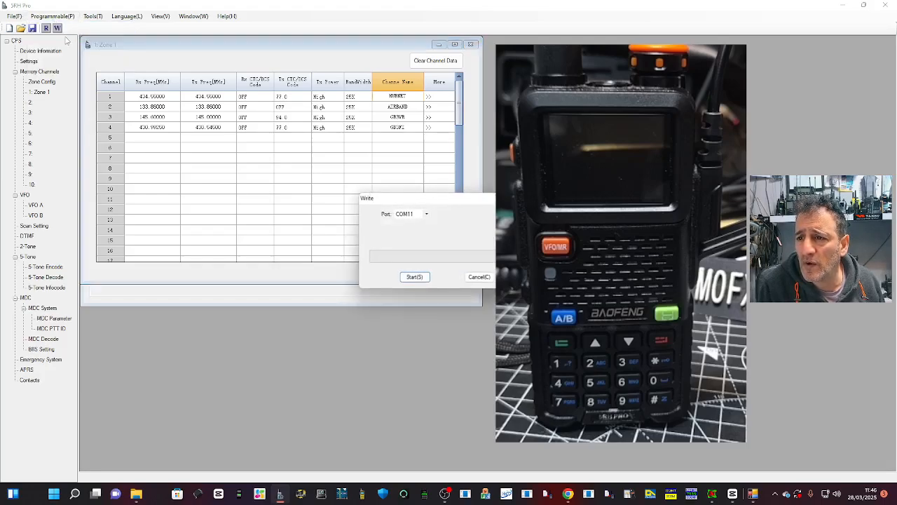
{"action": "left_click", "coordinate": [414, 276]}
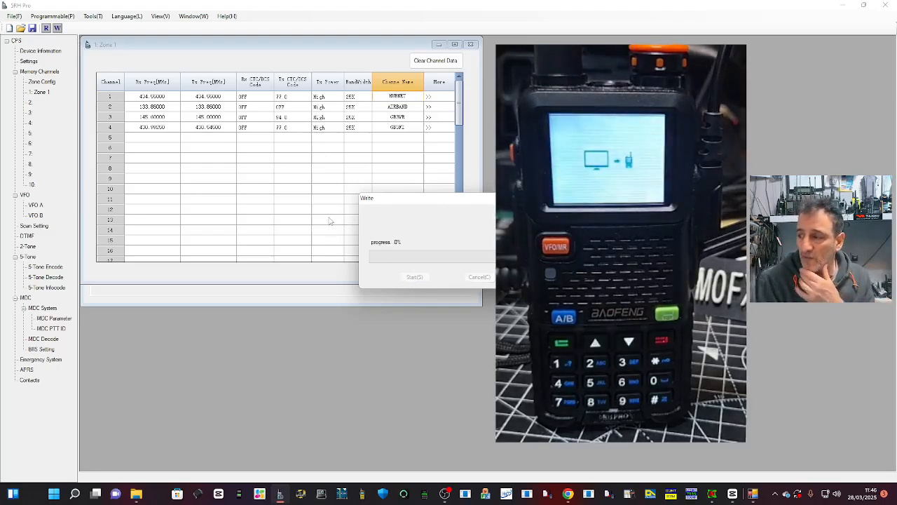